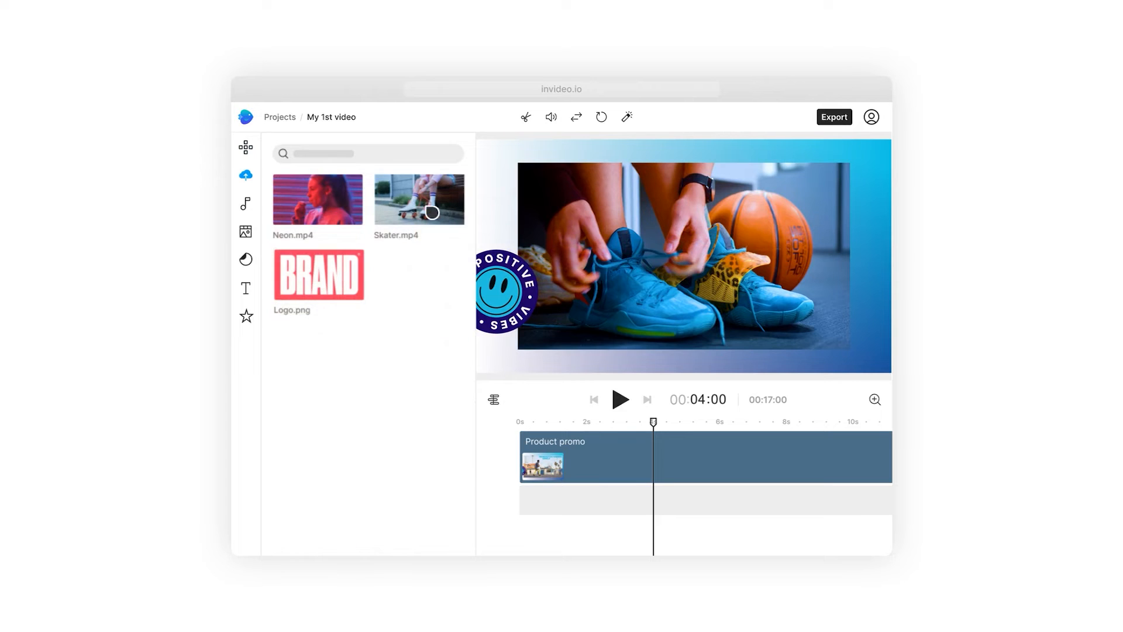
pyautogui.moveTo(431, 212); pyautogui.dragTo(708, 288)
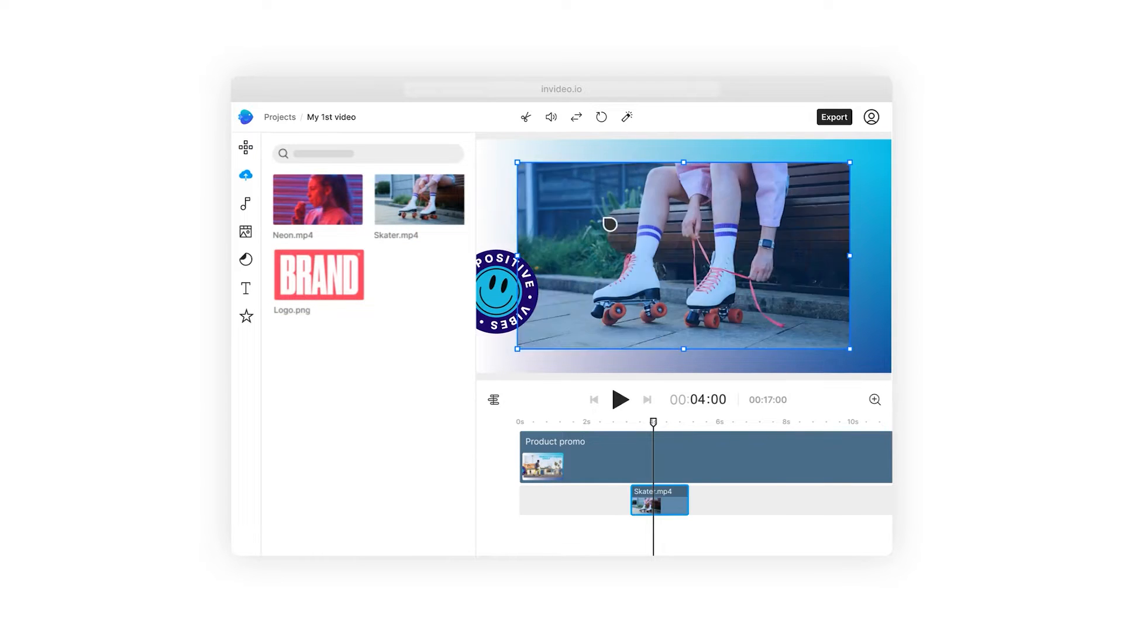
pyautogui.moveTo(478, 256); pyautogui.dragTo(645, 257)
pyautogui.moveTo(334, 215); pyautogui.dragTo(572, 261)
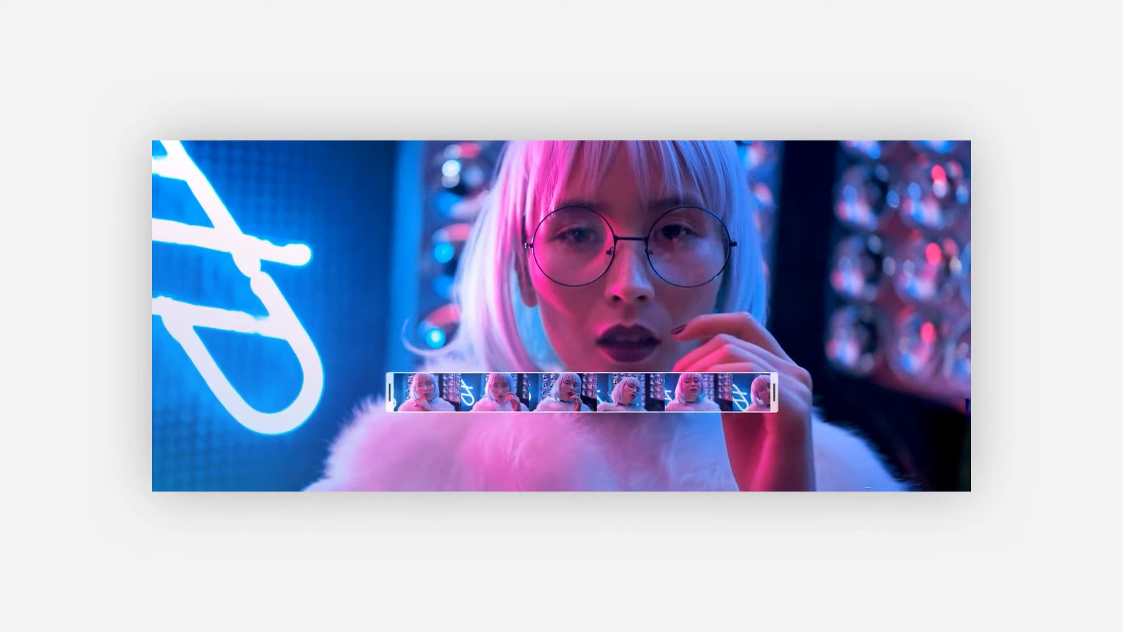
pyautogui.moveTo(785, 399); pyautogui.dragTo(653, 399)
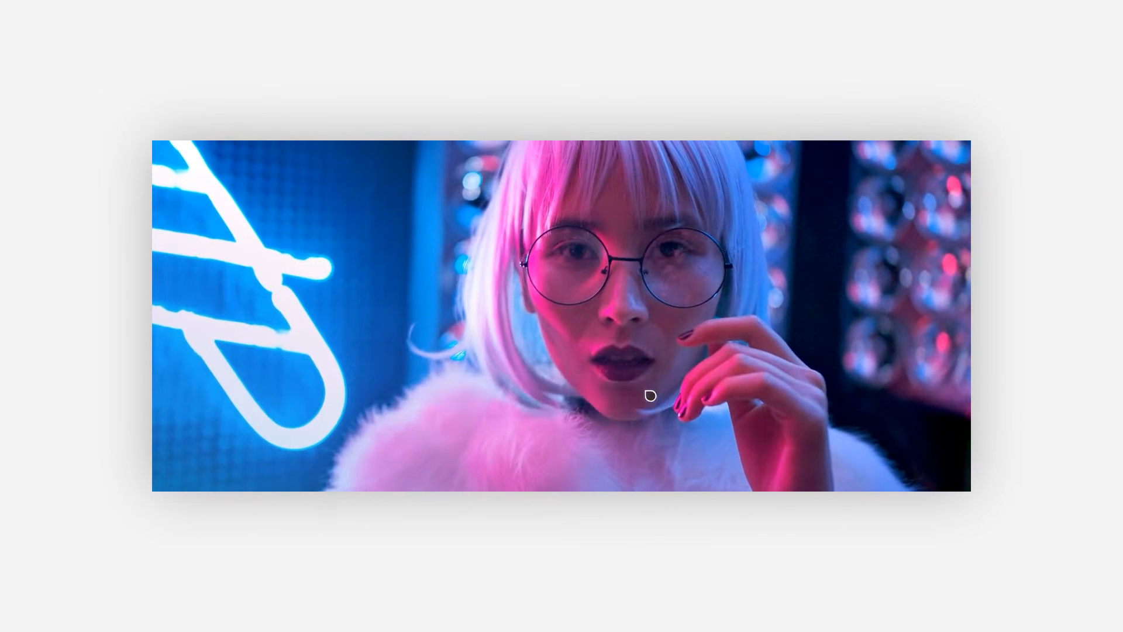
pyautogui.moveTo(458, 190); pyautogui.dragTo(931, 448)
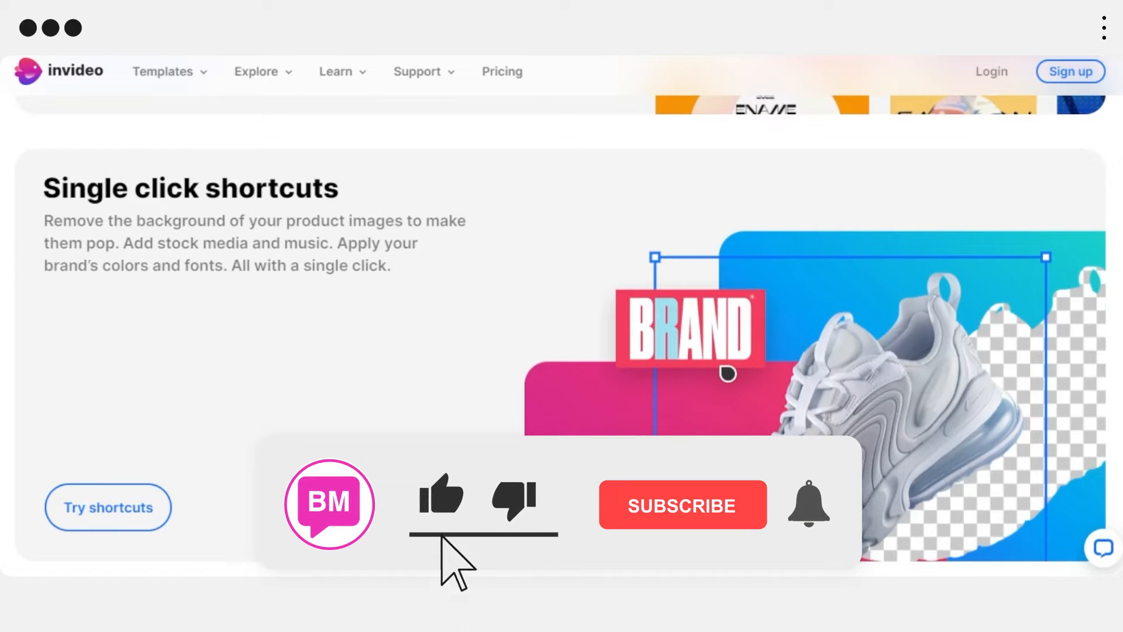
pyautogui.scroll(-3, 727, 372)
pyautogui.scroll(-7, 561, 316)
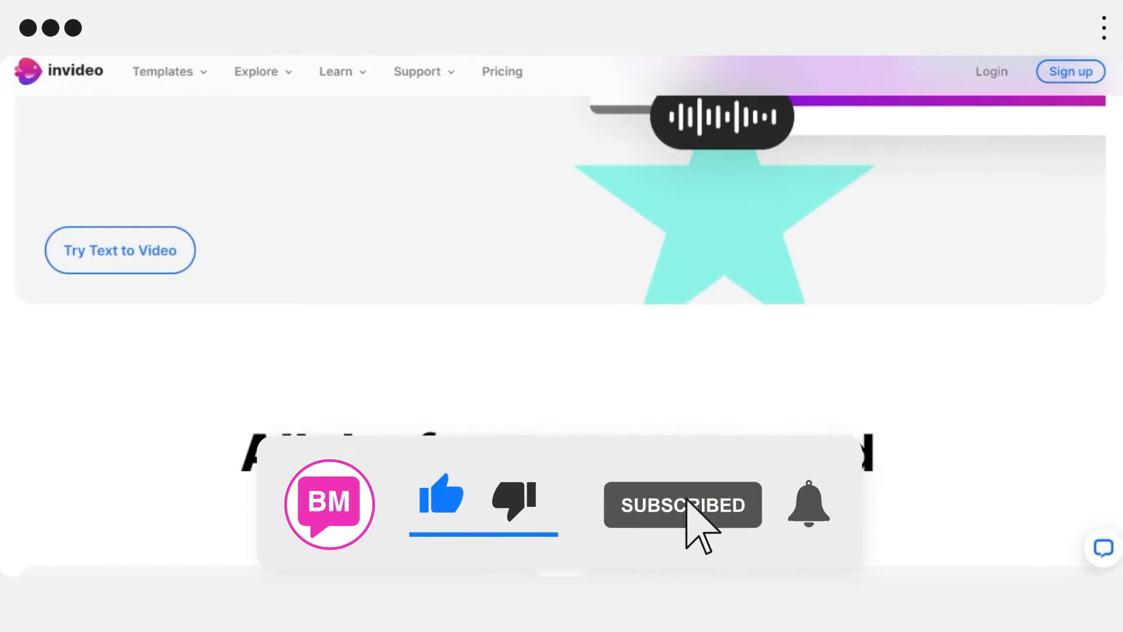
pyautogui.scroll(4, 560, 316)
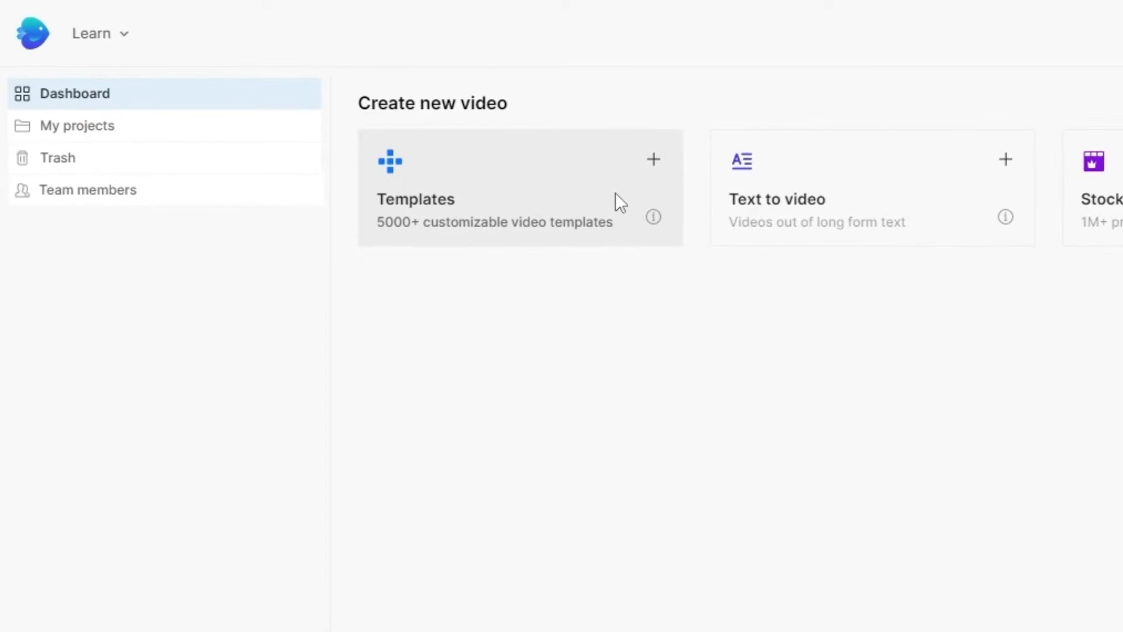
# Step: Open the Templates workflow for a new video and look through the suggested templates
pyautogui.click(591, 195)
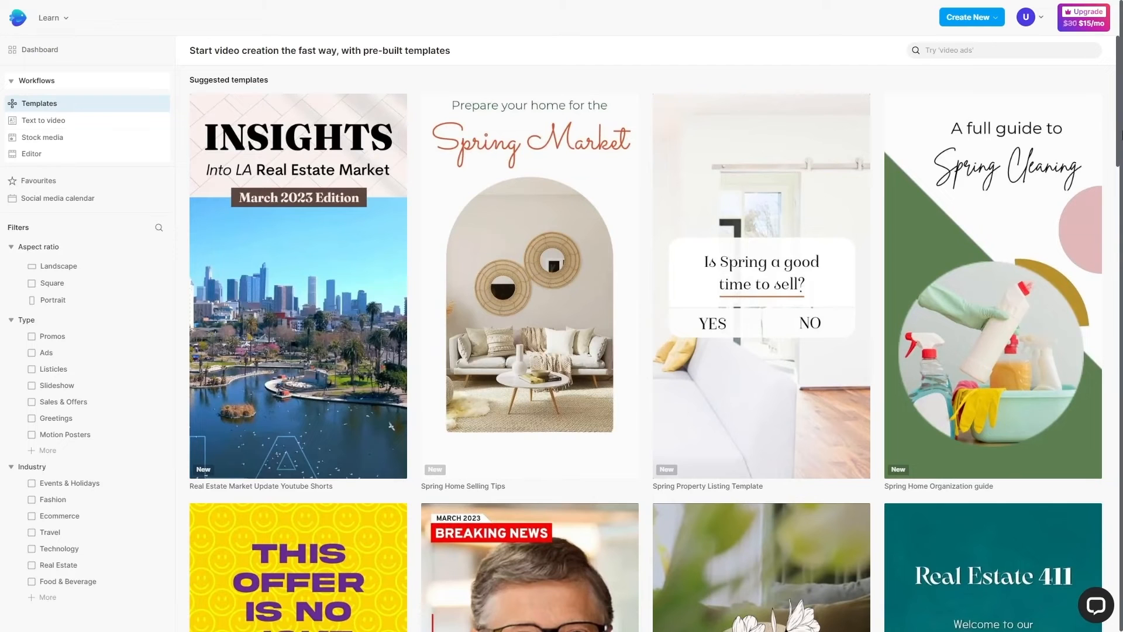
pyautogui.moveTo(1119, 117); pyautogui.dragTo(1120, 148)
pyautogui.scroll(-9, 1120, 148)
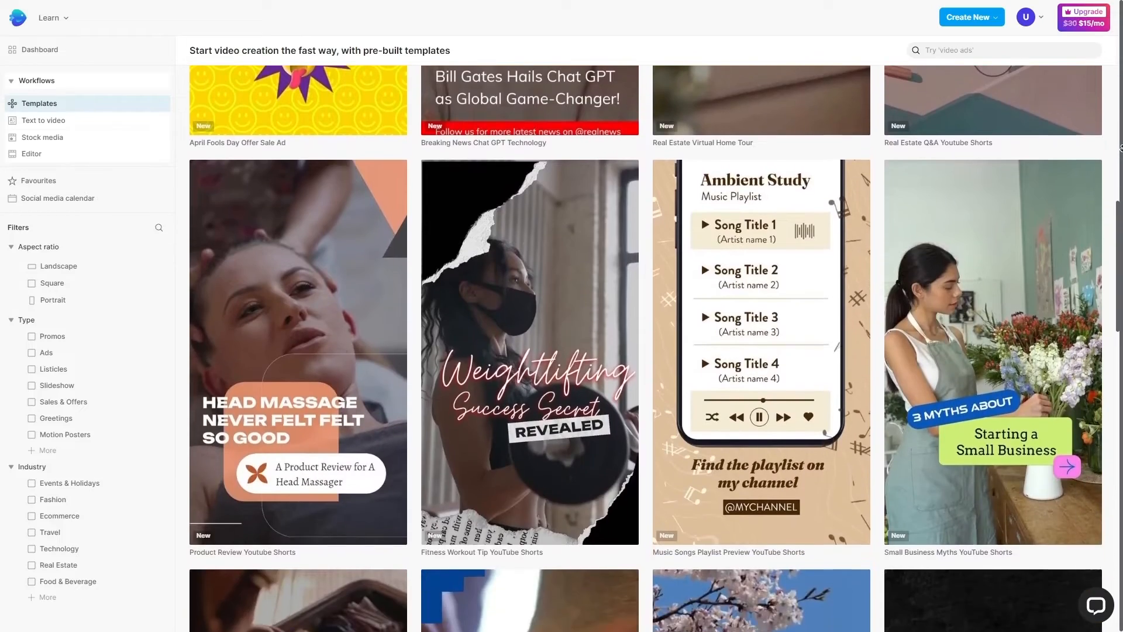
pyautogui.scroll(-15, 69, 273)
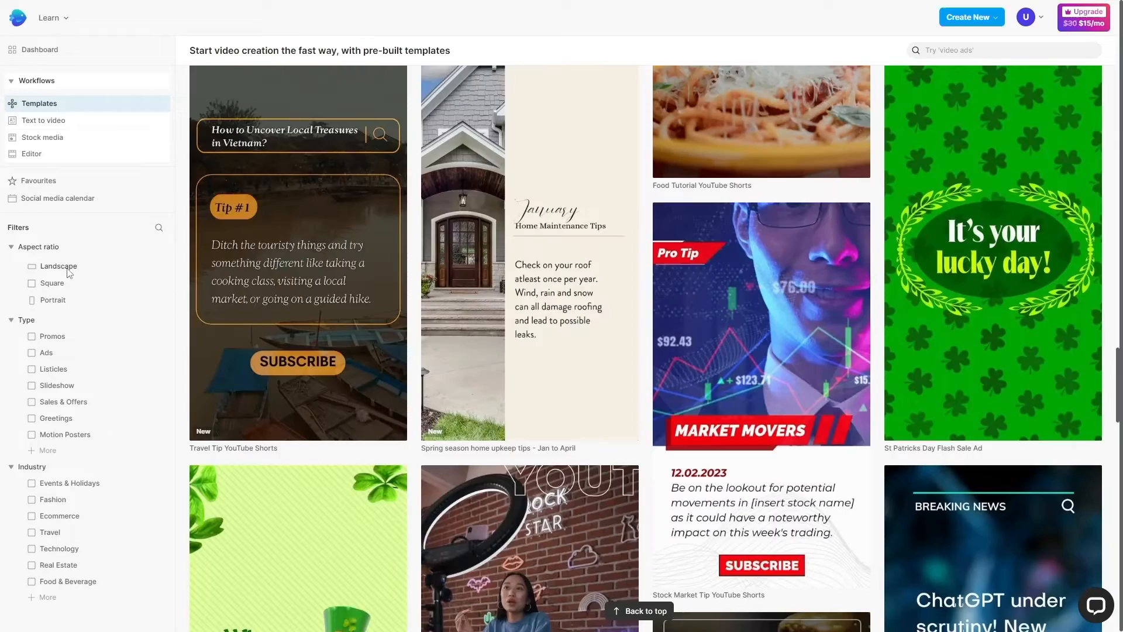
# Step: Filter the templates by the Landscape aspect ratio and look through the matching designs
pyautogui.click(68, 270)
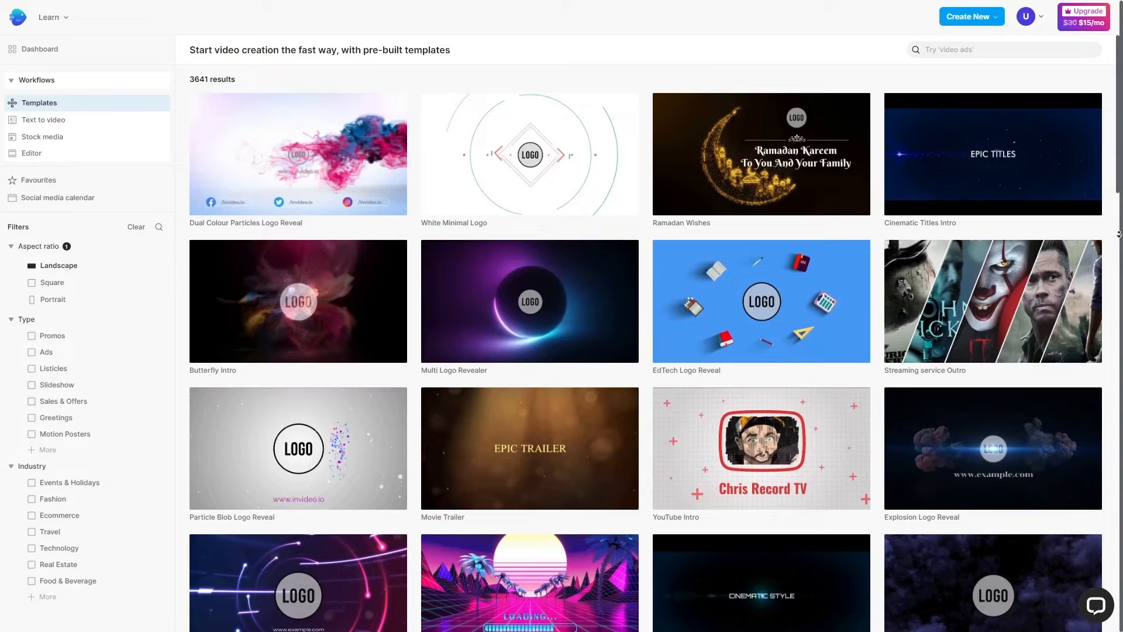
pyautogui.scroll(-15, 1116, 248)
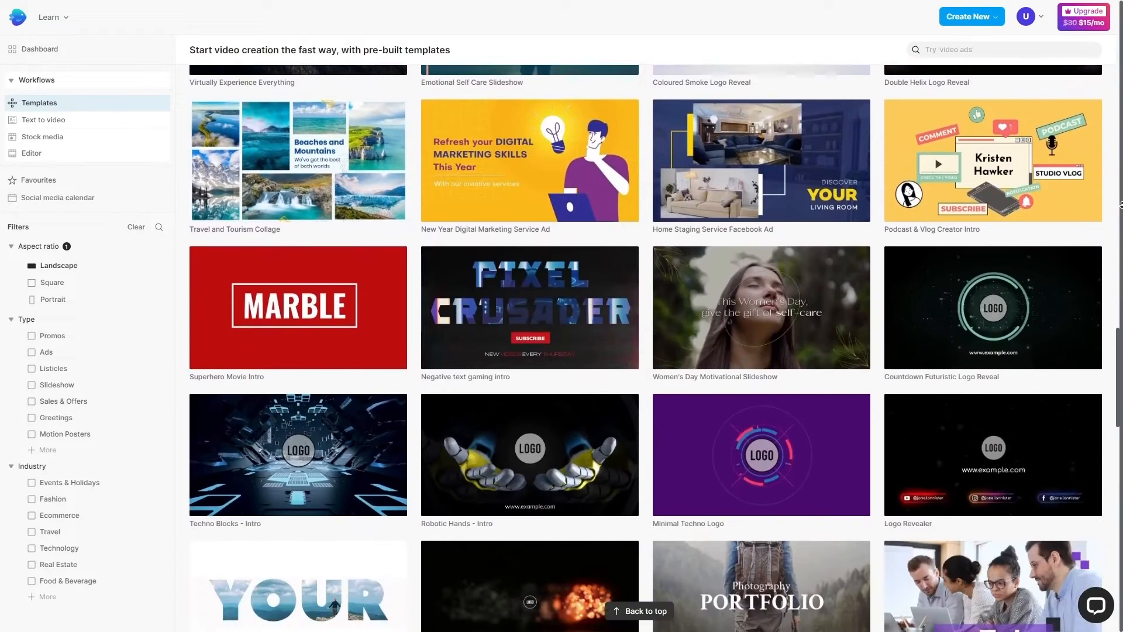
pyautogui.scroll(-10, 1122, 205)
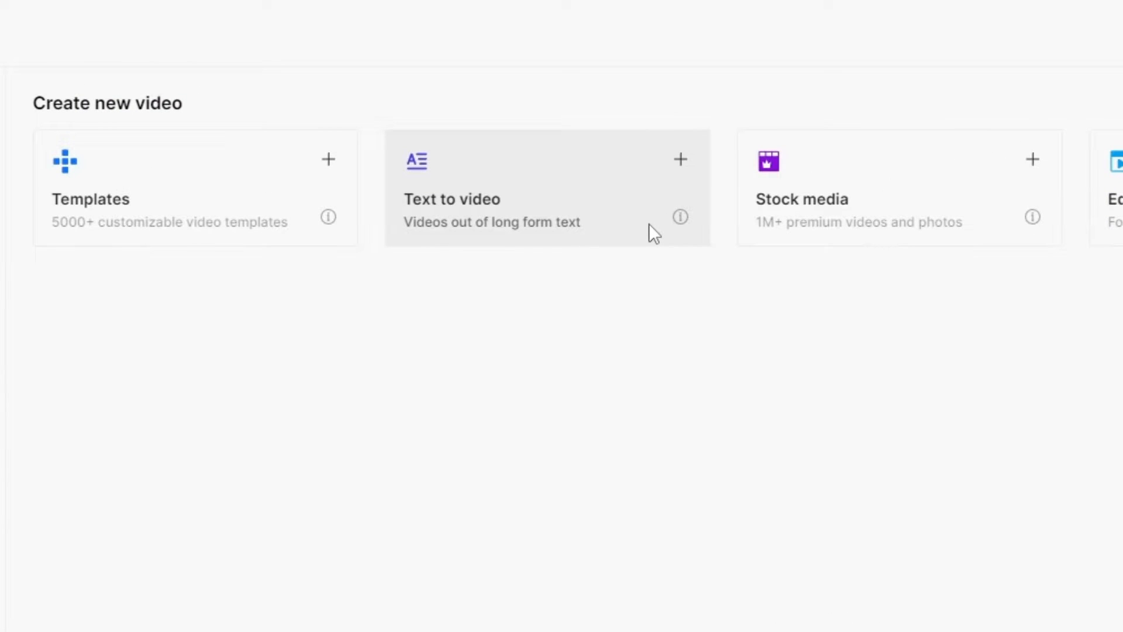
# Step: Open the Text to video workflow and examine the landscape templates offered for converting scripts into videos
pyautogui.click(646, 227)
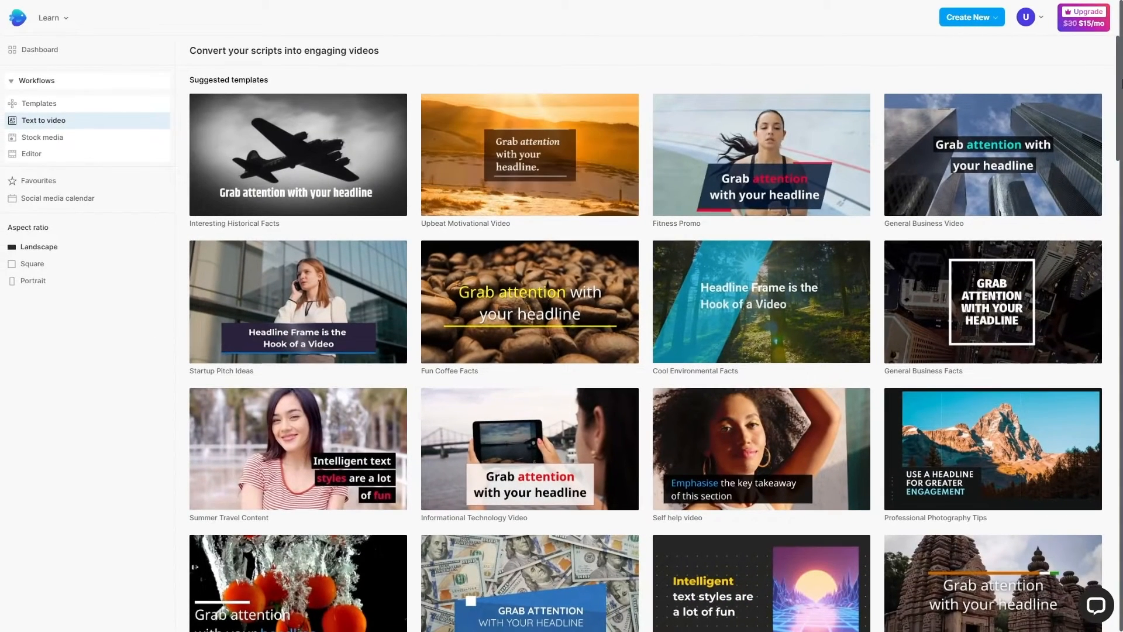
pyautogui.moveTo(1052, 153)
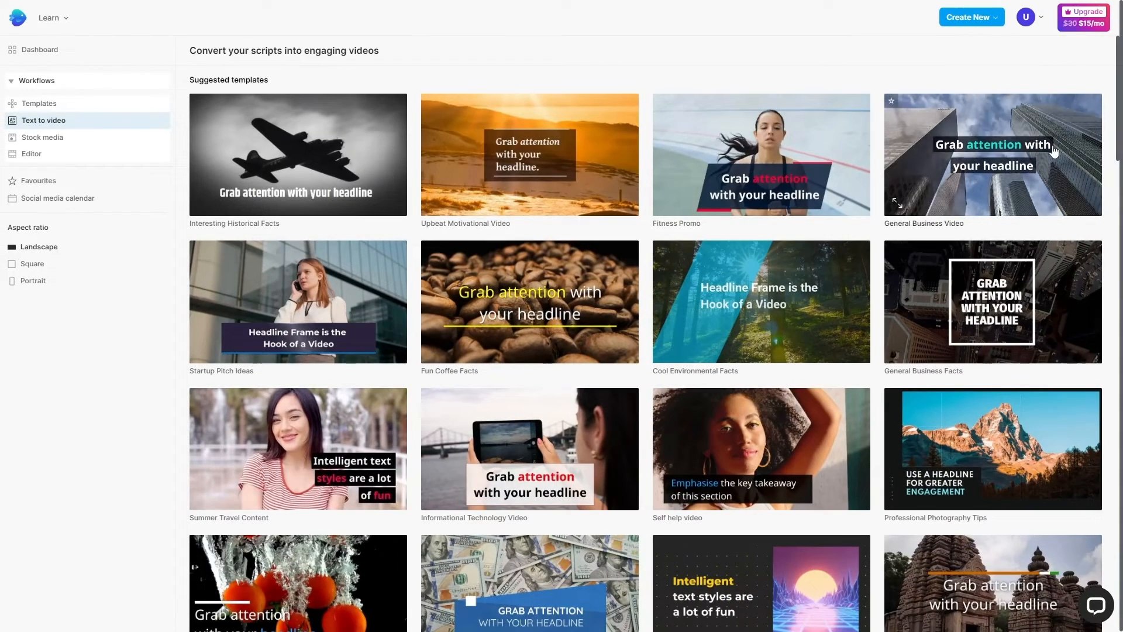
pyautogui.moveTo(804, 195)
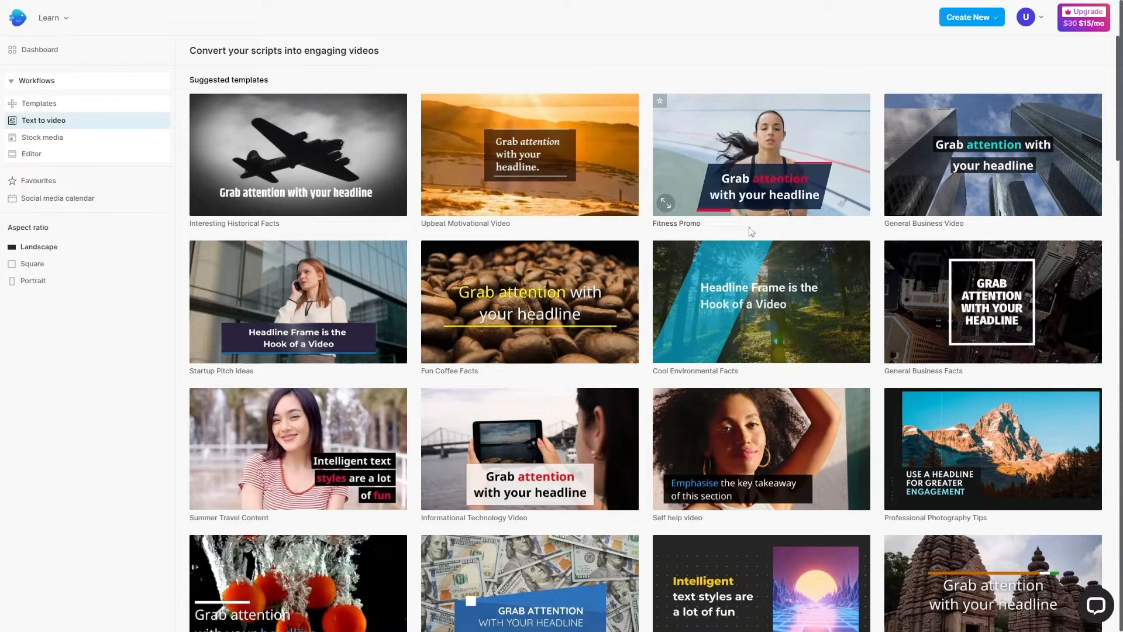
pyautogui.moveTo(593, 198)
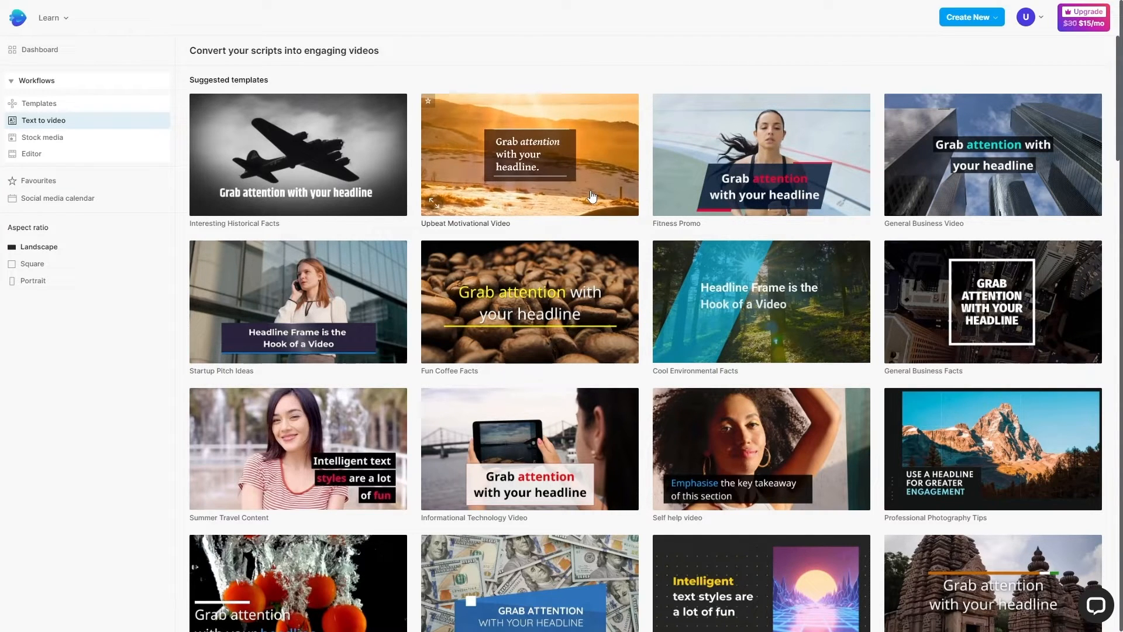
pyautogui.moveTo(741, 335)
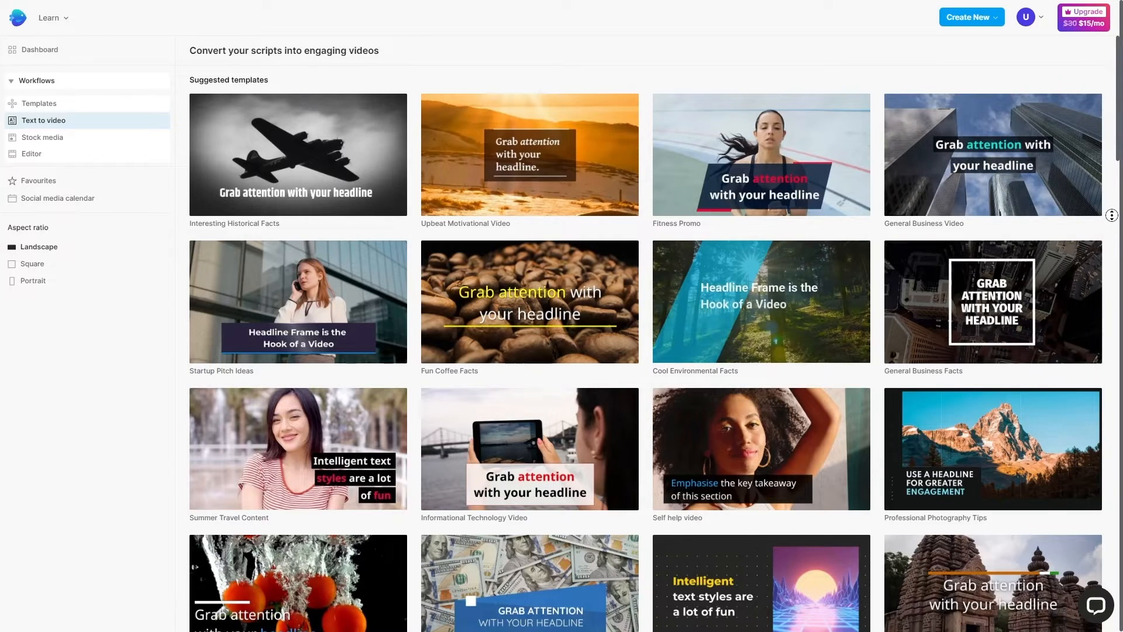
pyautogui.scroll(-13, 1112, 215)
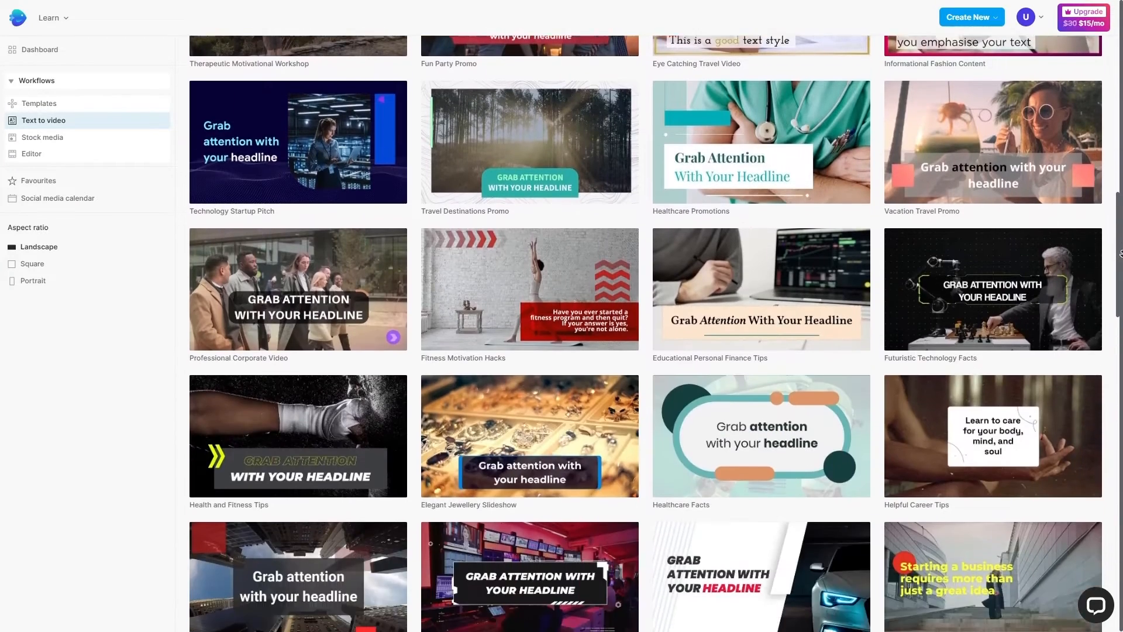
pyautogui.scroll(-10, 1121, 253)
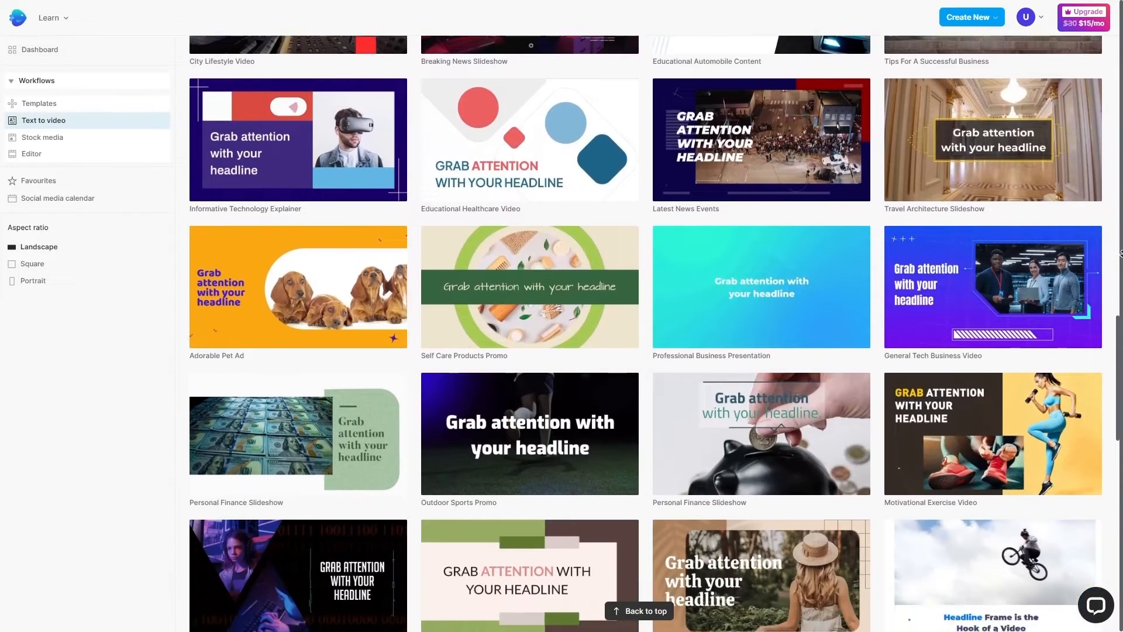
pyautogui.scroll(-9, 1121, 253)
pyautogui.moveTo(935, 525)
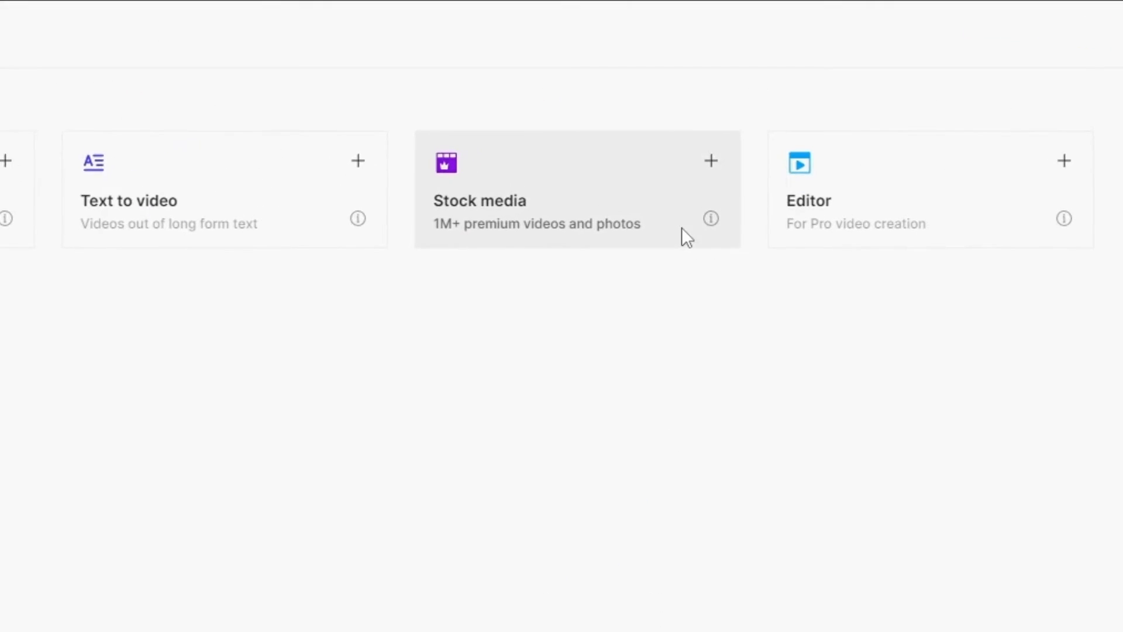
# Step: Open the Stock media workflow, browse the library and restrict the media type to Videos
pyautogui.click(683, 228)
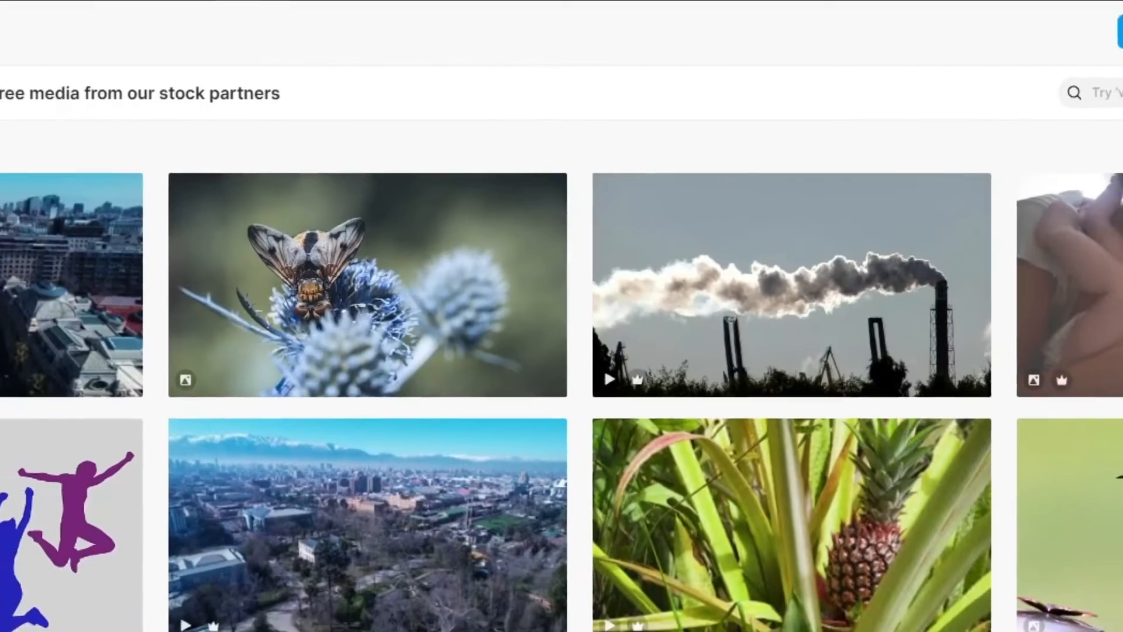
pyautogui.scroll(-3, 643, 351)
pyautogui.scroll(-13, 643, 351)
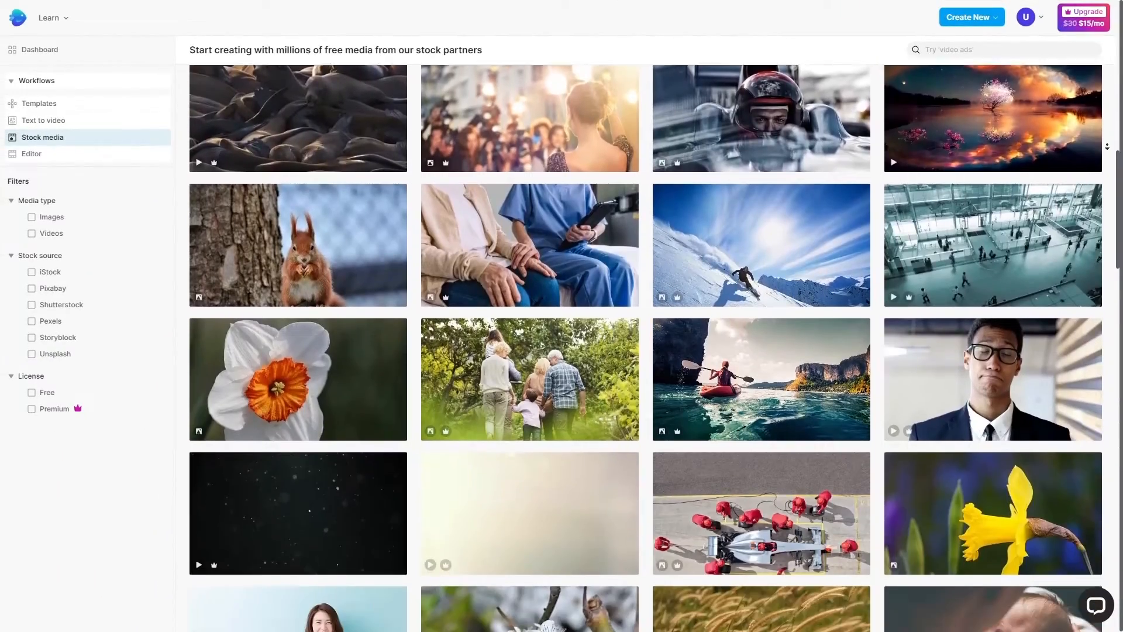
pyautogui.scroll(-13, 1107, 146)
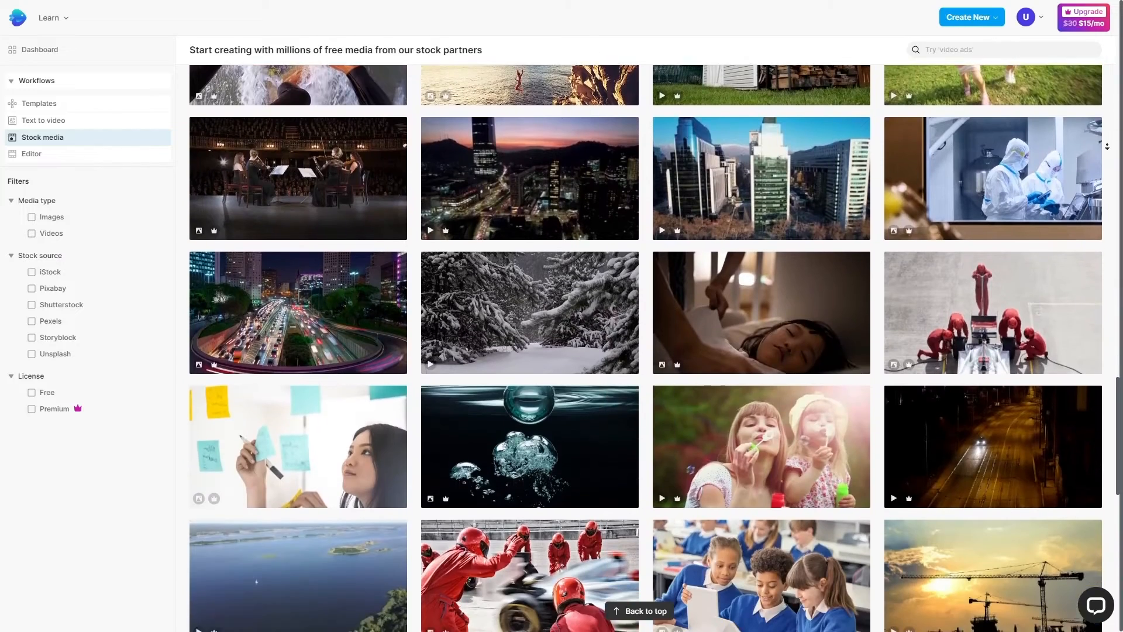
pyautogui.scroll(-2, 1107, 147)
pyautogui.moveTo(747, 335)
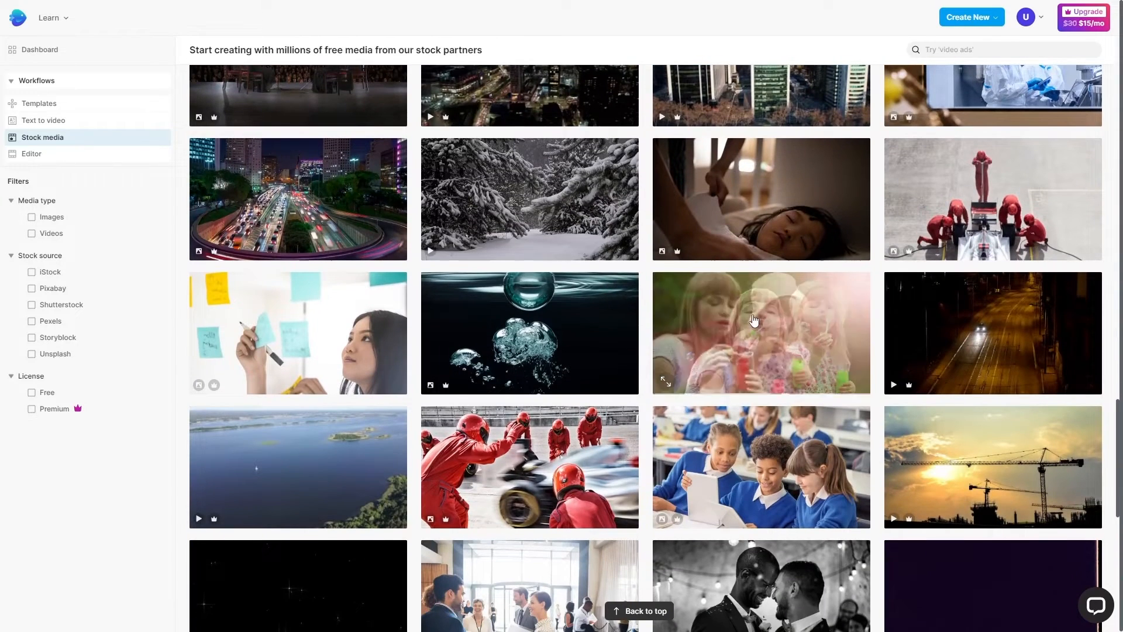
pyautogui.click(32, 233)
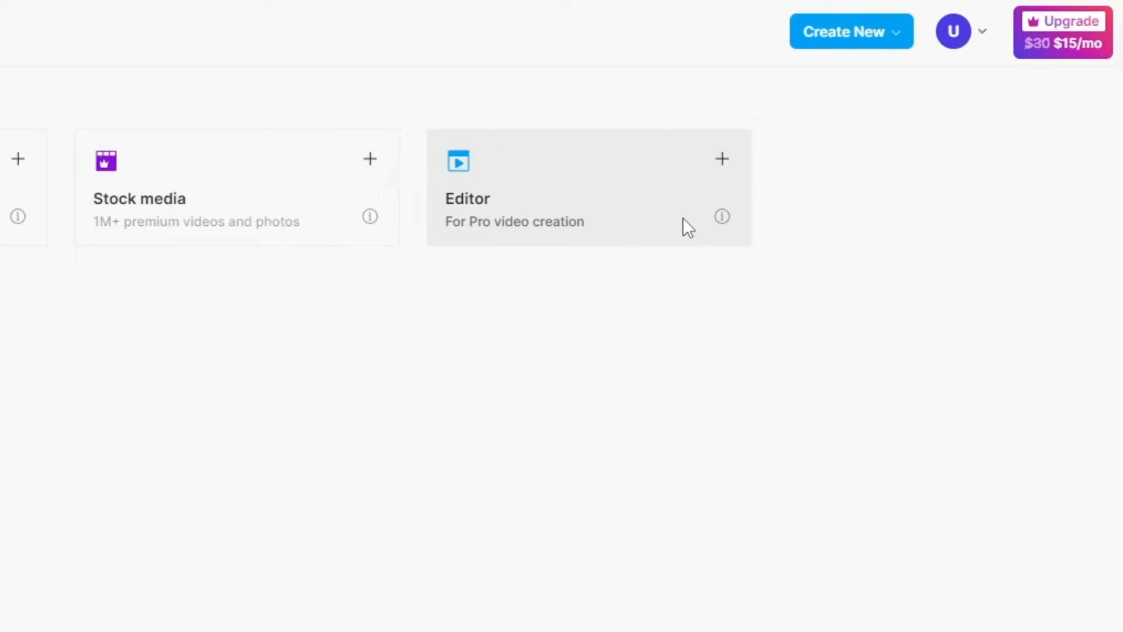
# Step: Open the Editor workflow for professional video creation
pyautogui.click(683, 218)
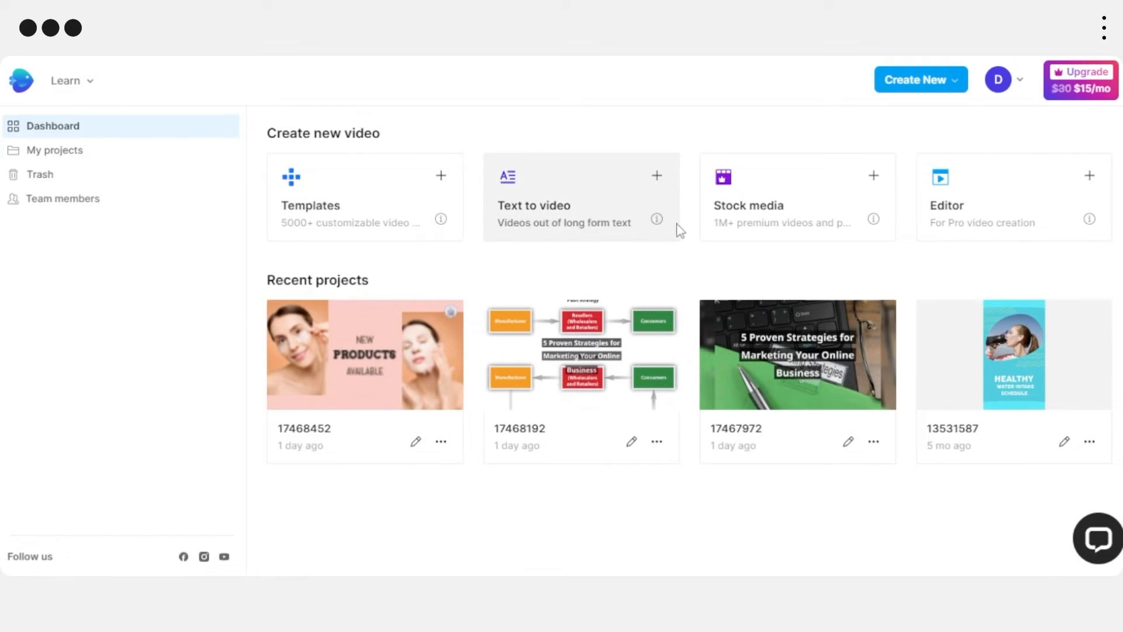
# Step: Open the Templates workflow from the dashboard and look over the suggested pre-built templates
pyautogui.click(413, 196)
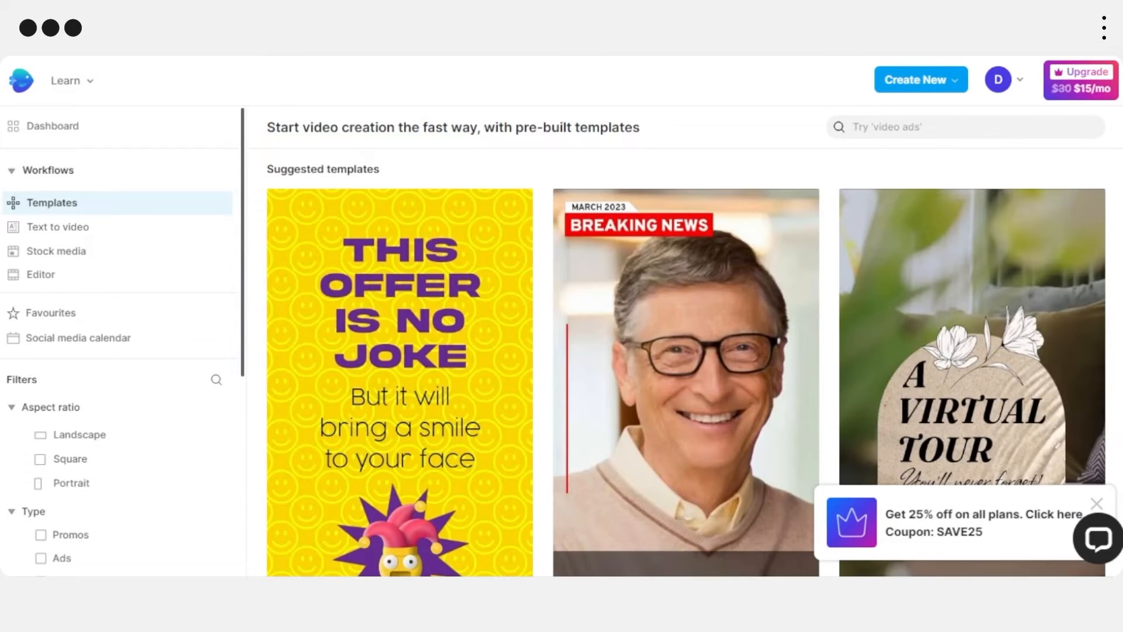
pyautogui.scroll(-8, 687, 363)
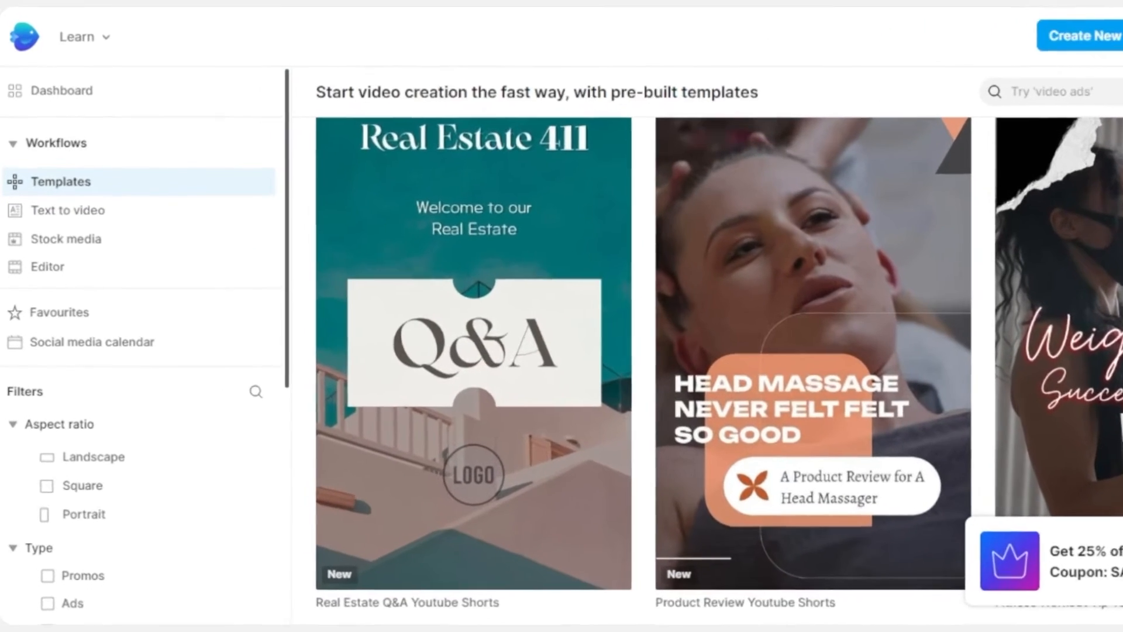
pyautogui.scroll(-1, 687, 362)
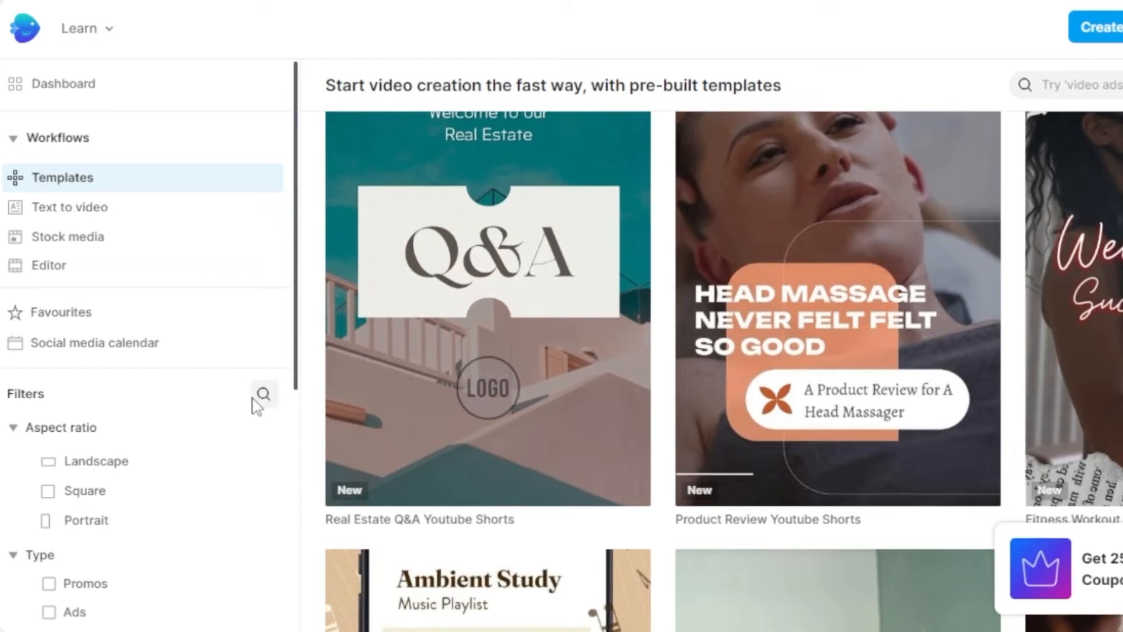
# Step: Filter the templates to the Landscape aspect ratio and the Ads type
pyautogui.moveTo(296, 290); pyautogui.dragTo(299, 342)
pyautogui.moveTo(298, 342); pyautogui.dragTo(298, 370)
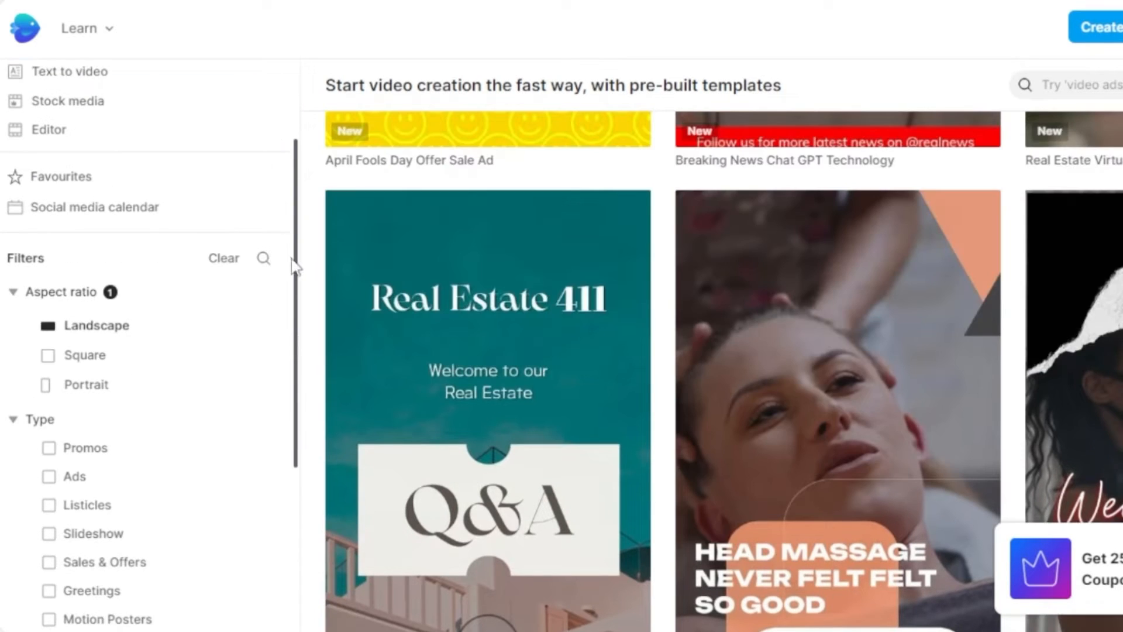
pyautogui.moveTo(299, 267); pyautogui.dragTo(304, 336)
pyautogui.click(49, 359)
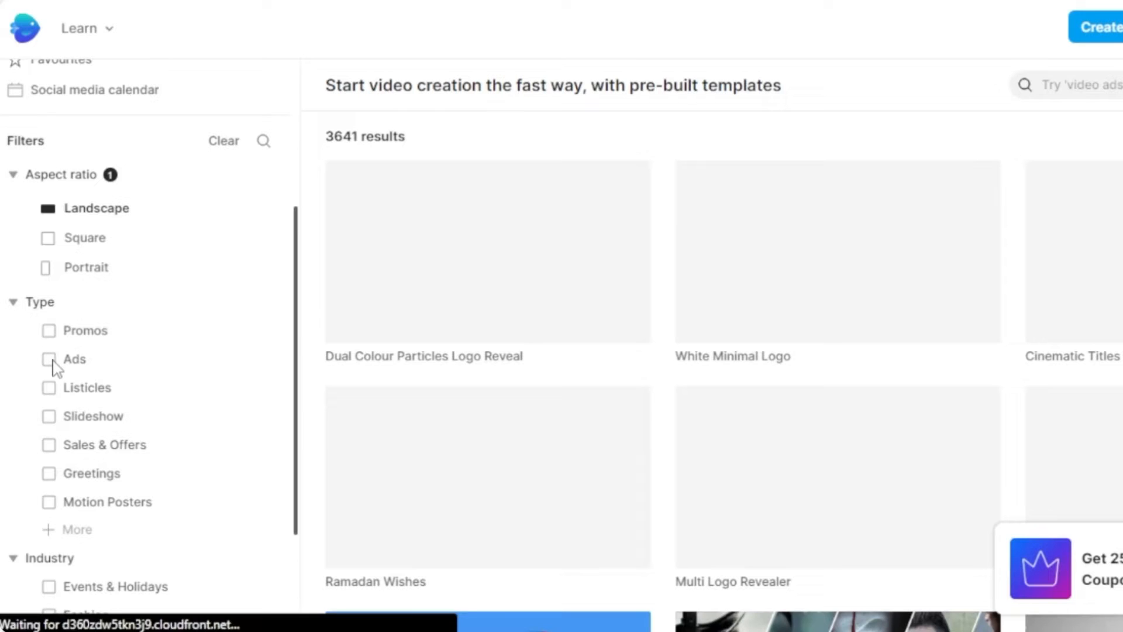
# Step: Narrow the landscape ad templates to the Ecommerce industry and browse the remaining designs
pyautogui.moveTo(296, 306); pyautogui.dragTo(296, 406)
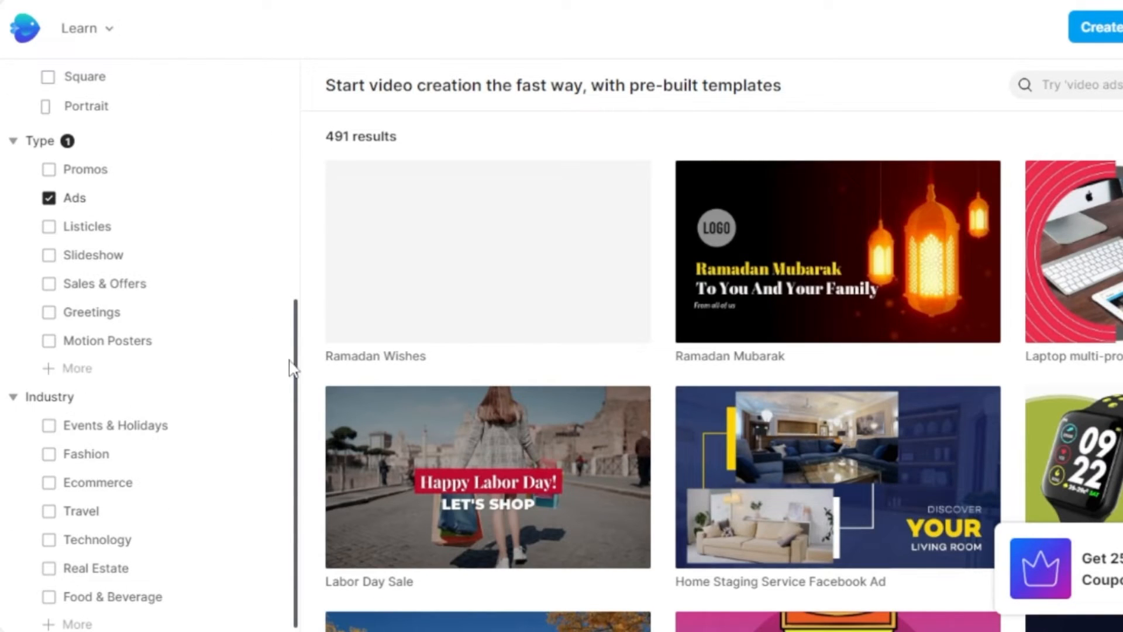
pyautogui.moveTo(294, 361); pyautogui.dragTo(298, 431)
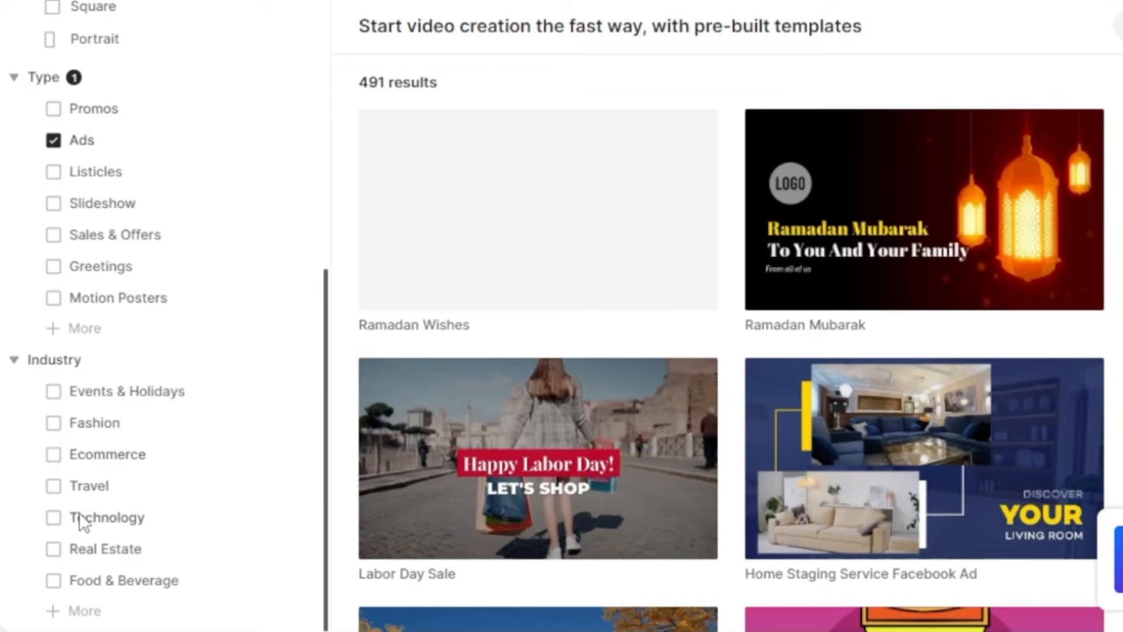
pyautogui.click(53, 454)
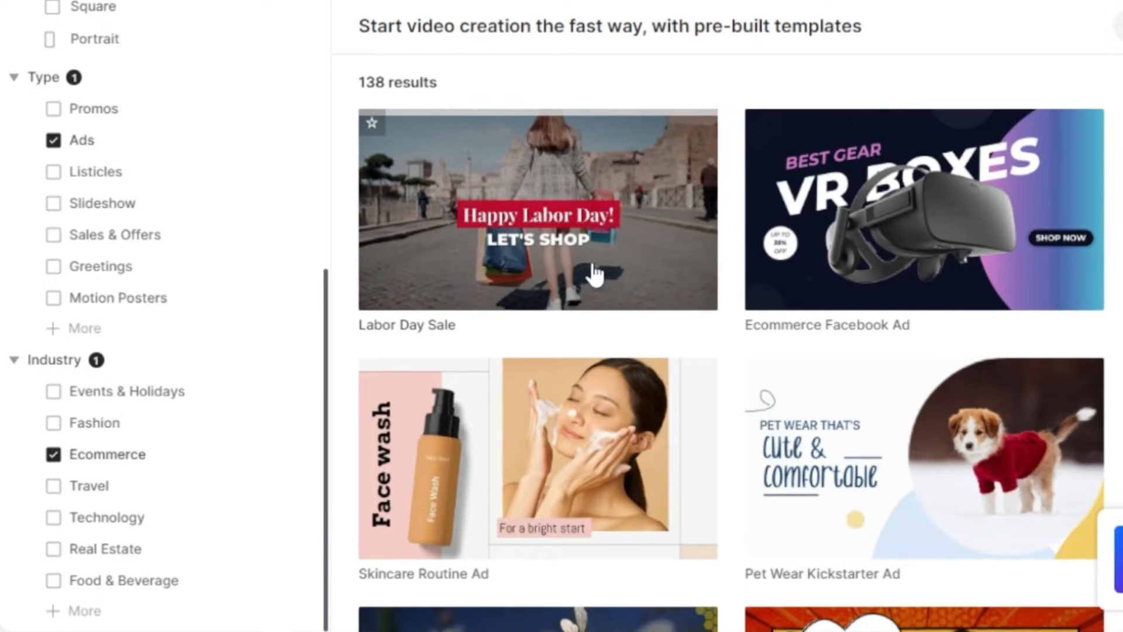
pyautogui.scroll(-3, 595, 273)
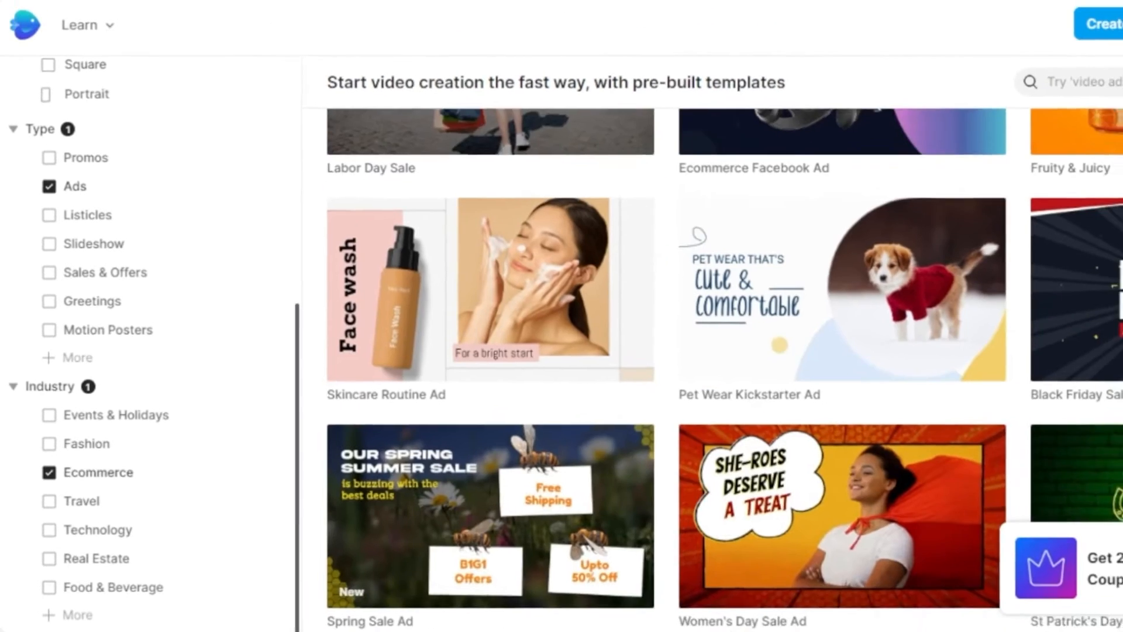
# Step: Browse the filtered landscape ecommerce ads and open the Winter Headphones Sale template
pyautogui.scroll(-4, 667, 369)
pyautogui.scroll(6, 667, 369)
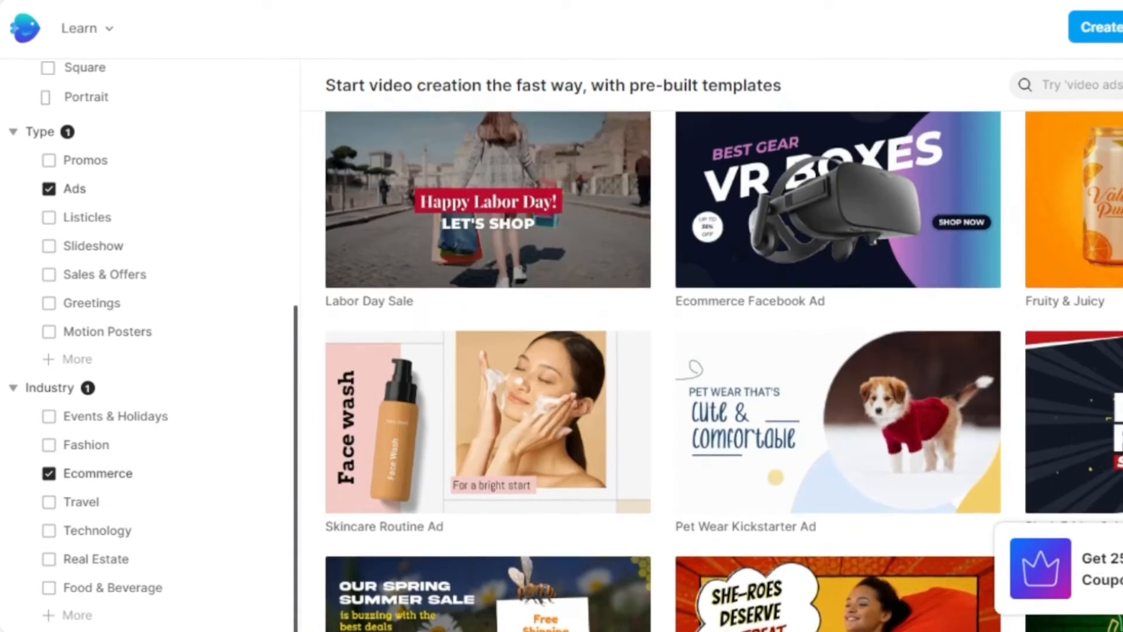
pyautogui.scroll(-5, 724, 371)
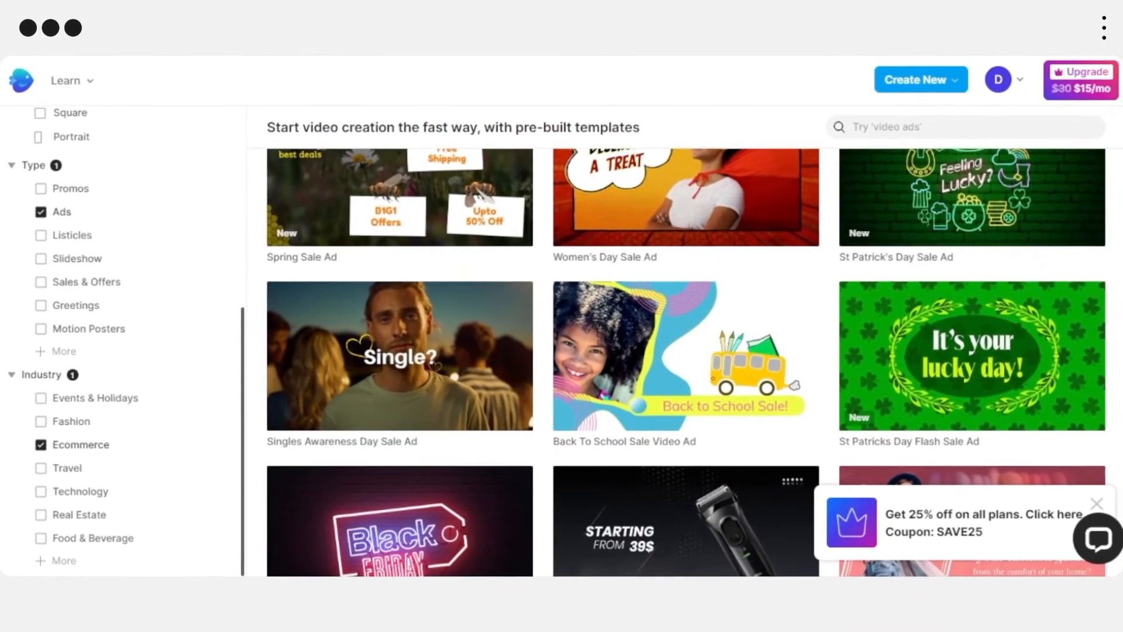
pyautogui.scroll(-7, 687, 361)
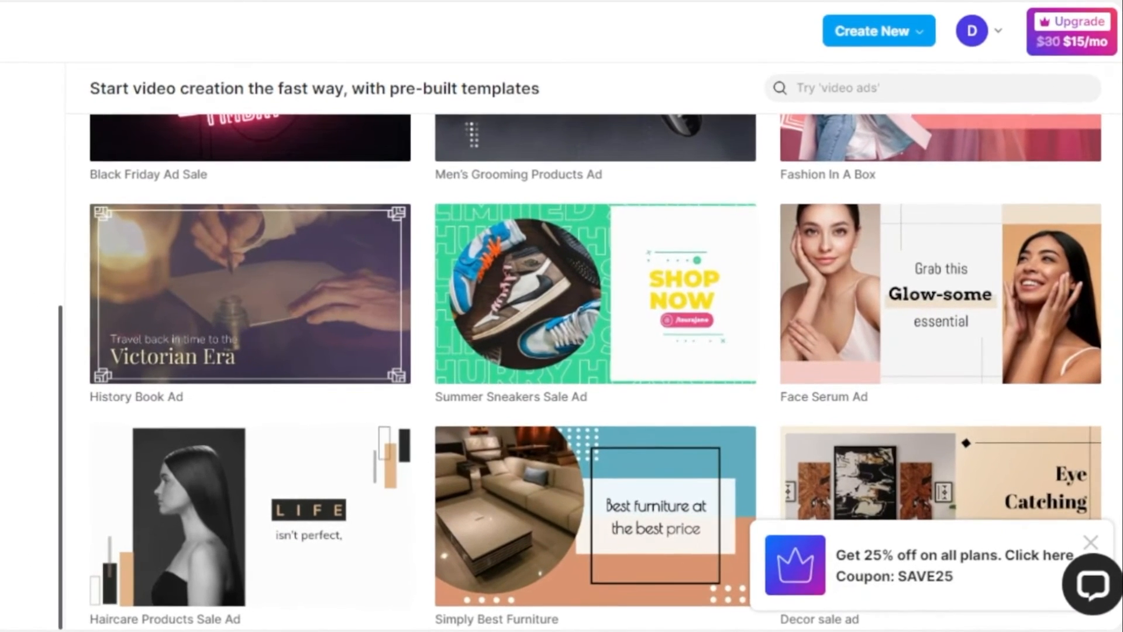
pyautogui.scroll(-7, 556, 247)
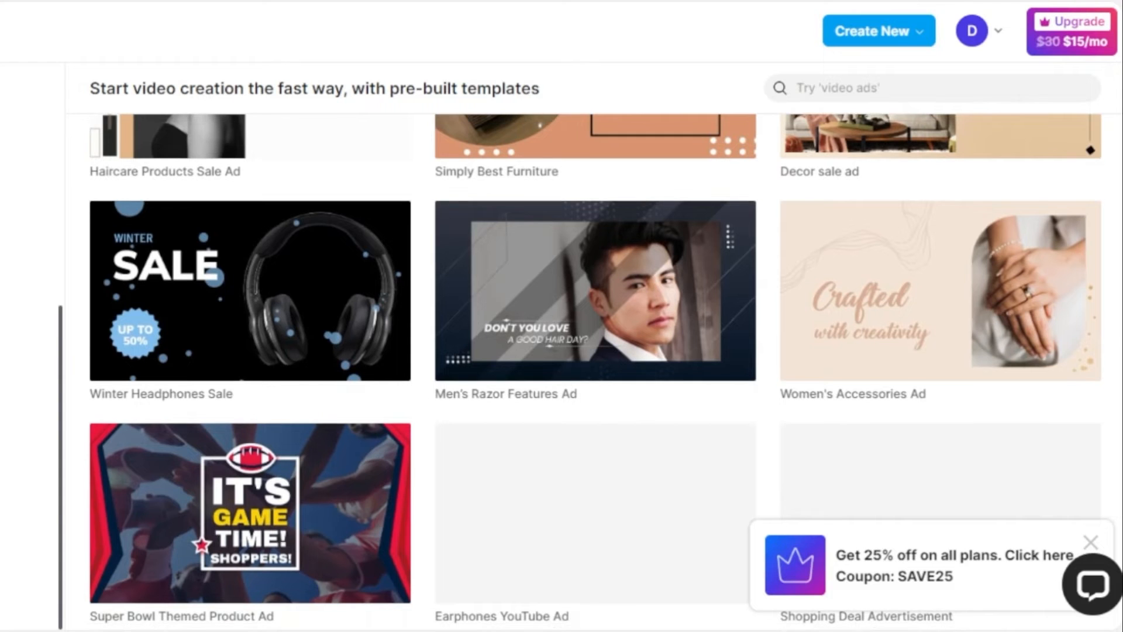
pyautogui.moveTo(232, 333)
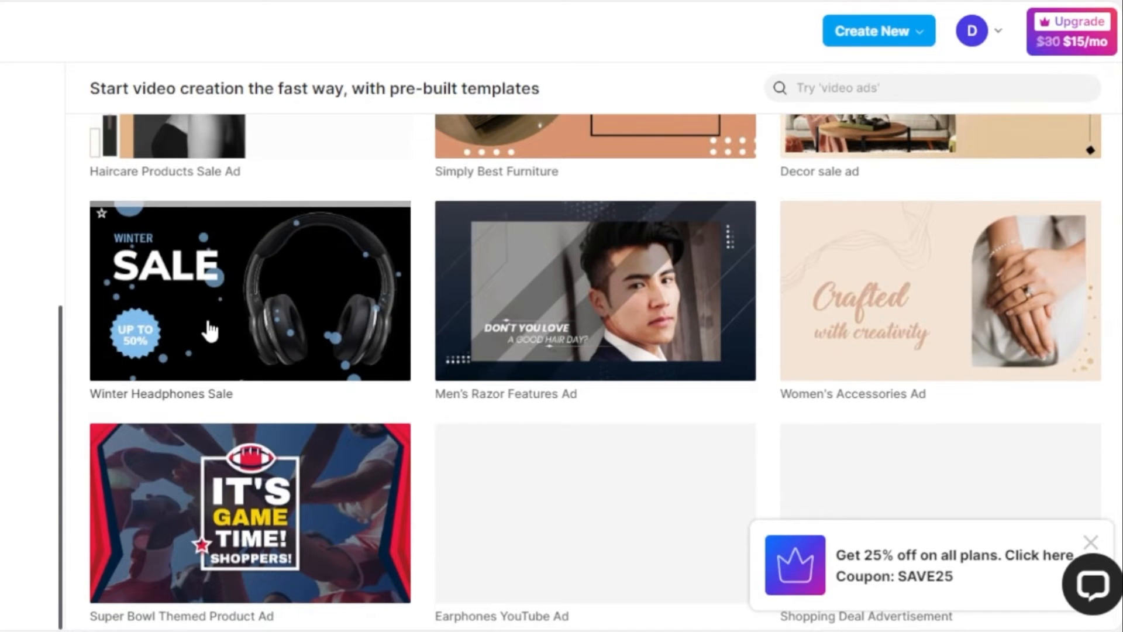
pyautogui.click(208, 323)
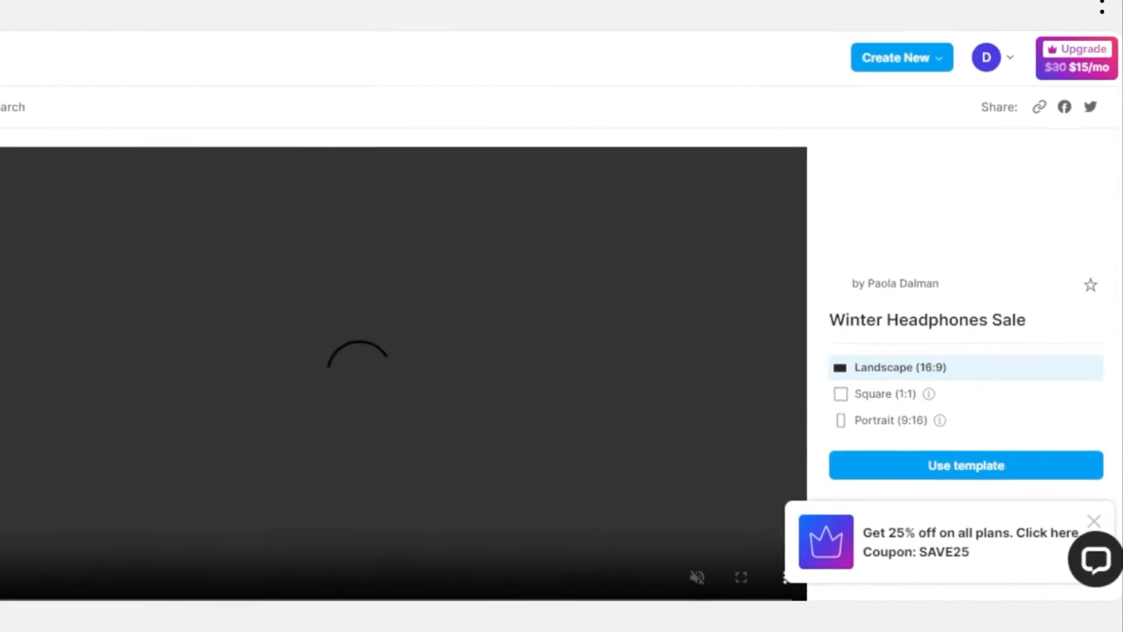
# Step: Preview the Winter Headphones Sale template, pause its video, and start a project from its Landscape (16:9) version
pyautogui.scroll(-5, 979, 274)
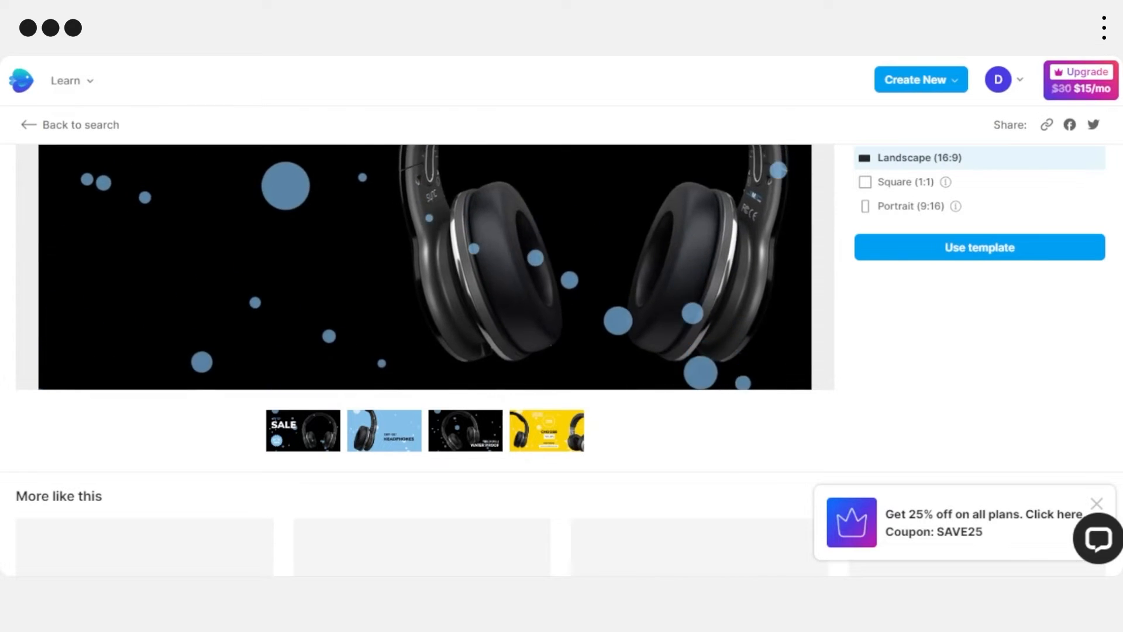
pyautogui.scroll(2, 1122, 297)
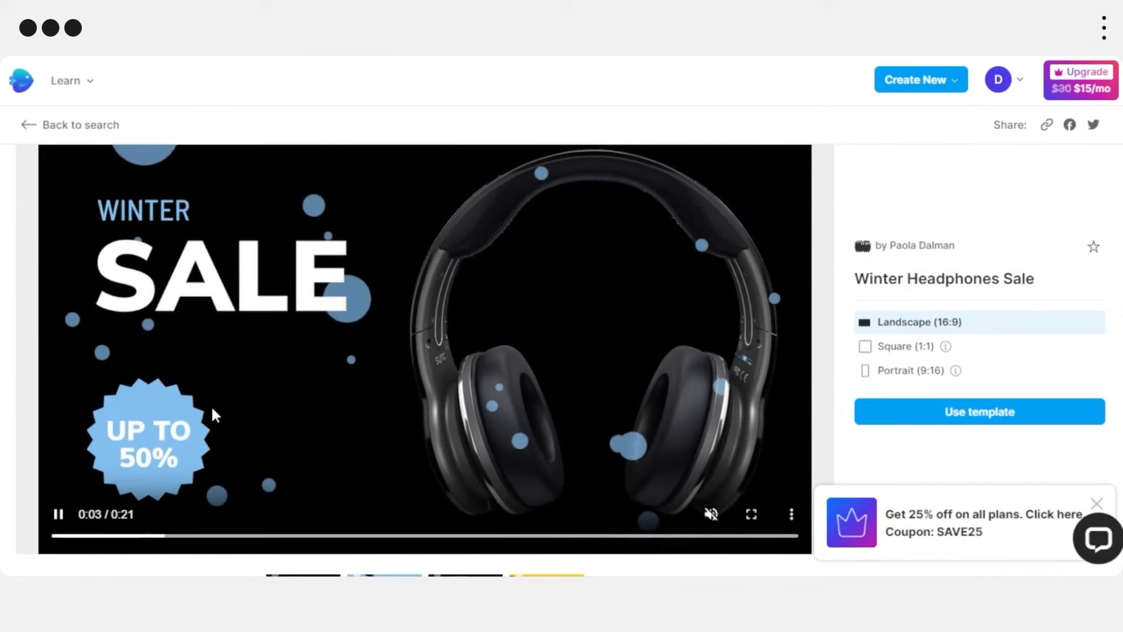
pyautogui.click(59, 514)
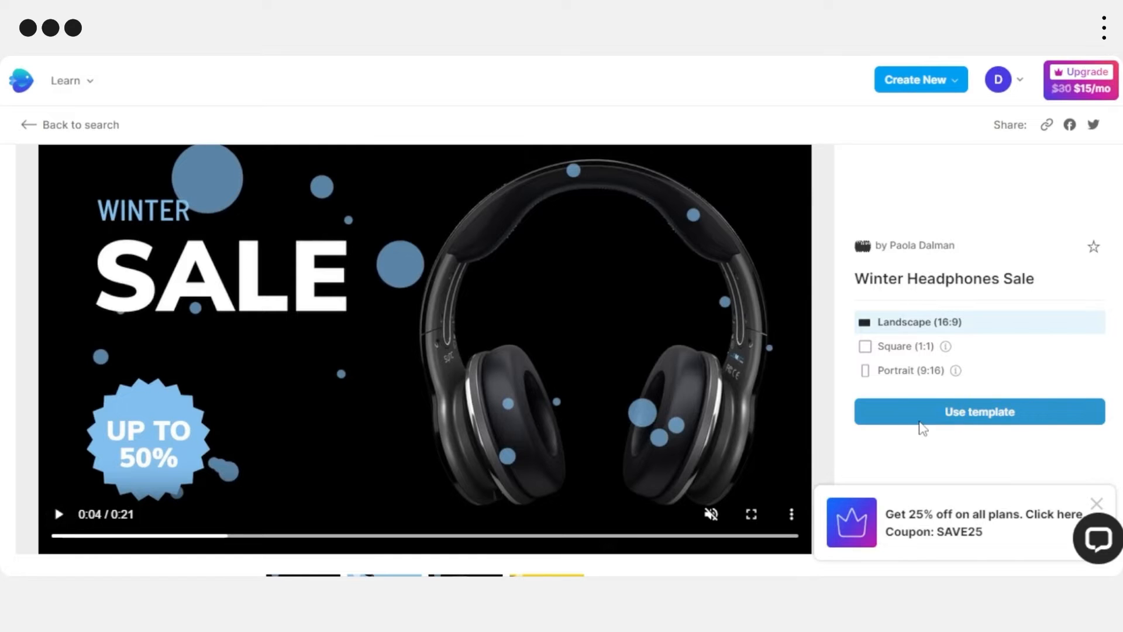
pyautogui.click(920, 422)
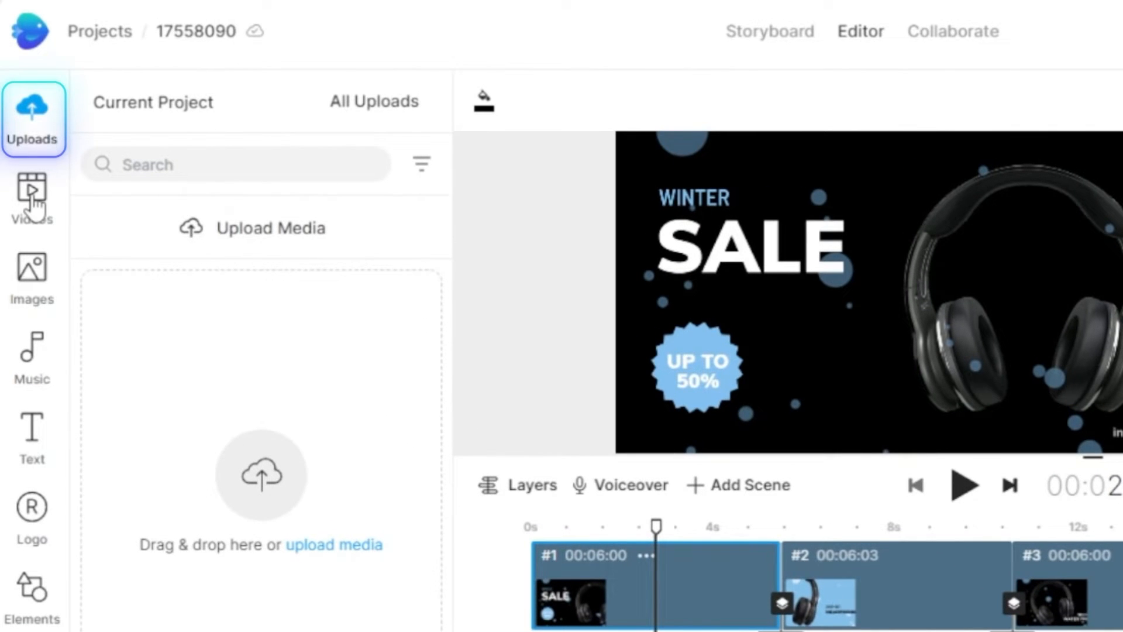
# Step: Look through the editor's stock videos, stock images and music moods available for the project
pyautogui.click(33, 198)
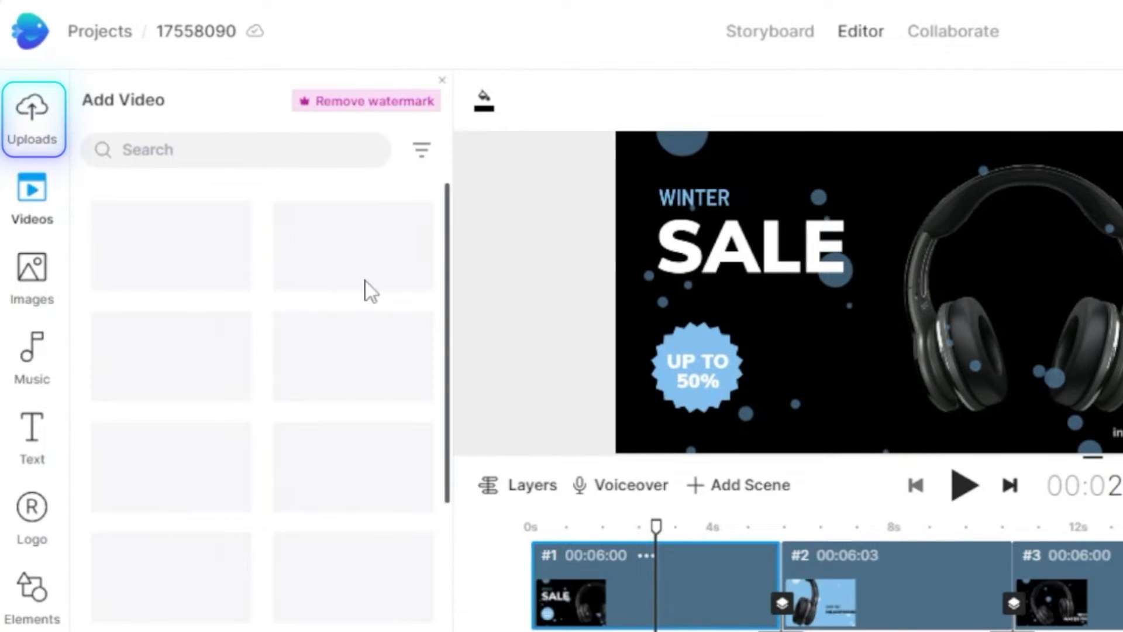
pyautogui.moveTo(449, 193); pyautogui.dragTo(451, 245)
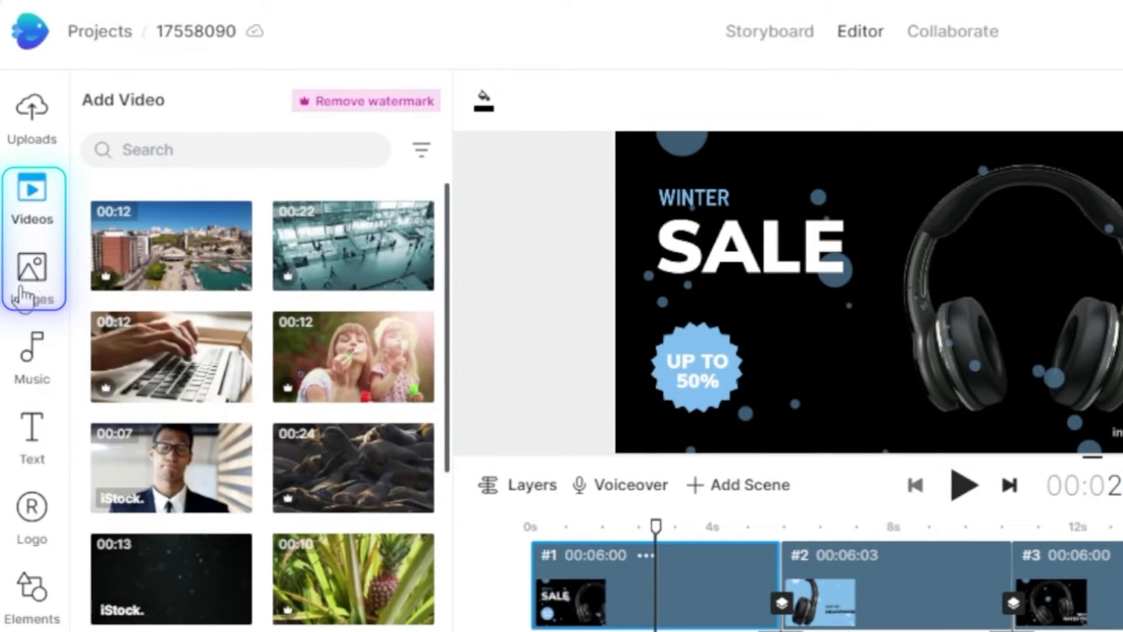
pyautogui.click(31, 275)
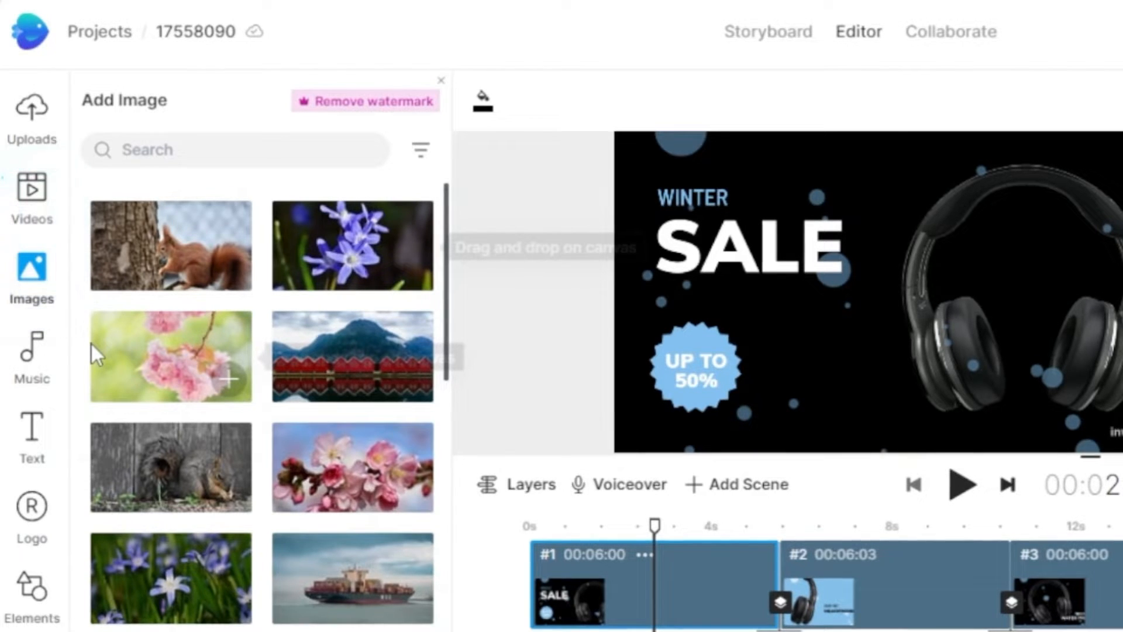
pyautogui.click(32, 356)
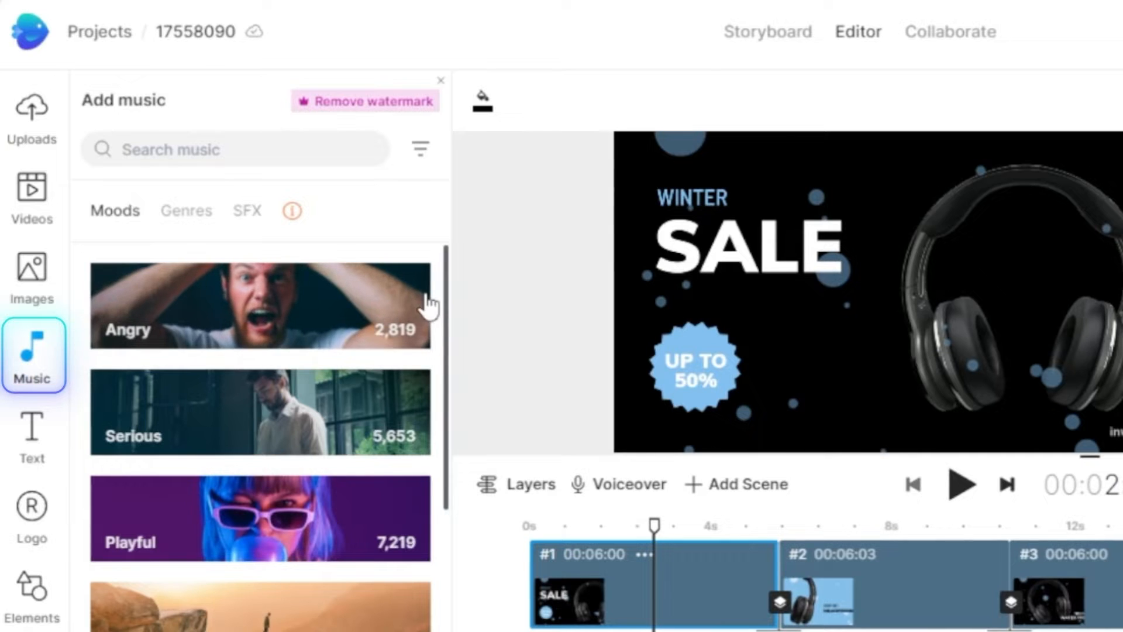
pyautogui.moveTo(446, 294)
pyautogui.mouseDown()
pyautogui.moveTo(449, 431)
pyautogui.moveTo(440, 293)
pyautogui.mouseUp()
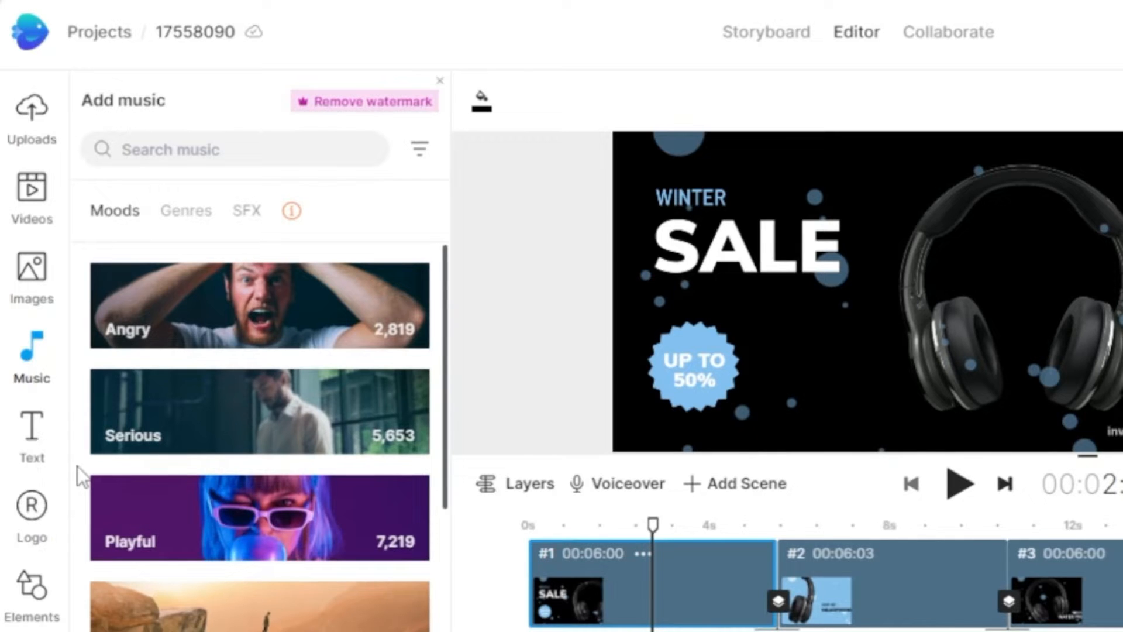
# Step: Examine the text presets, the logo upload area and the templates offered in the editor, and return to the project's uploads
pyautogui.click(32, 433)
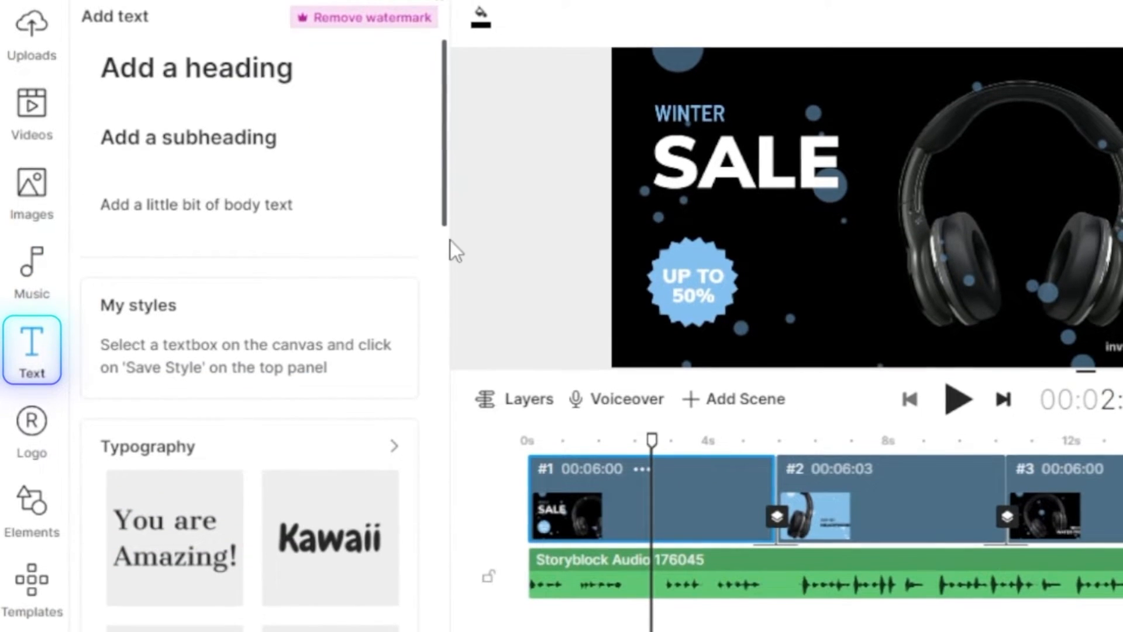
pyautogui.click(451, 241)
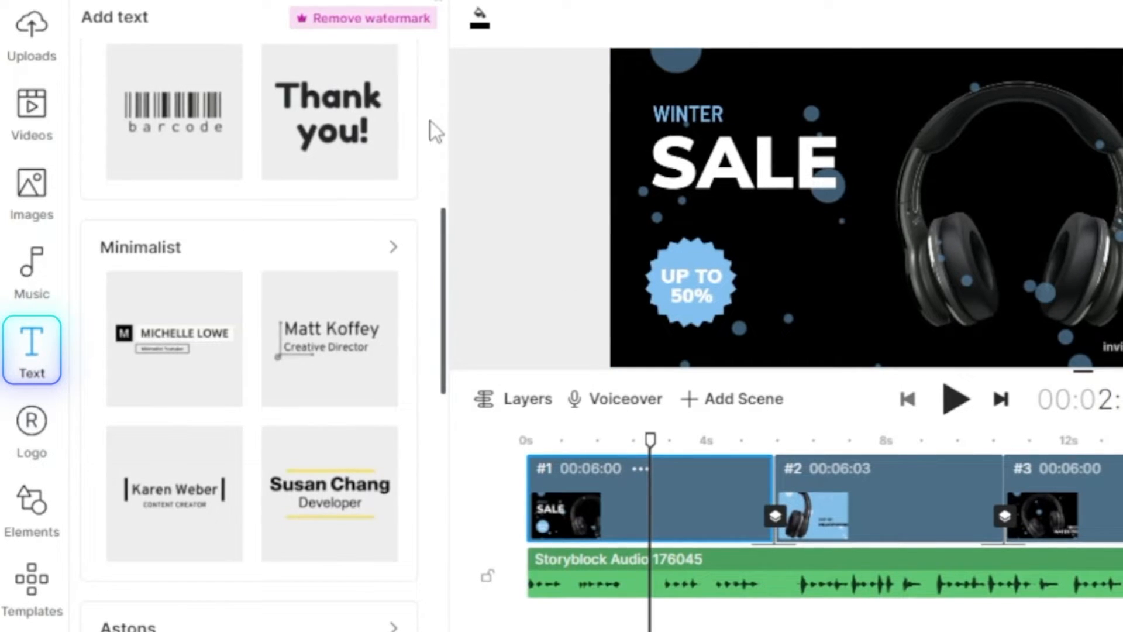
pyautogui.scroll(5, 431, 121)
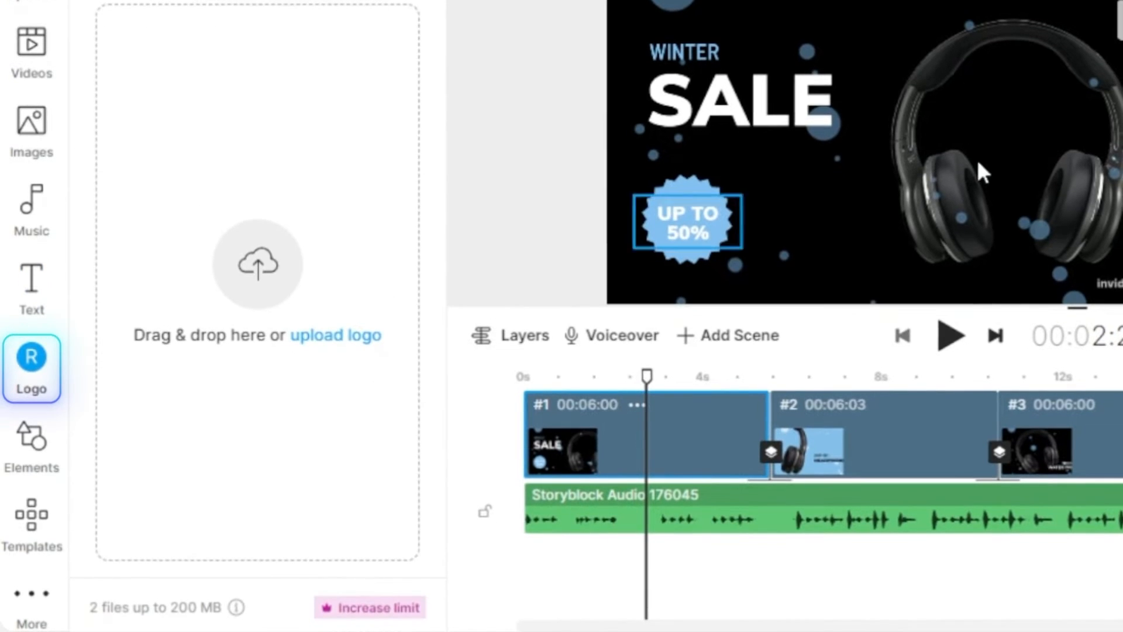
pyautogui.click(983, 173)
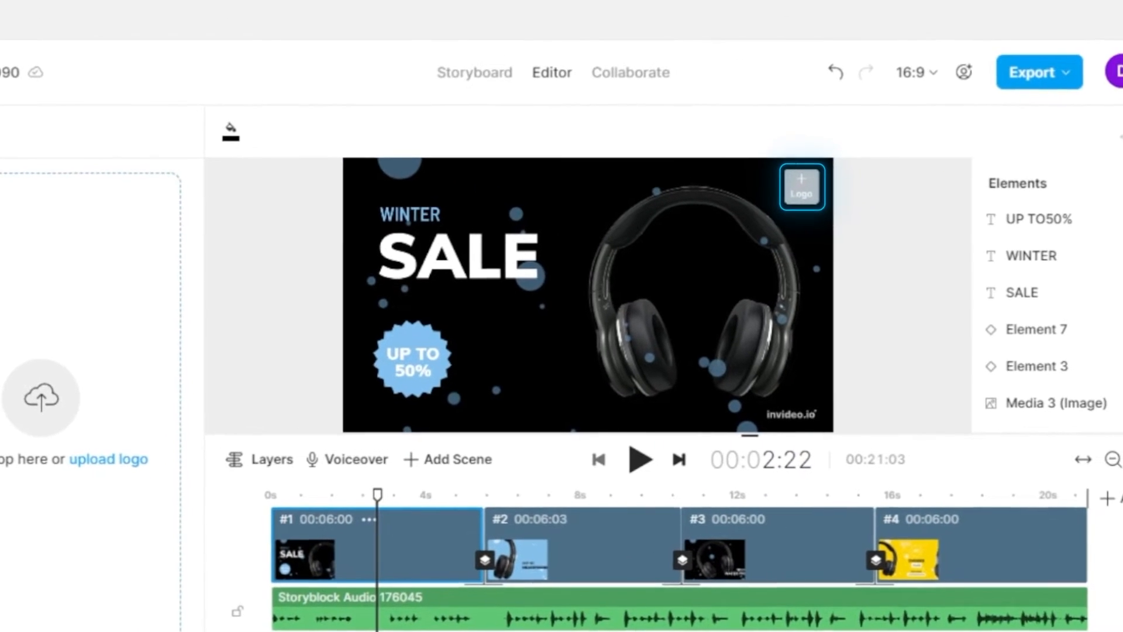
pyautogui.click(328, 325)
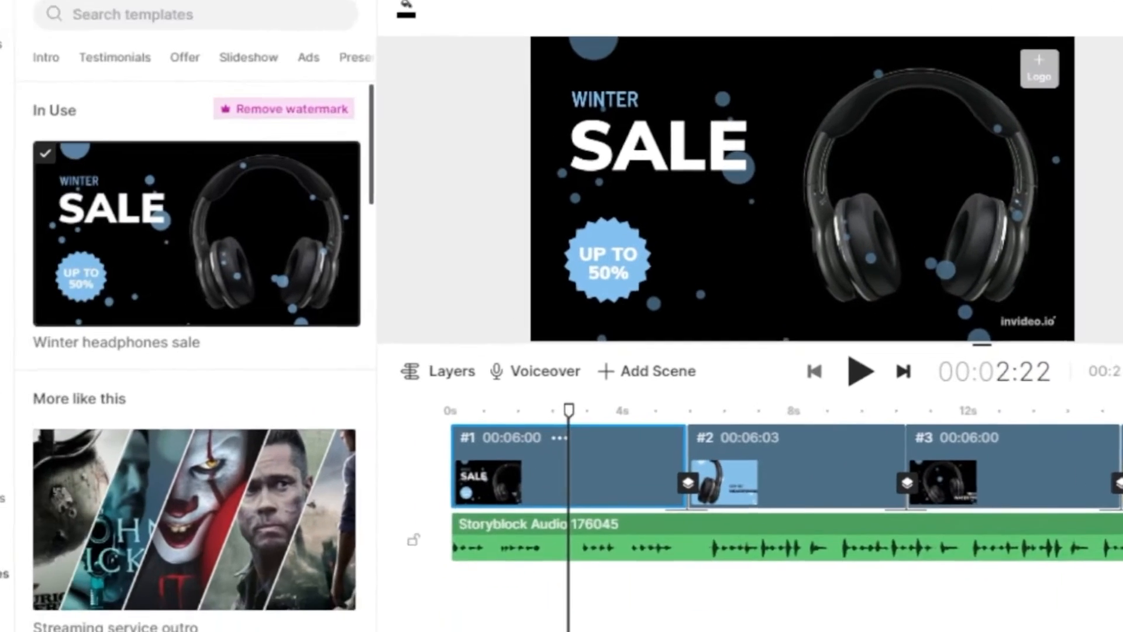
pyautogui.click(31, 601)
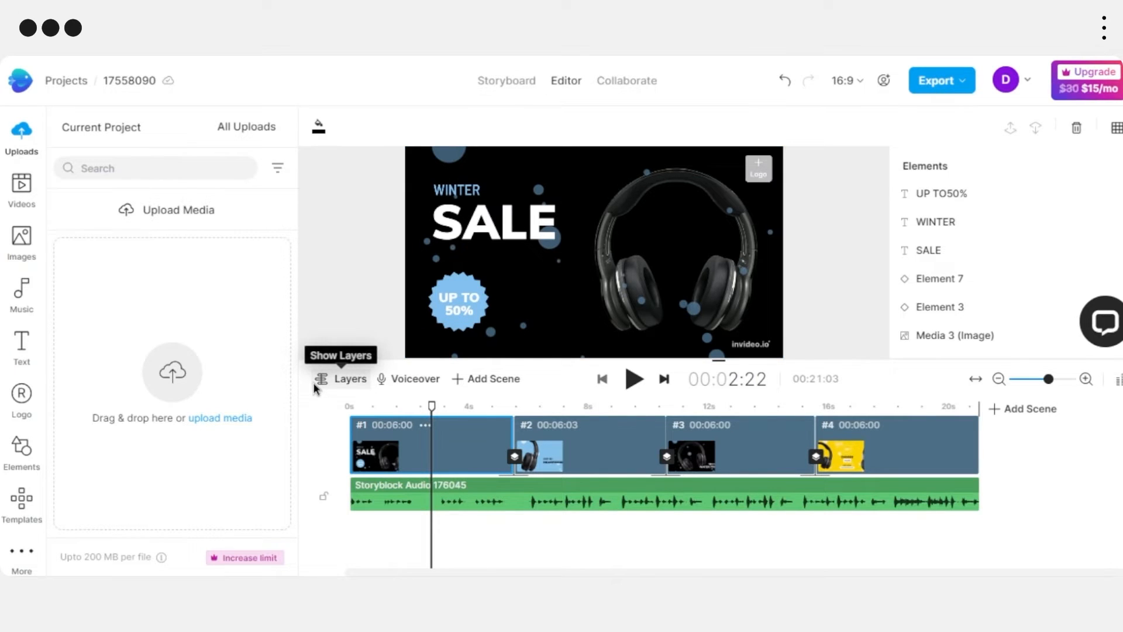
# Step: Move the timeline playhead within the first scene to 00:03:14
pyautogui.click(331, 378)
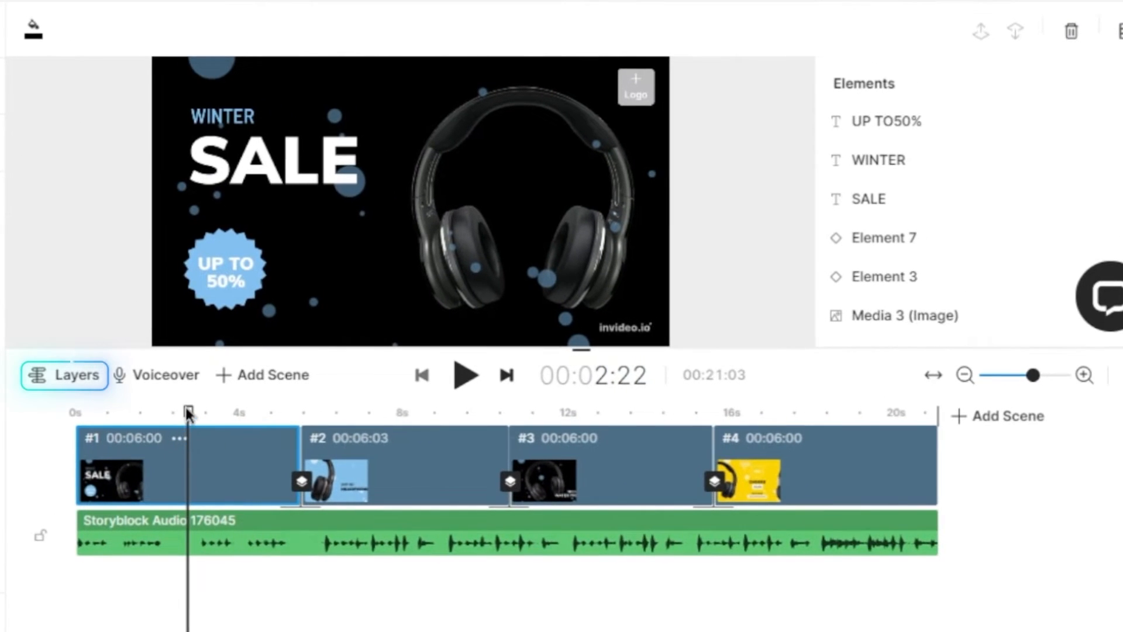
pyautogui.moveTo(106, 417); pyautogui.dragTo(199, 426)
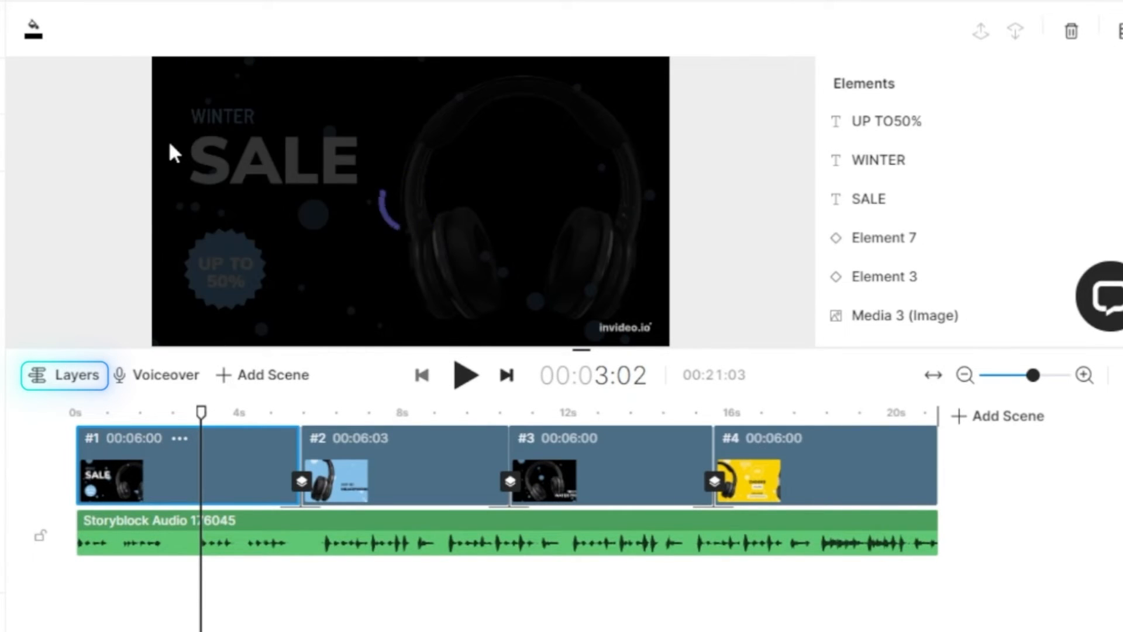
pyautogui.click(217, 414)
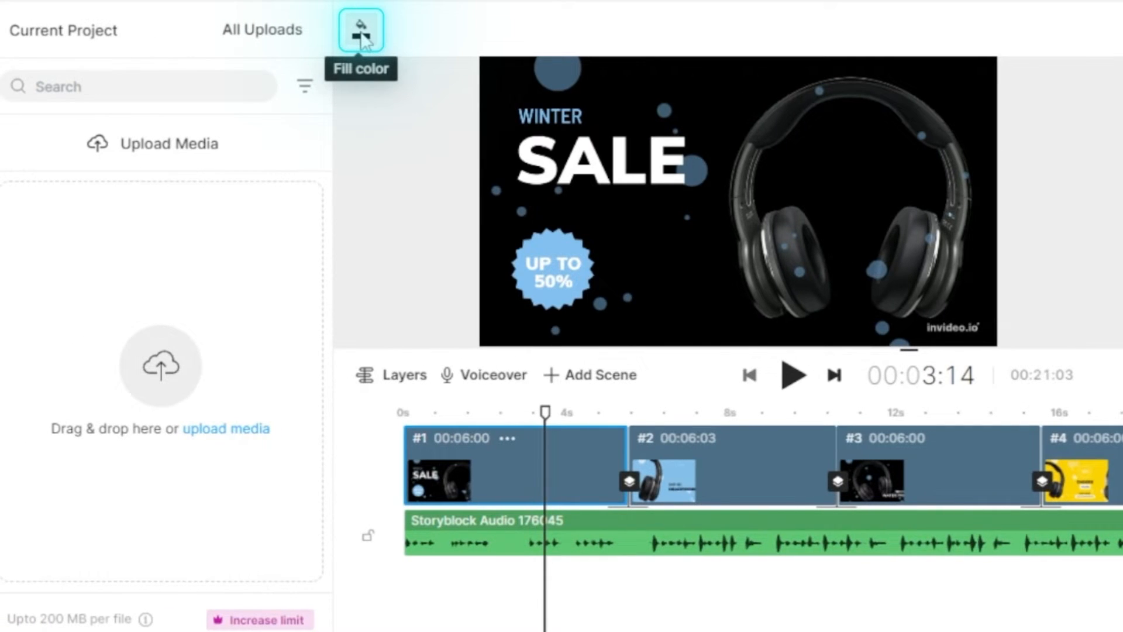
# Step: Try a dark red and black as the first scene's canvas fill, and set it to a bright red, about #E40000
pyautogui.click(361, 36)
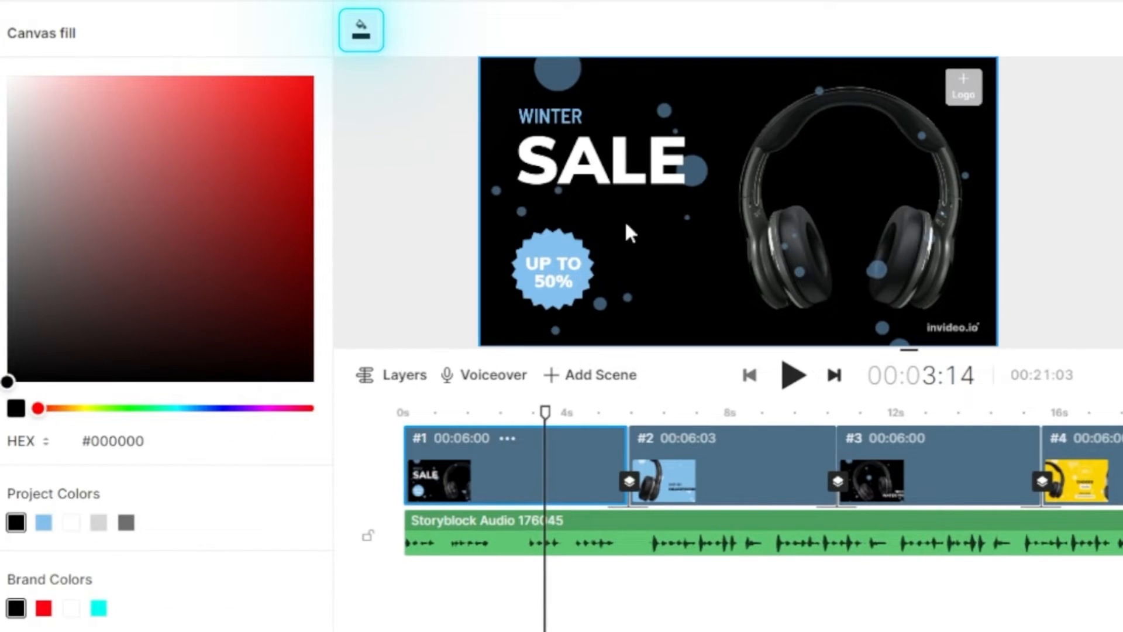
pyautogui.moveTo(10, 381); pyautogui.dragTo(259, 309)
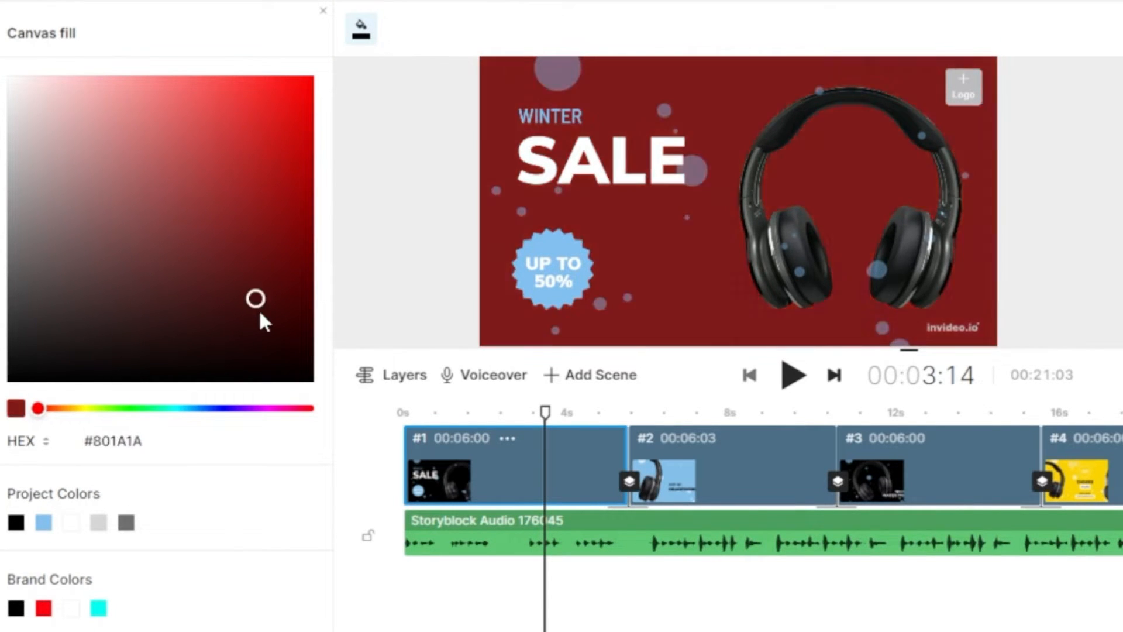
pyautogui.click(10, 380)
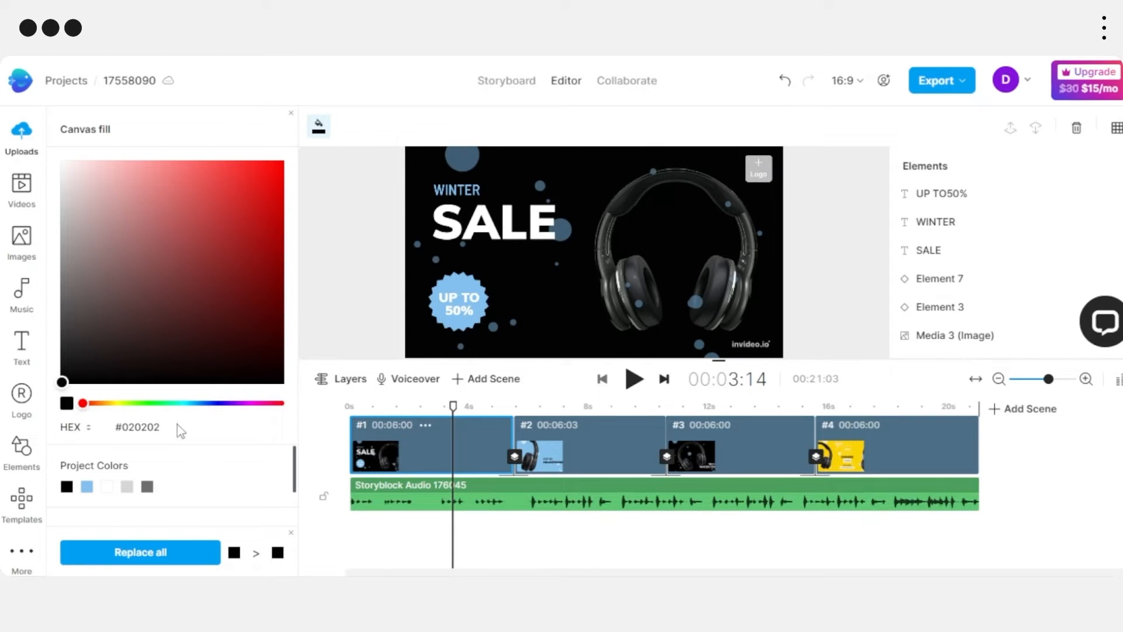
pyautogui.moveTo(185, 282)
pyautogui.mouseDown()
pyautogui.moveTo(271, 208)
pyautogui.moveTo(295, 139)
pyautogui.moveTo(293, 184)
pyautogui.mouseUp()
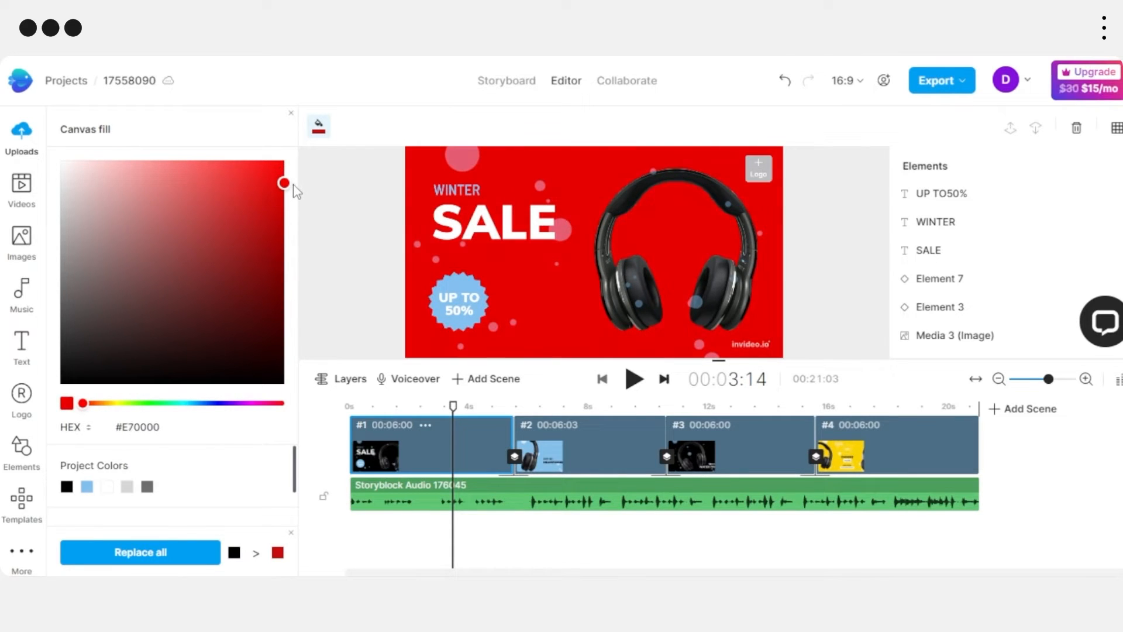
# Step: Apply the red brand color #FF0310 as the canvas fill of scenes 2, 3 and 4, and return to scene 1
pyautogui.click(624, 462)
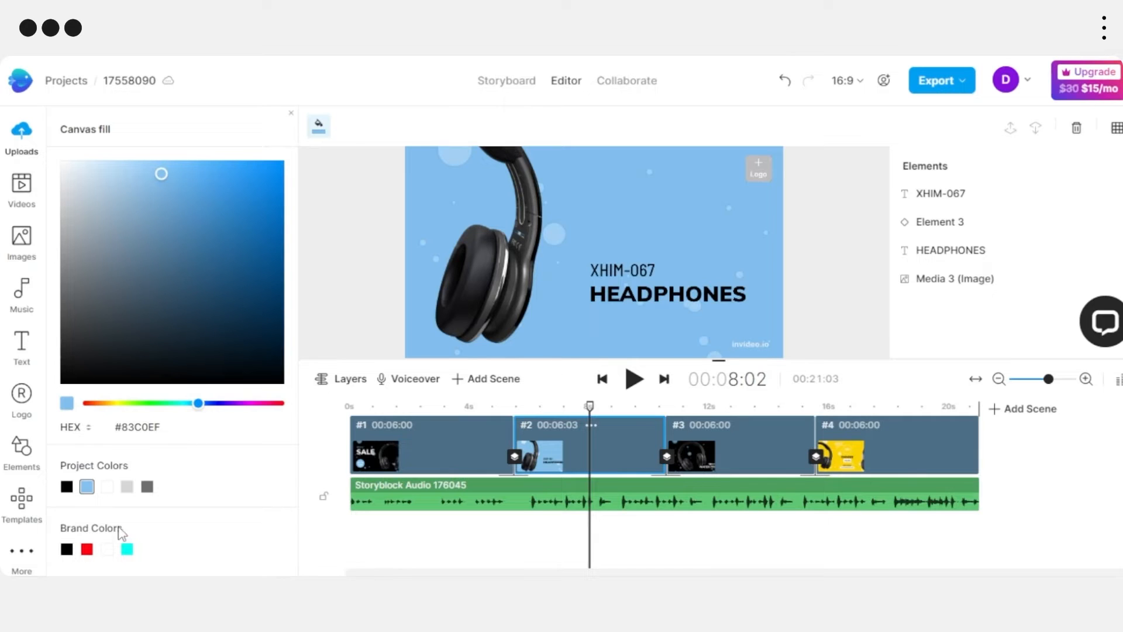
pyautogui.click(87, 549)
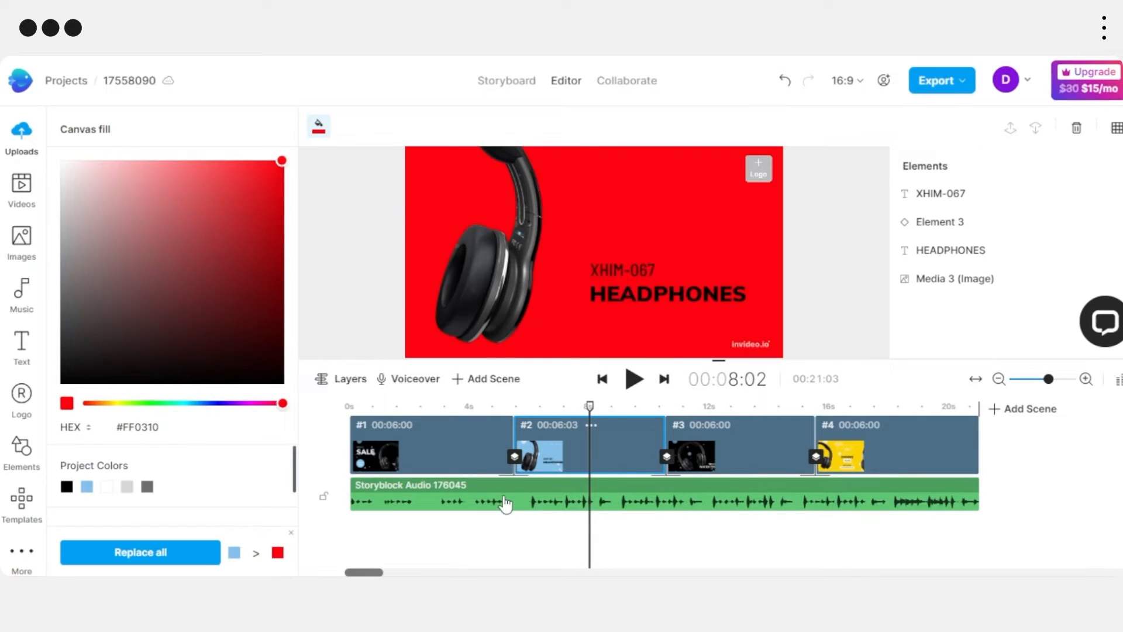
pyautogui.click(753, 457)
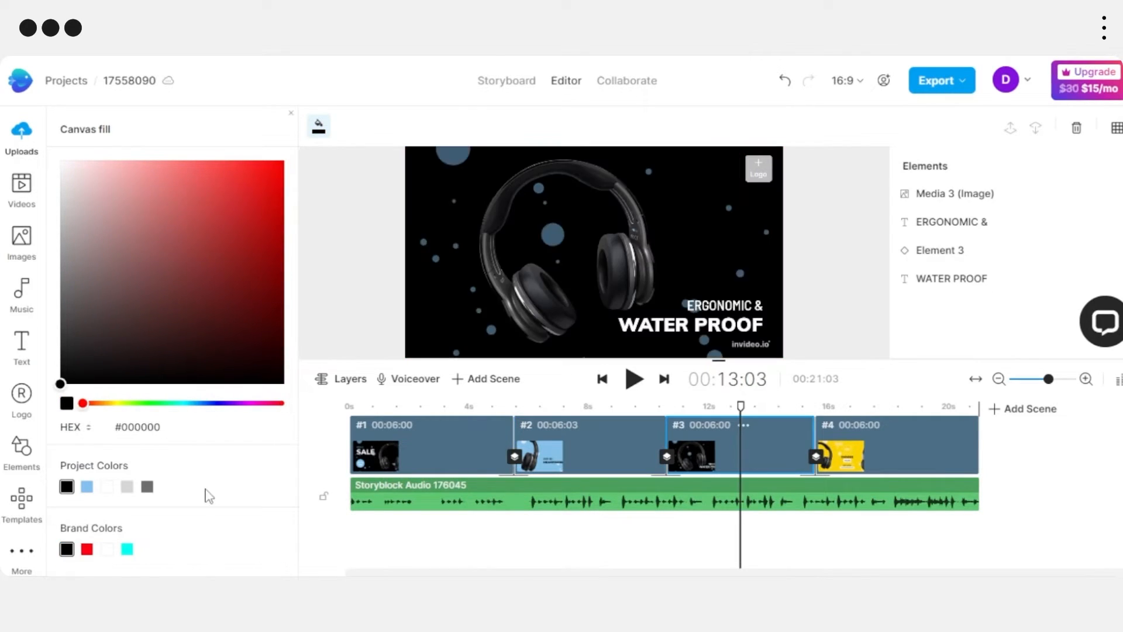
pyautogui.click(86, 550)
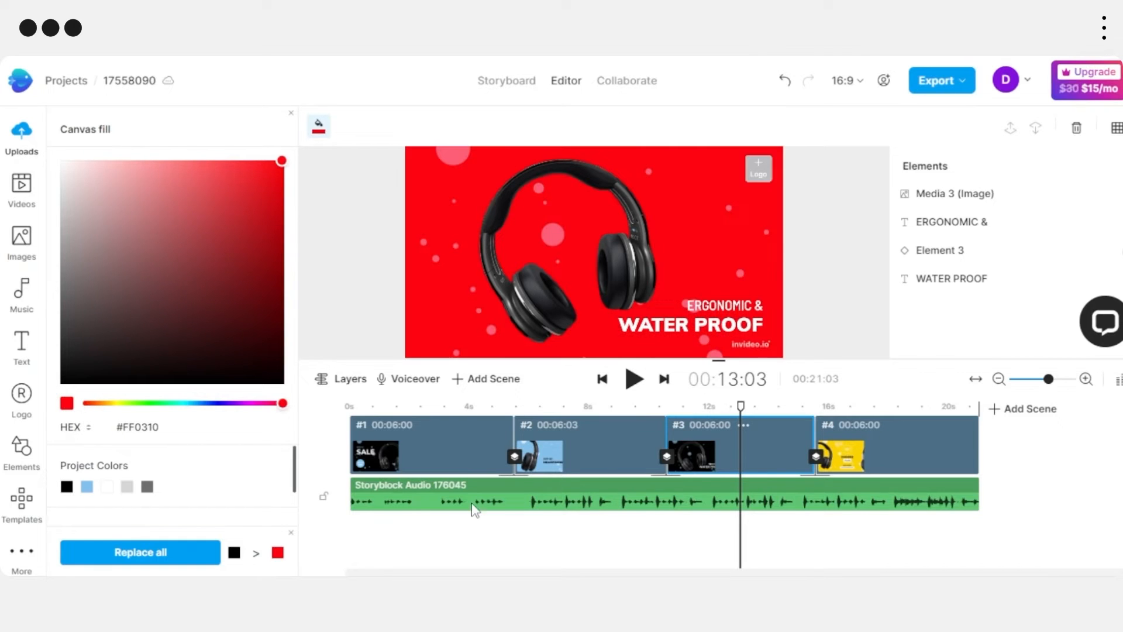
pyautogui.click(910, 453)
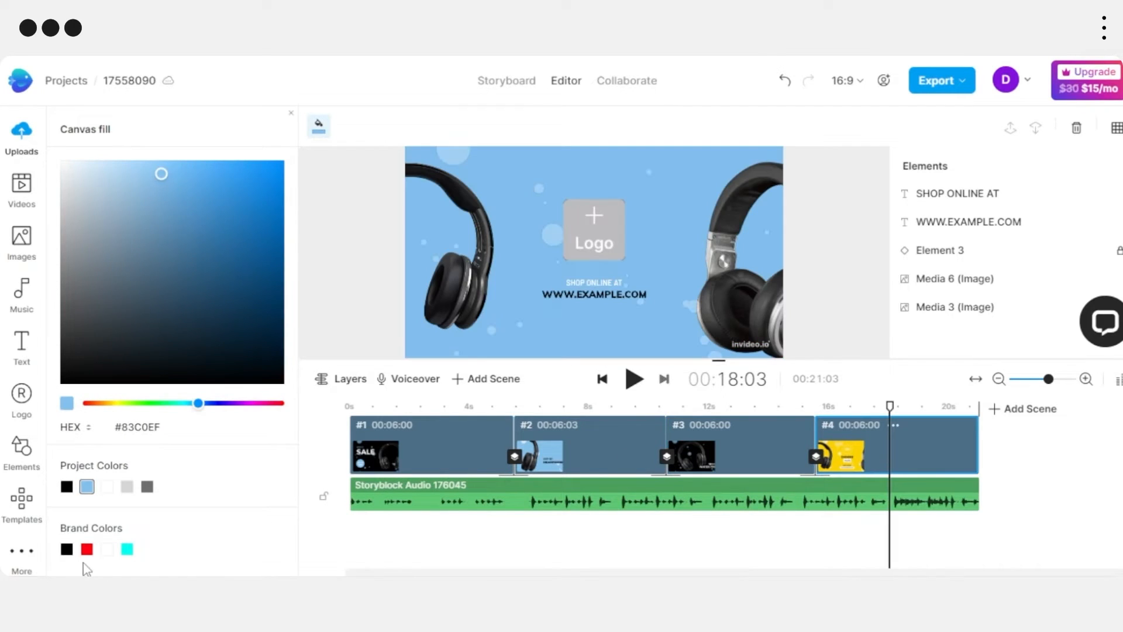
pyautogui.click(86, 551)
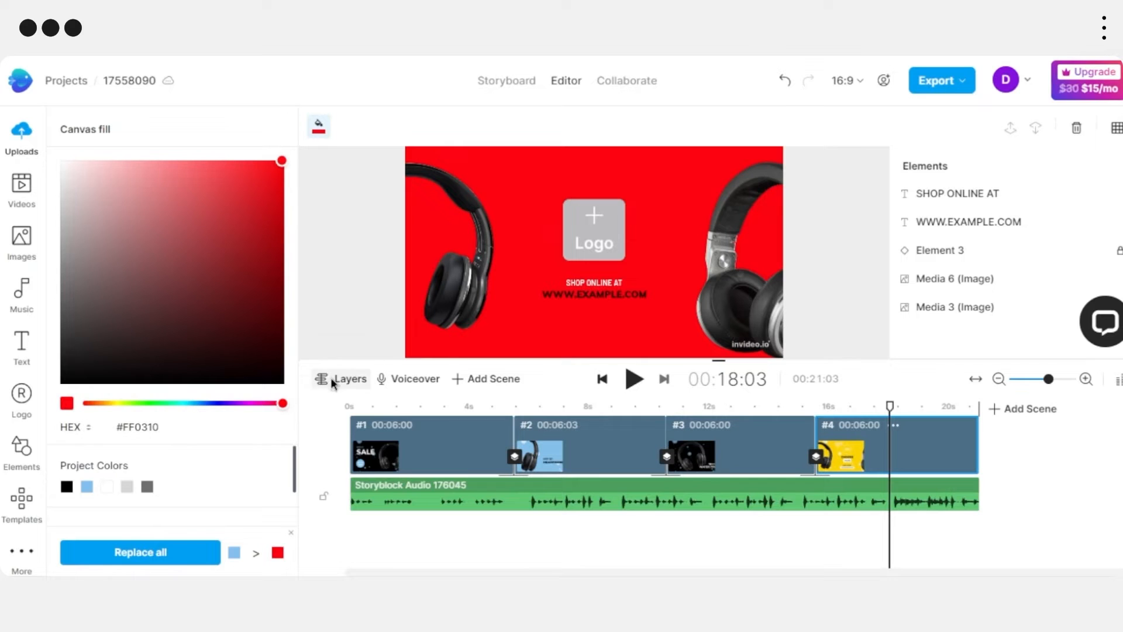
pyautogui.click(443, 450)
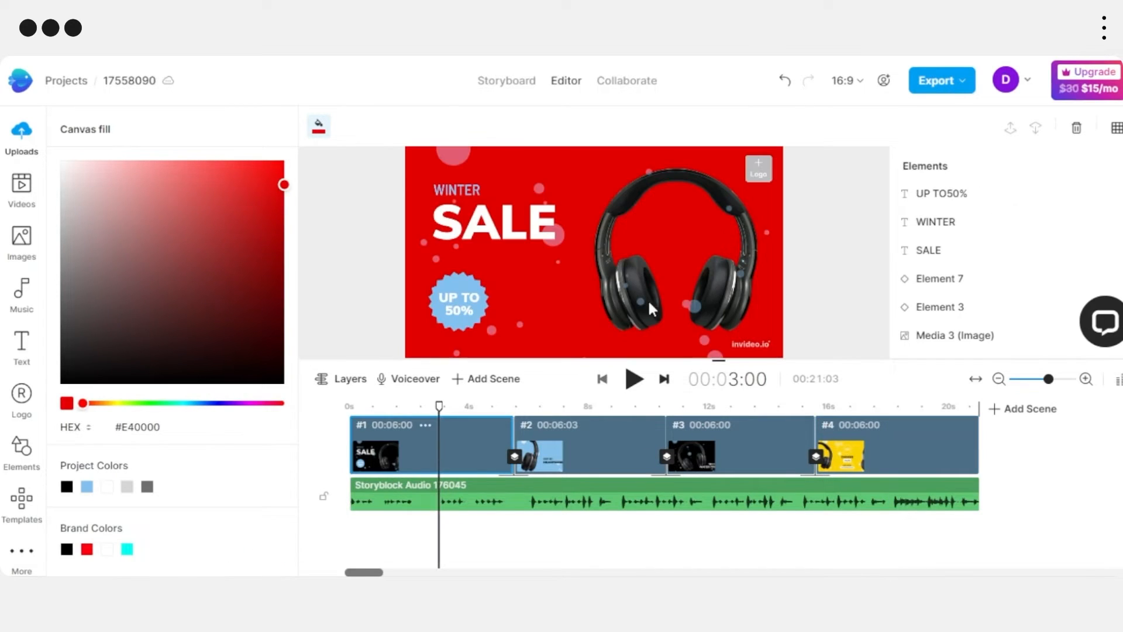
# Step: Remove the logo placeholder from all scenes, and delete scene 2, the XHIM-067 headphones scene
pyautogui.click(757, 174)
pyautogui.click(675, 368)
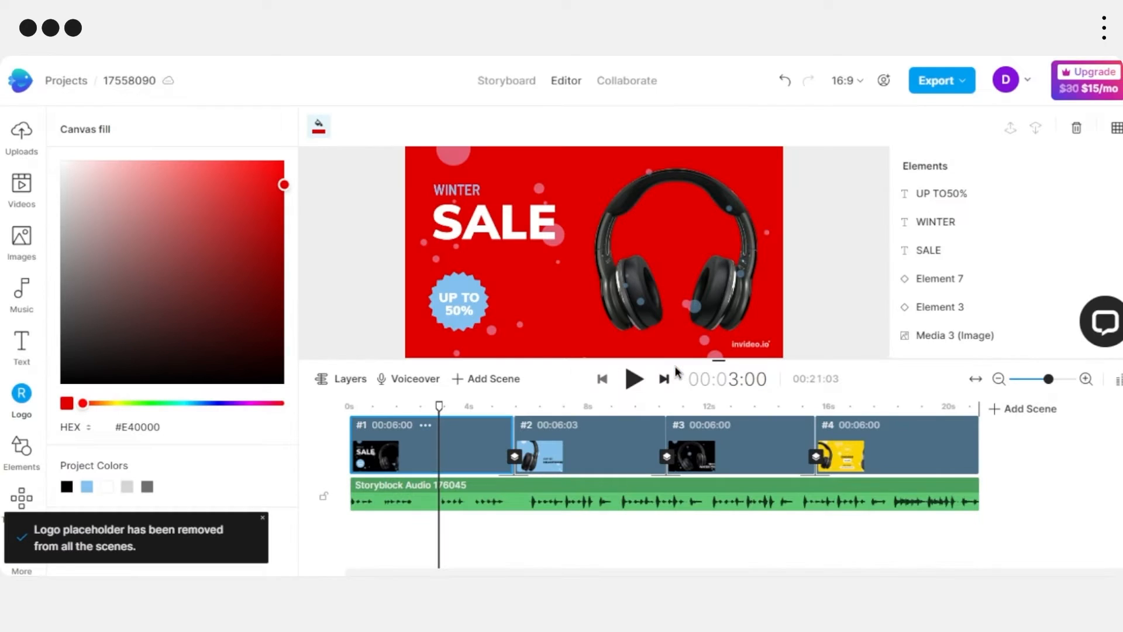
pyautogui.moveTo(439, 408); pyautogui.dragTo(621, 437)
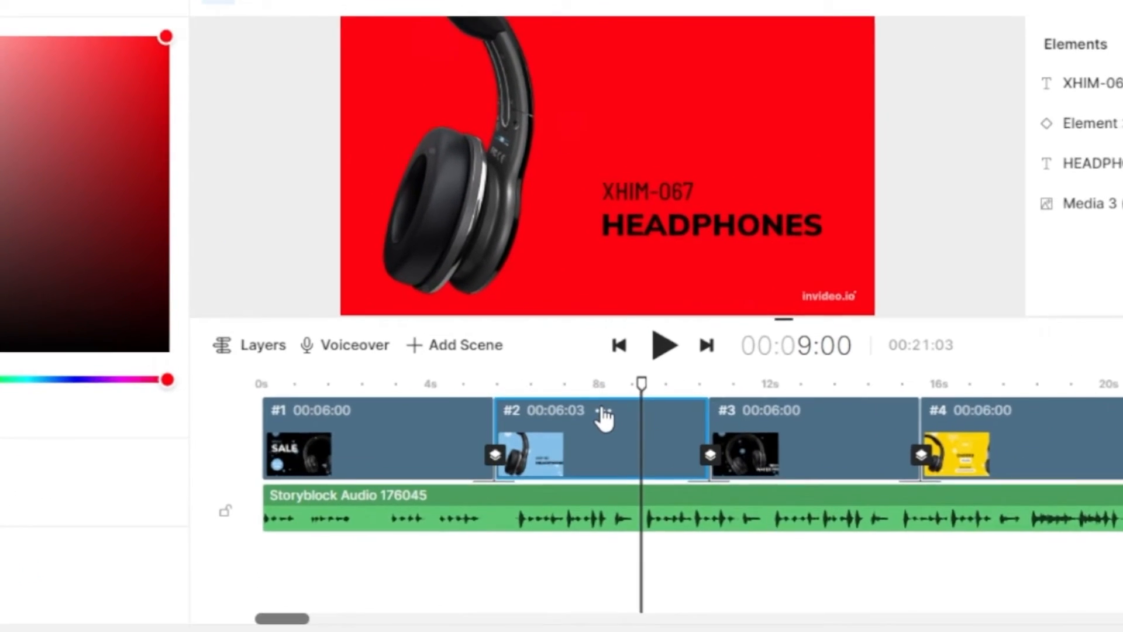
pyautogui.click(603, 412)
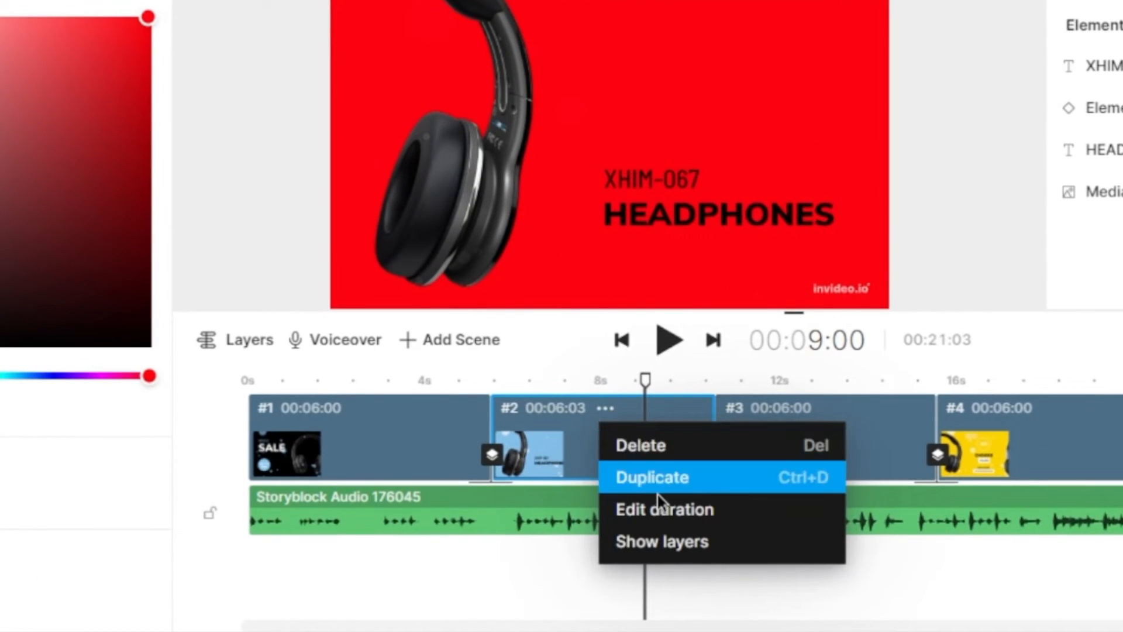
pyautogui.click(642, 446)
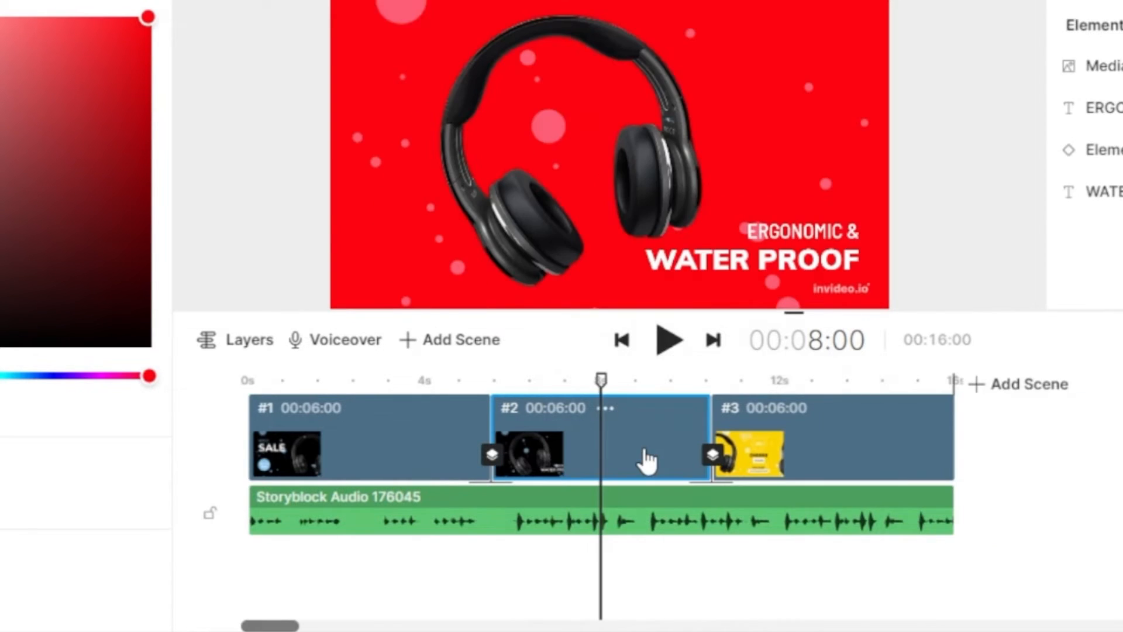
# Step: Return to the start of the first scene and place the uploaded electric-blue-flame phone case image on its canvas
pyautogui.moveTo(603, 380); pyautogui.dragTo(196, 406)
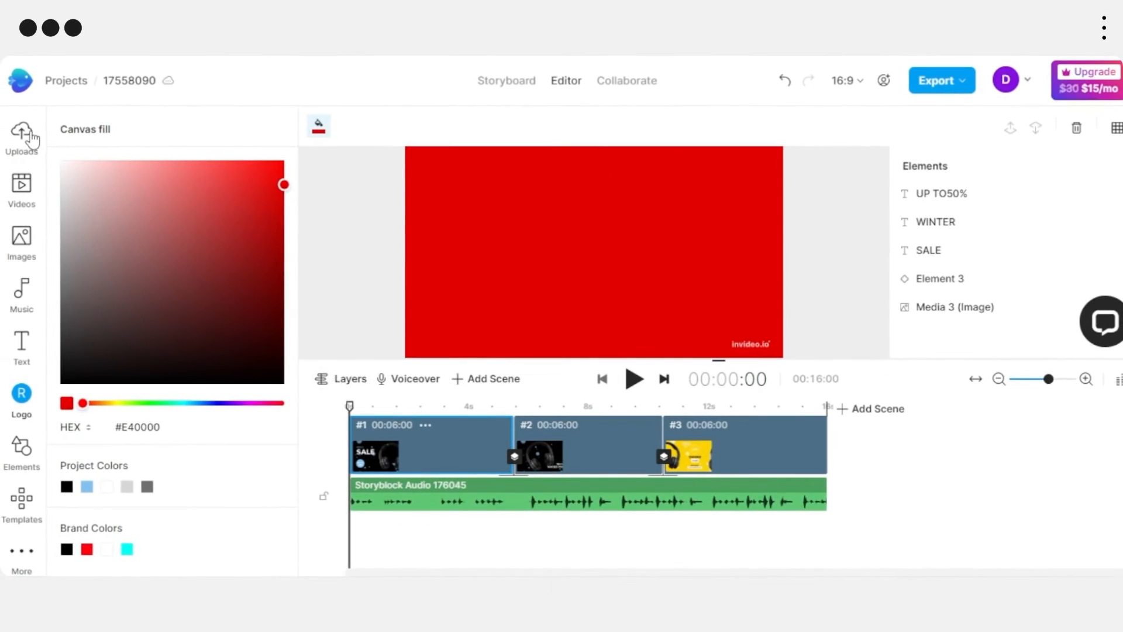
pyautogui.click(11, 130)
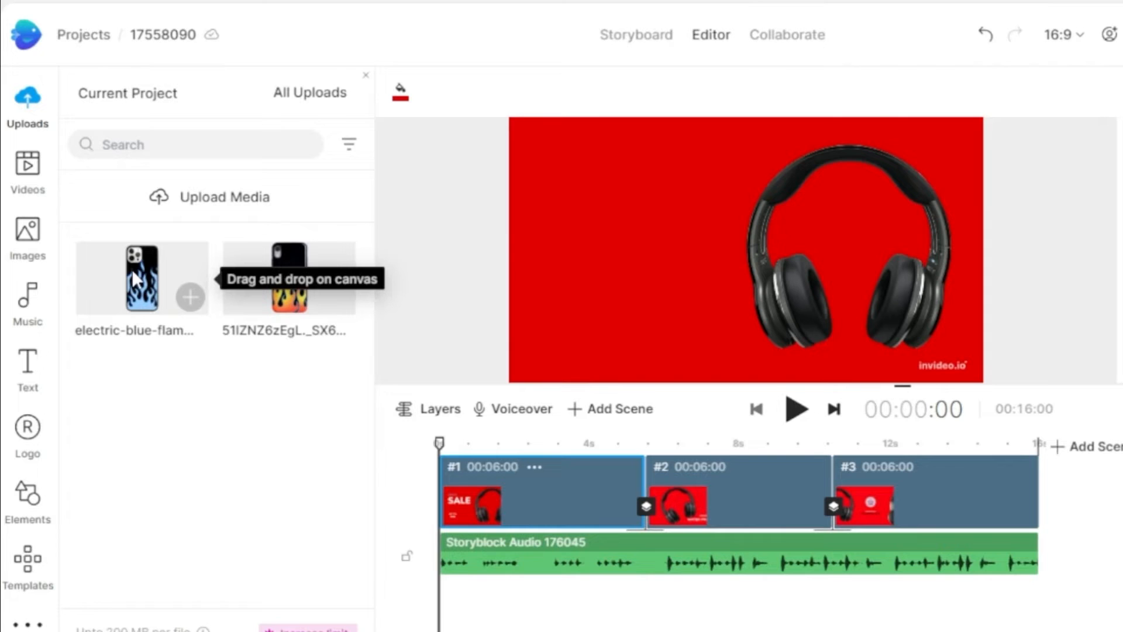
pyautogui.moveTo(132, 269); pyautogui.dragTo(756, 227)
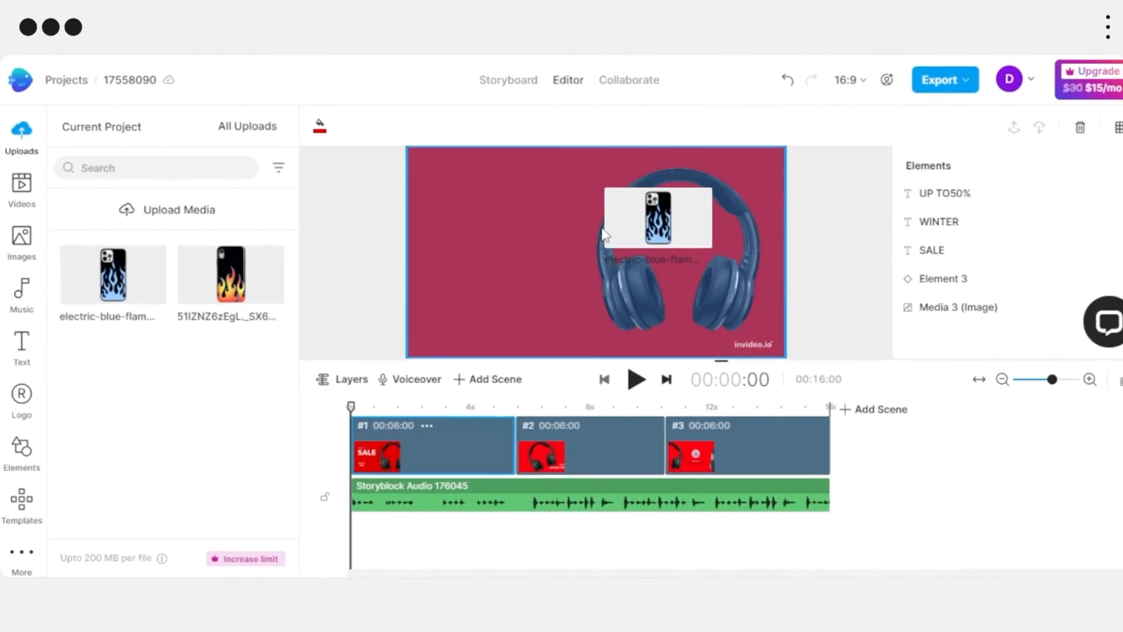
pyautogui.moveTo(605, 234); pyautogui.dragTo(637, 261)
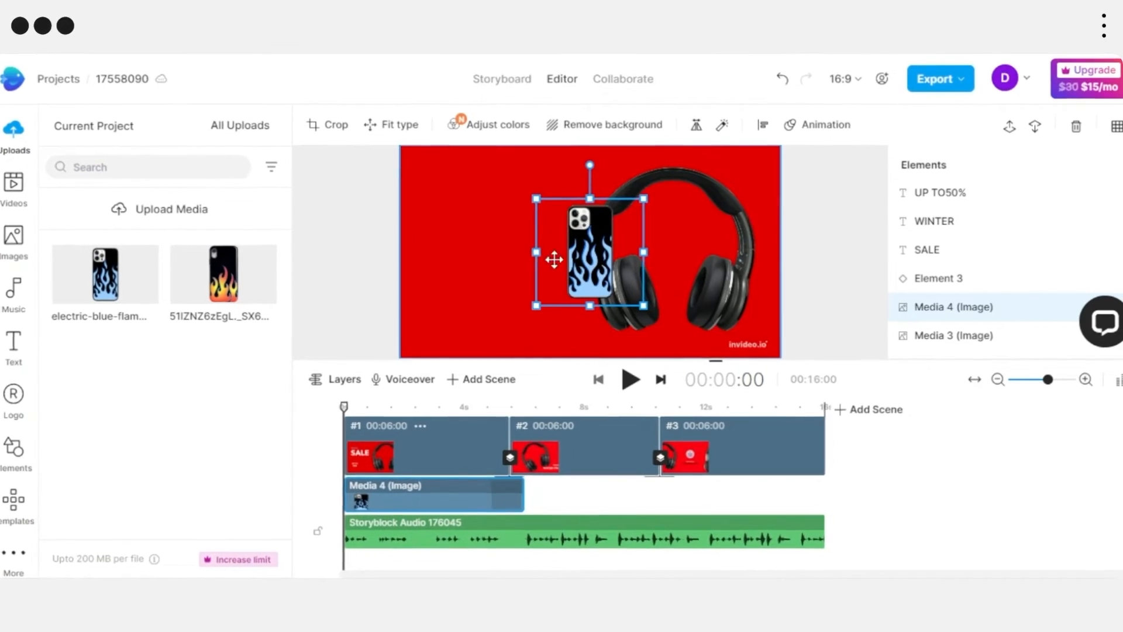
pyautogui.click(533, 259)
# Step: At 00:02:14, delete the headphones image from the first scene and enlarge the phone case in its place beside the text
pyautogui.click(279, 426)
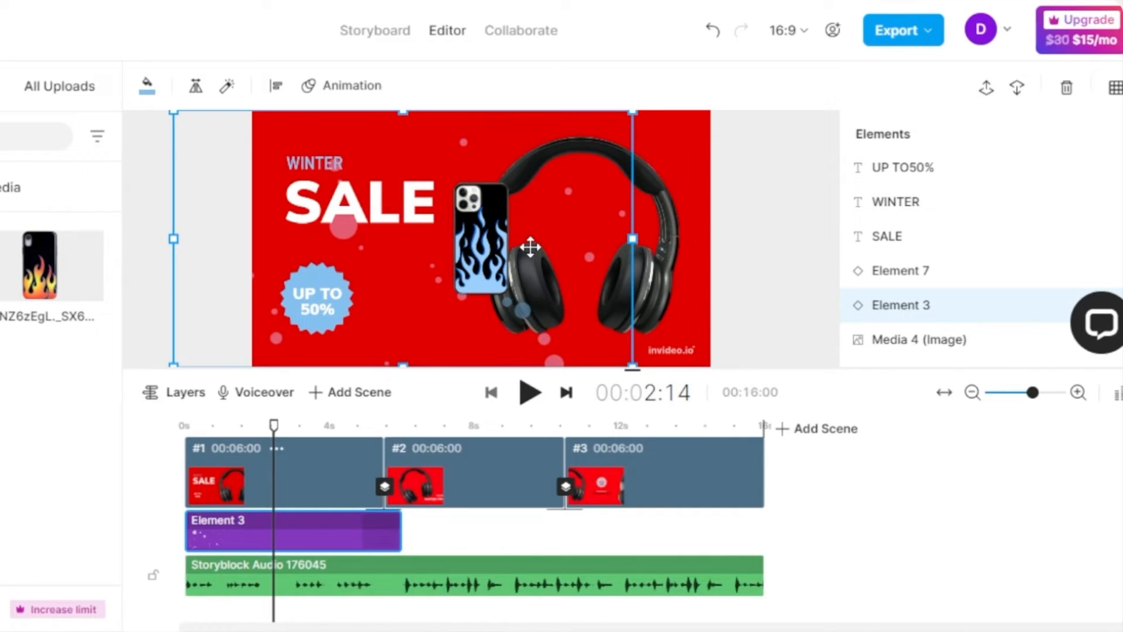
pyautogui.click(662, 259)
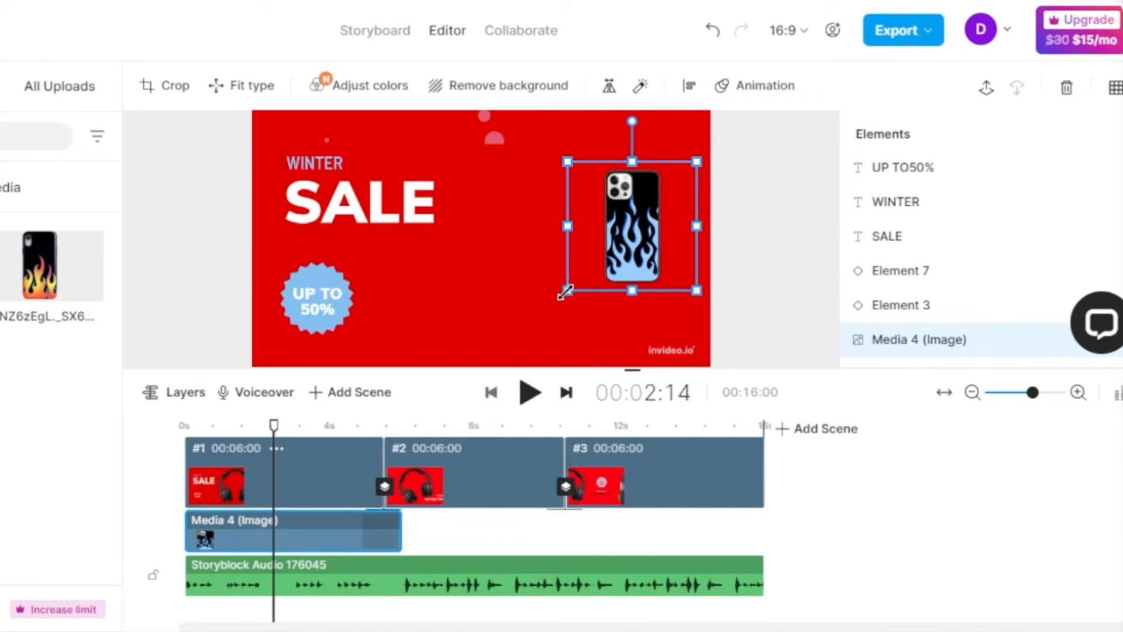
pyautogui.moveTo(566, 292); pyautogui.dragTo(507, 379)
pyautogui.moveTo(582, 265); pyautogui.dragTo(595, 197)
pyautogui.moveTo(509, 298); pyautogui.dragTo(479, 346)
pyautogui.moveTo(567, 284); pyautogui.dragTo(598, 278)
pyautogui.click(755, 284)
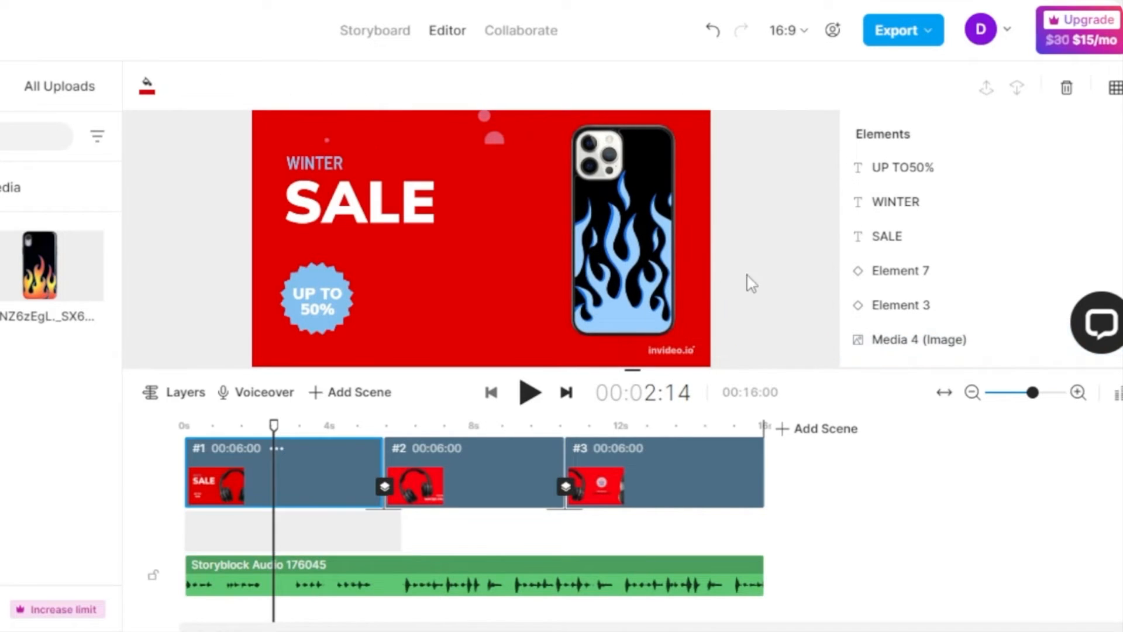
# Step: Set the phone case image's In animation to Slide from down
pyautogui.click(644, 279)
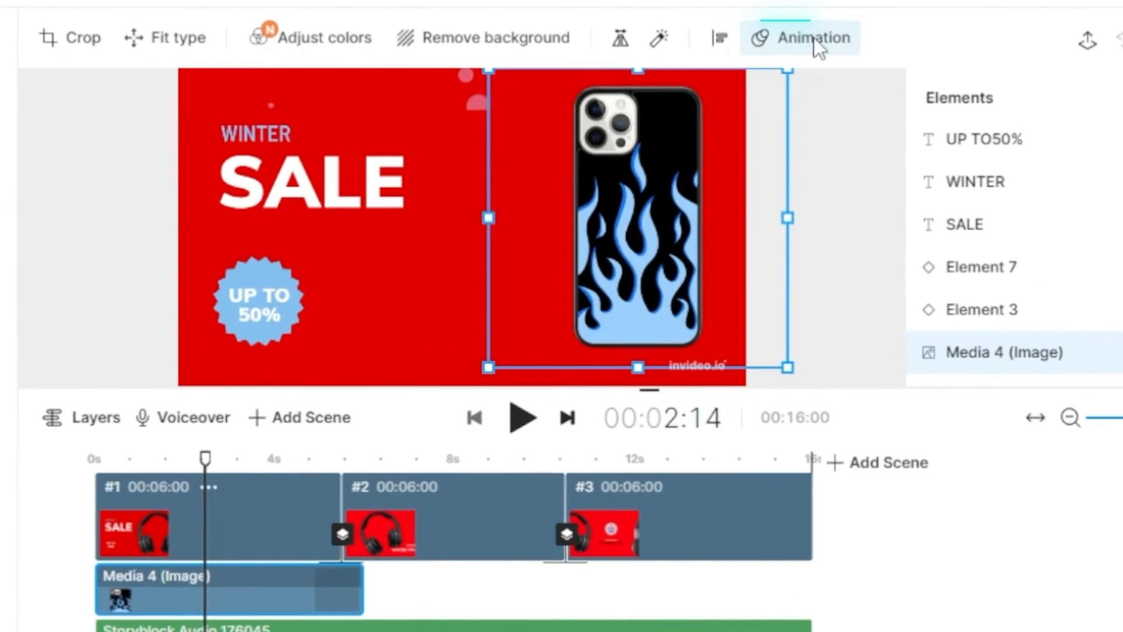
pyautogui.click(777, 77)
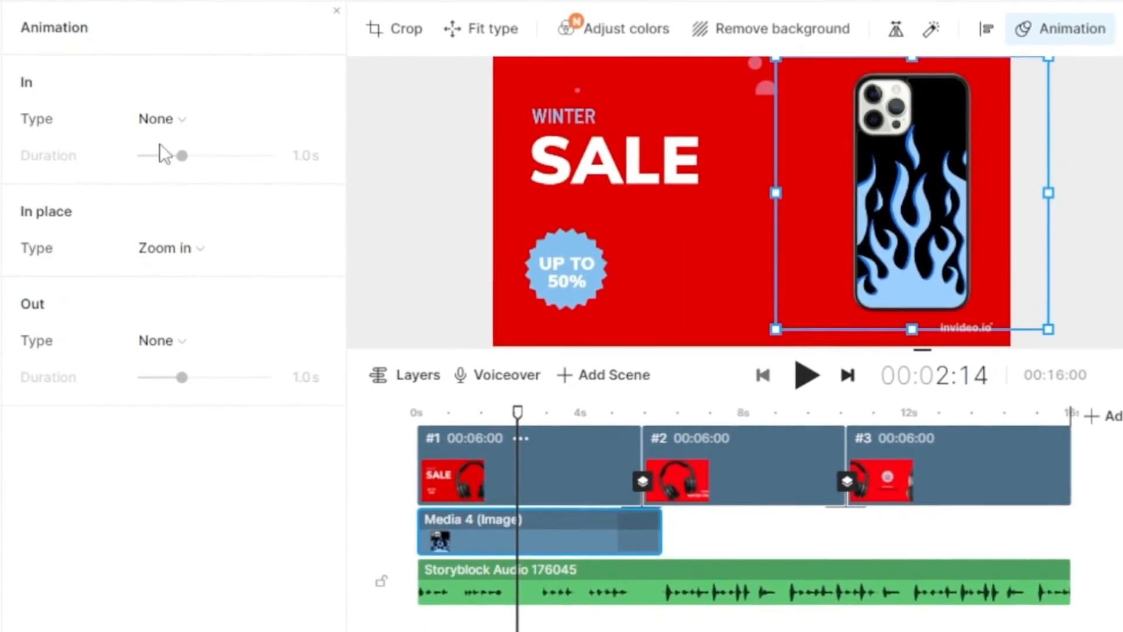
pyautogui.click(178, 121)
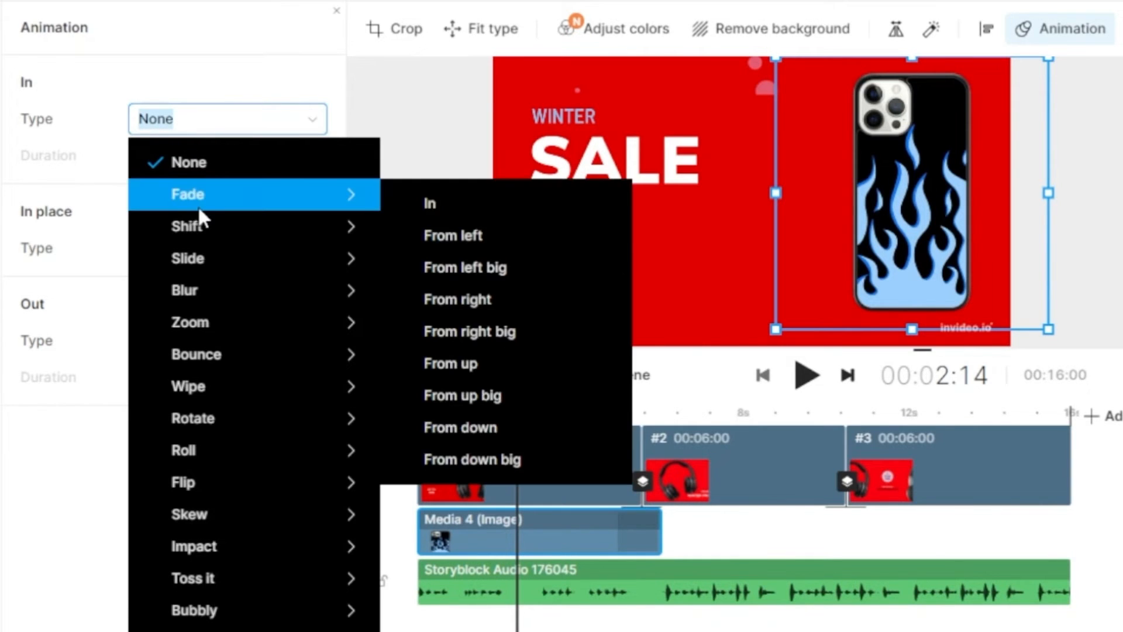
pyautogui.moveTo(193, 223)
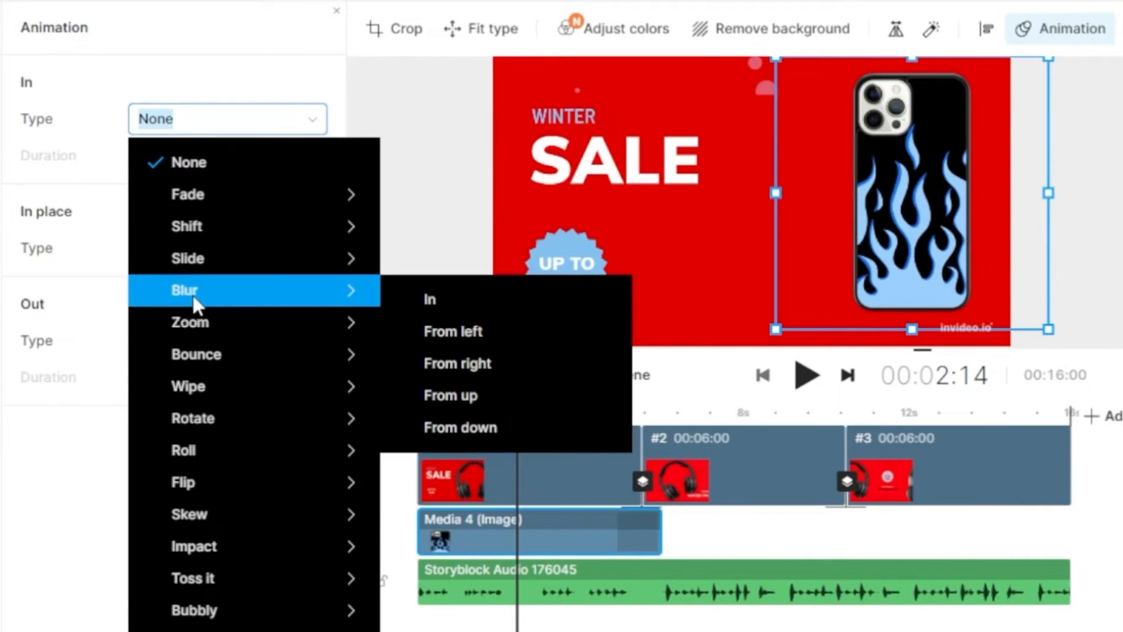
pyautogui.moveTo(198, 363)
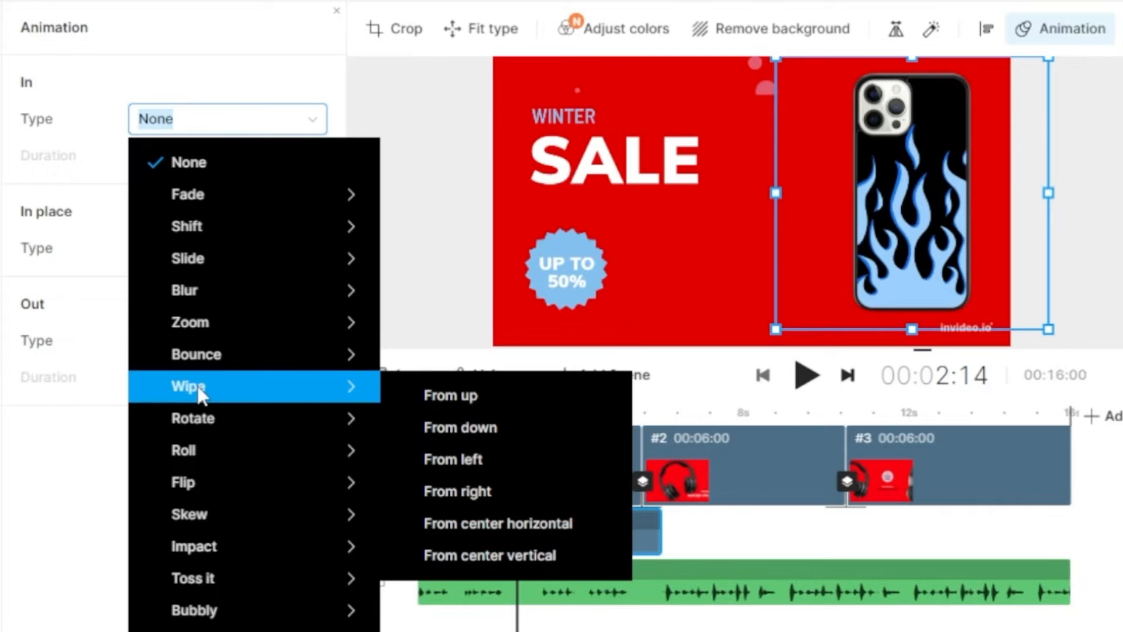
pyautogui.moveTo(204, 534)
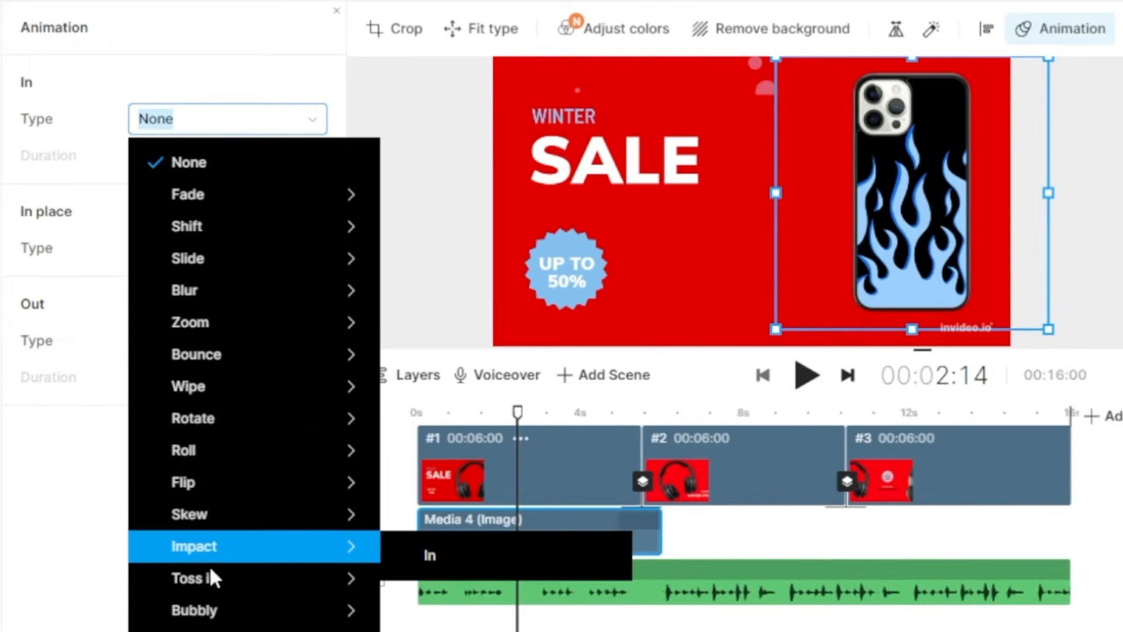
pyautogui.moveTo(231, 182)
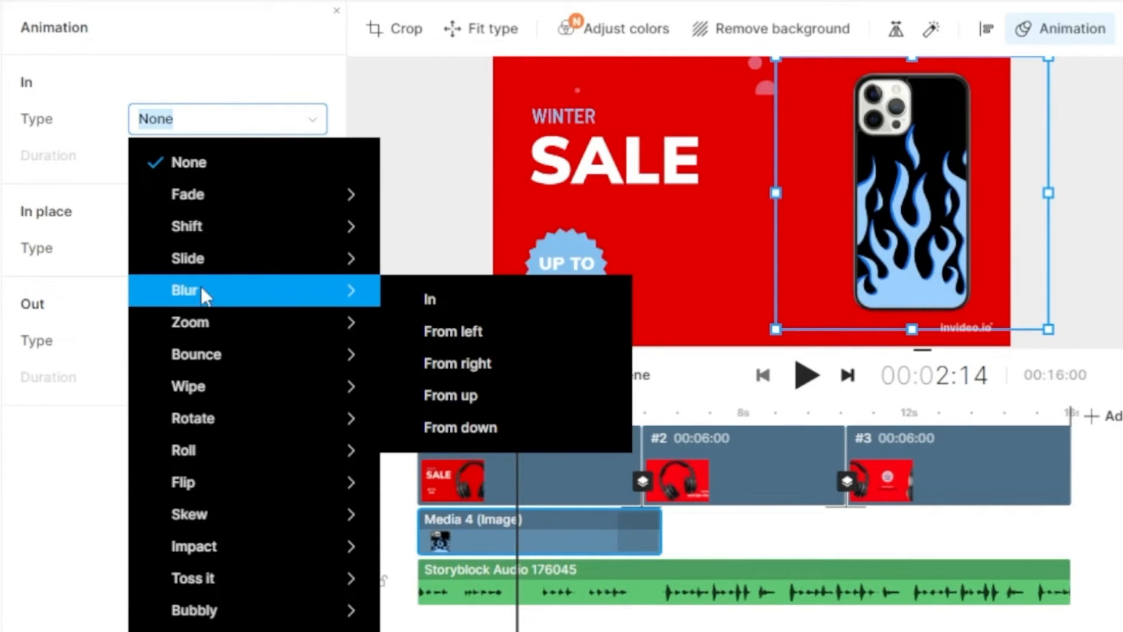
pyautogui.moveTo(199, 266)
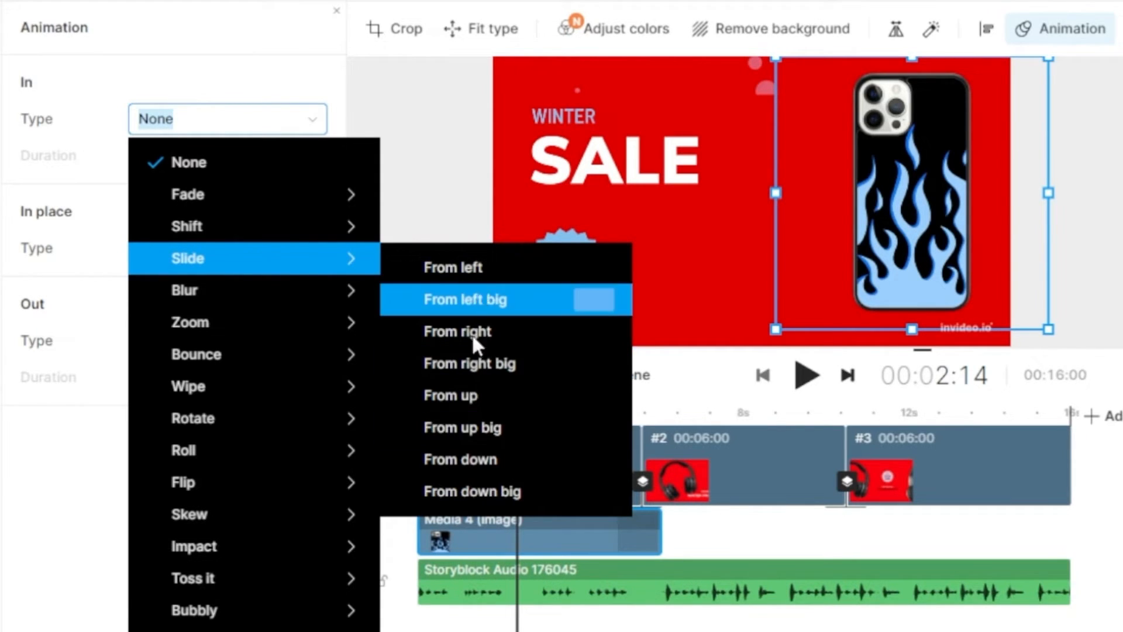
pyautogui.click(482, 468)
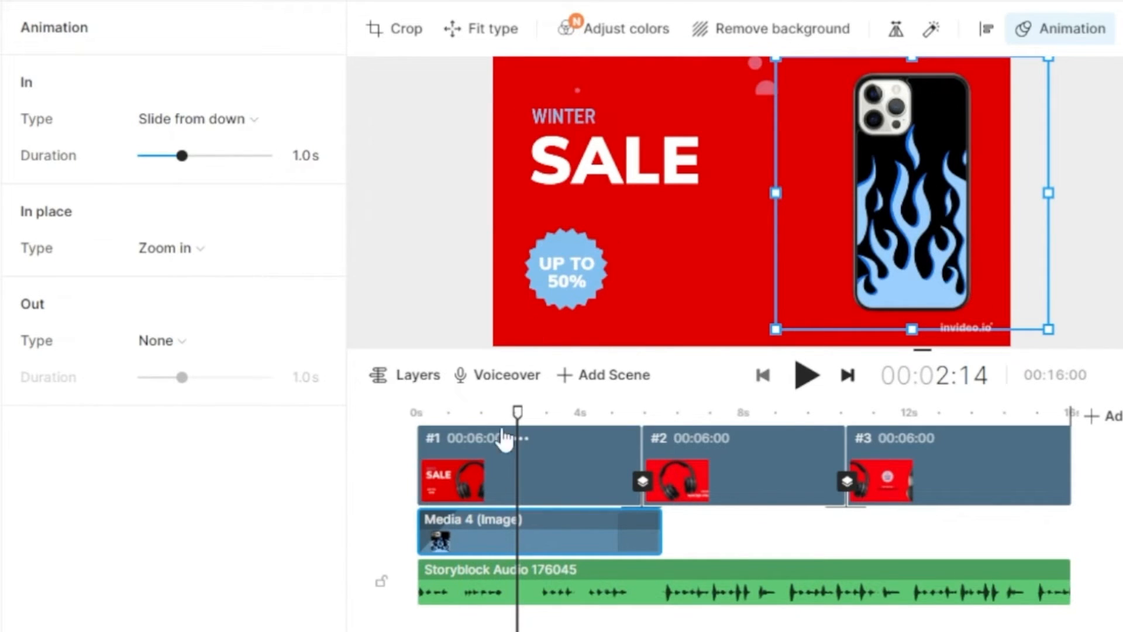
# Step: Move the playhead to 00:01:14 and shift the phone case slightly left, centring it vertically on the canvas
pyautogui.click(416, 416)
pyautogui.moveTo(414, 416); pyautogui.dragTo(476, 423)
pyautogui.moveTo(916, 202); pyautogui.dragTo(901, 202)
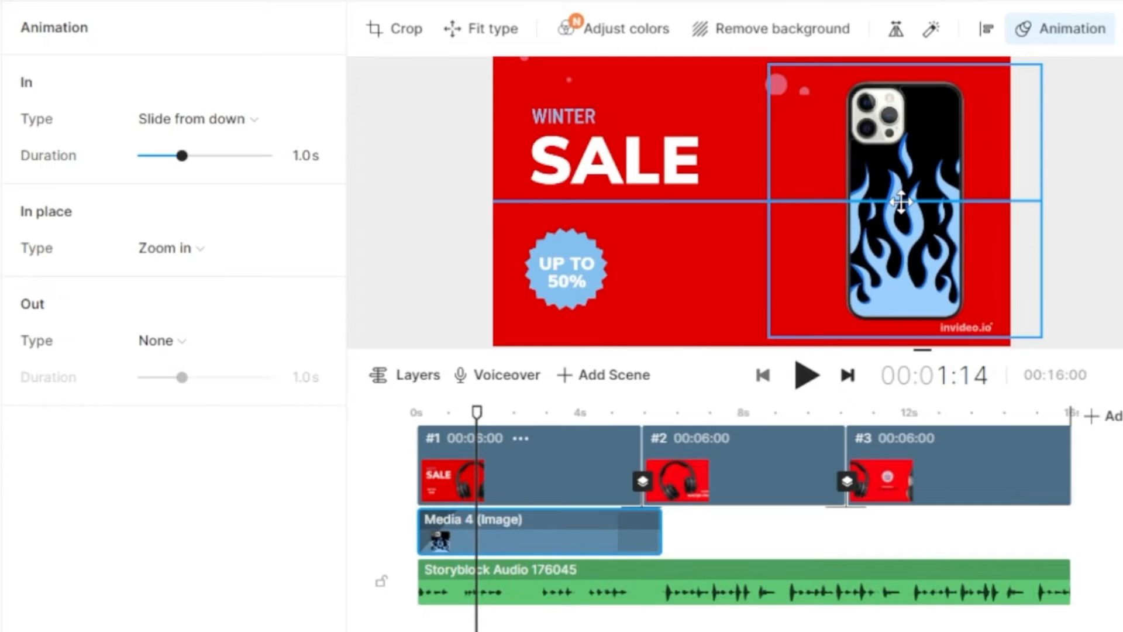
# Step: Replace the first scene's SALE headline with NEW and enlarge its text box
pyautogui.click(639, 149)
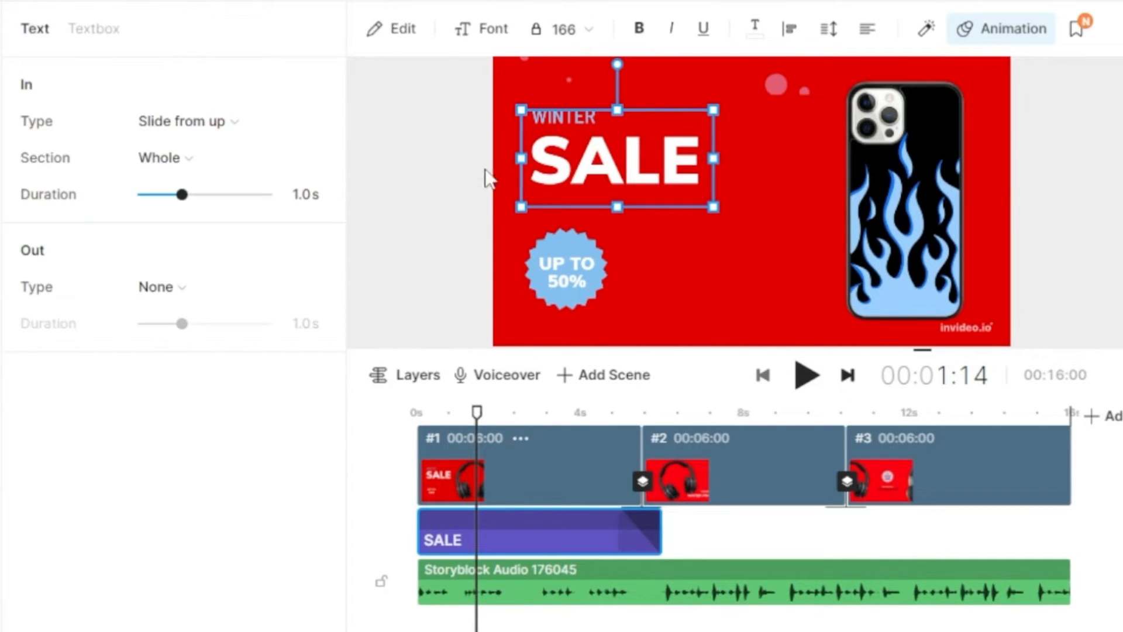
pyautogui.click(391, 33)
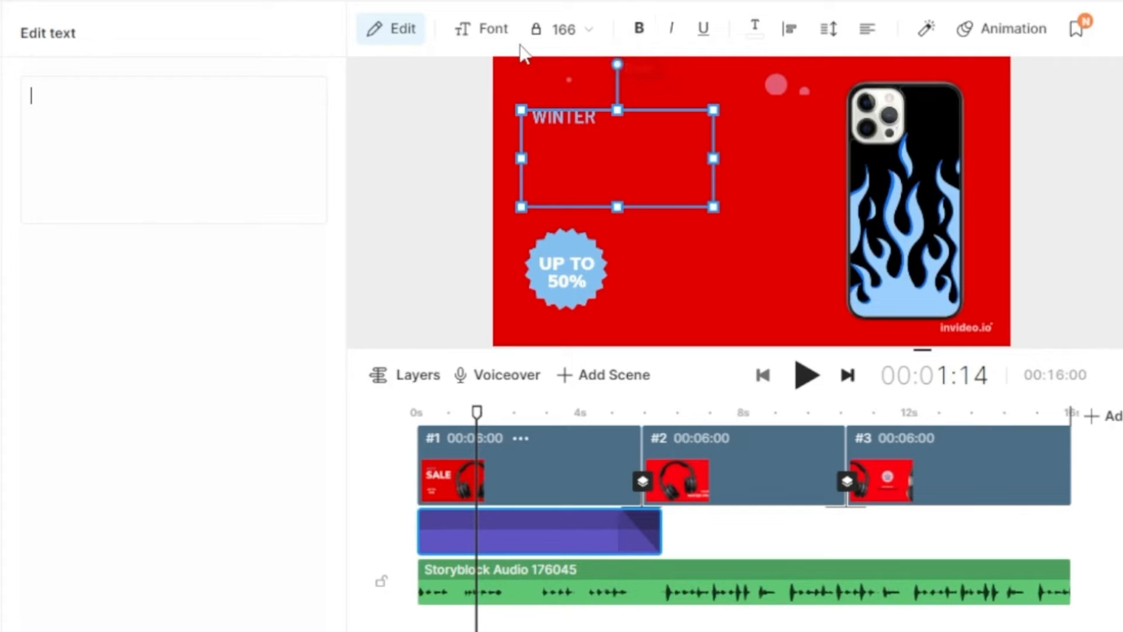
pyautogui.write('NEW')
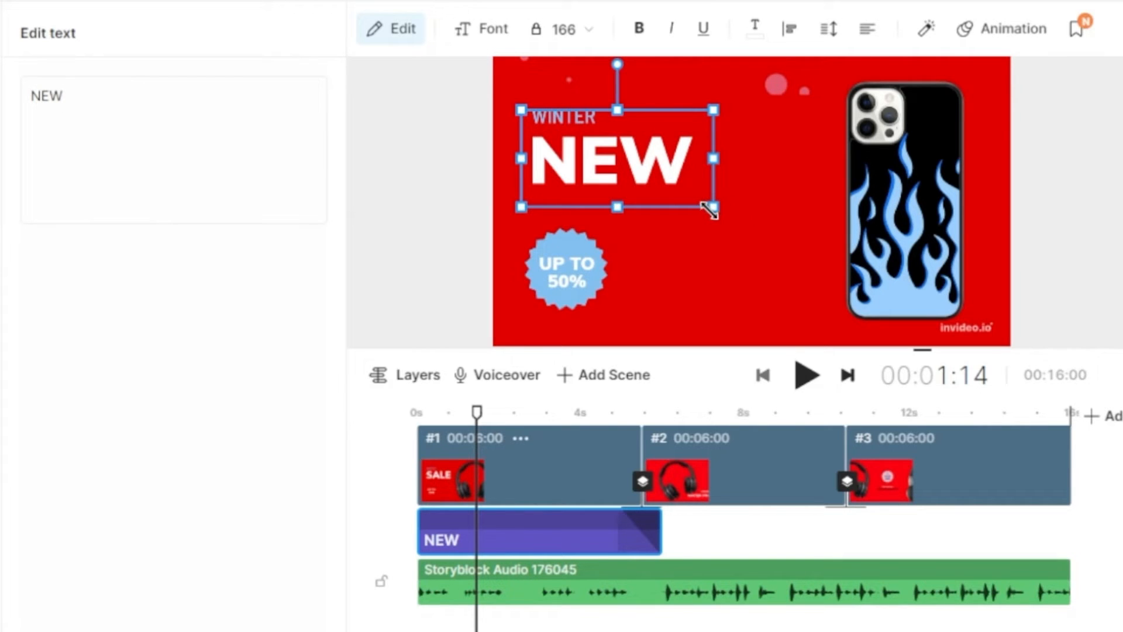
pyautogui.moveTo(713, 208); pyautogui.dragTo(753, 221)
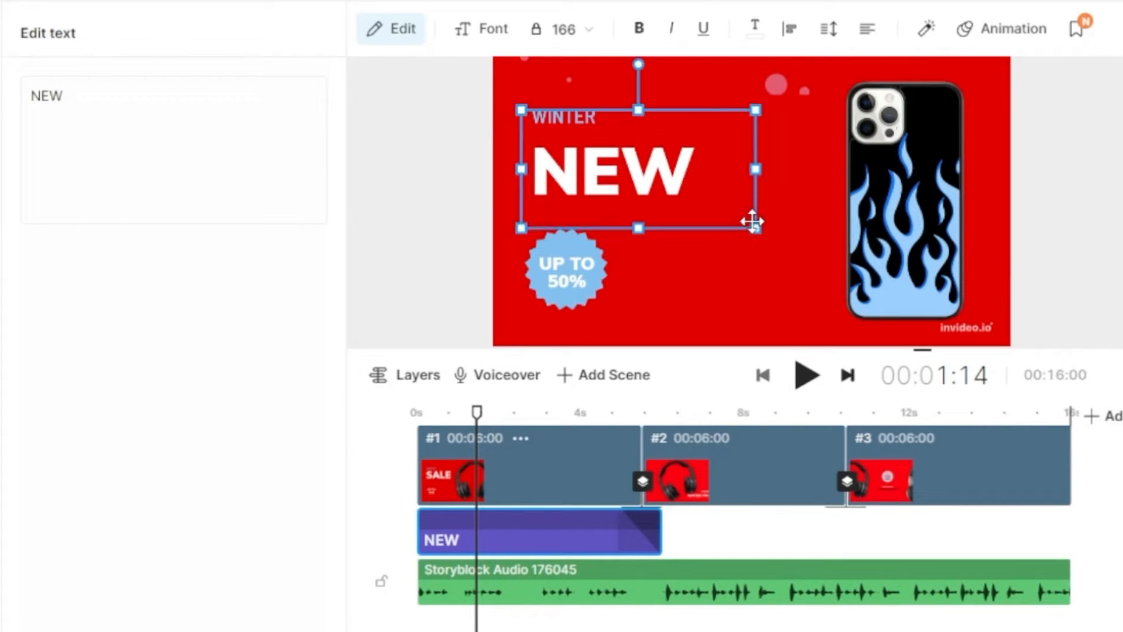
pyautogui.click(713, 266)
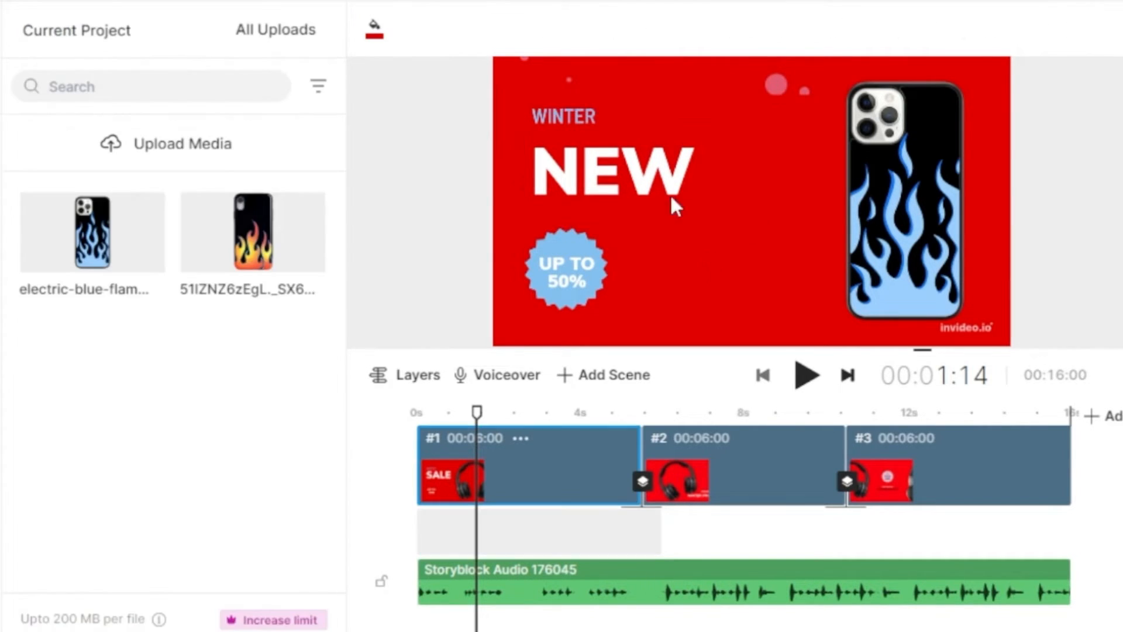
# Step: Delete the WINTER text above the NEW headline
pyautogui.click(571, 115)
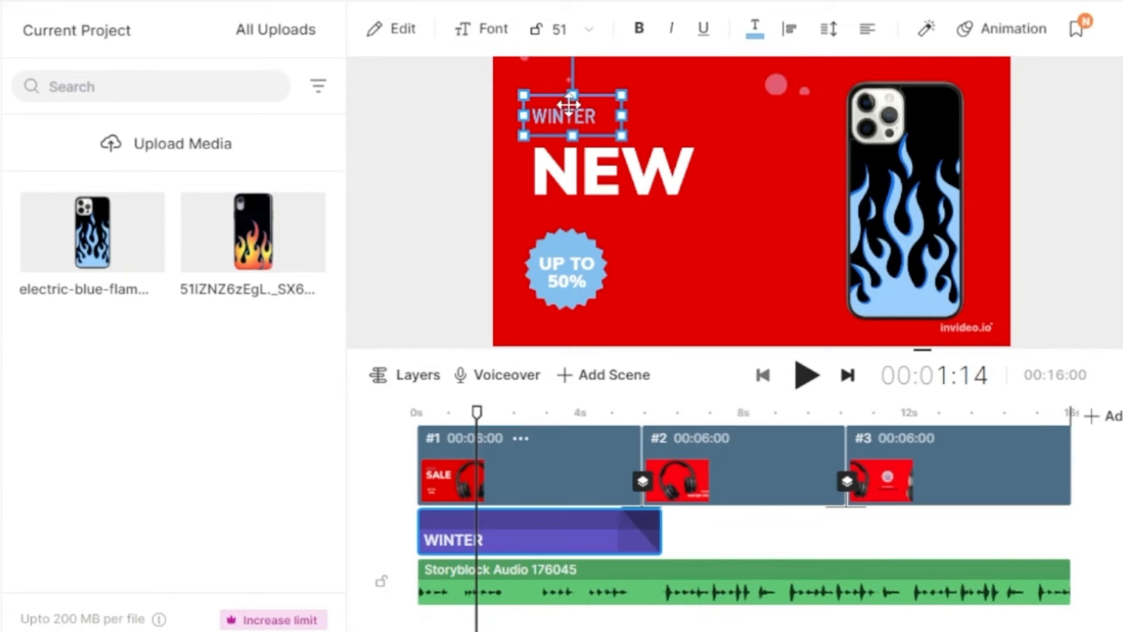
pyautogui.click(547, 120)
pyautogui.press('Delete')
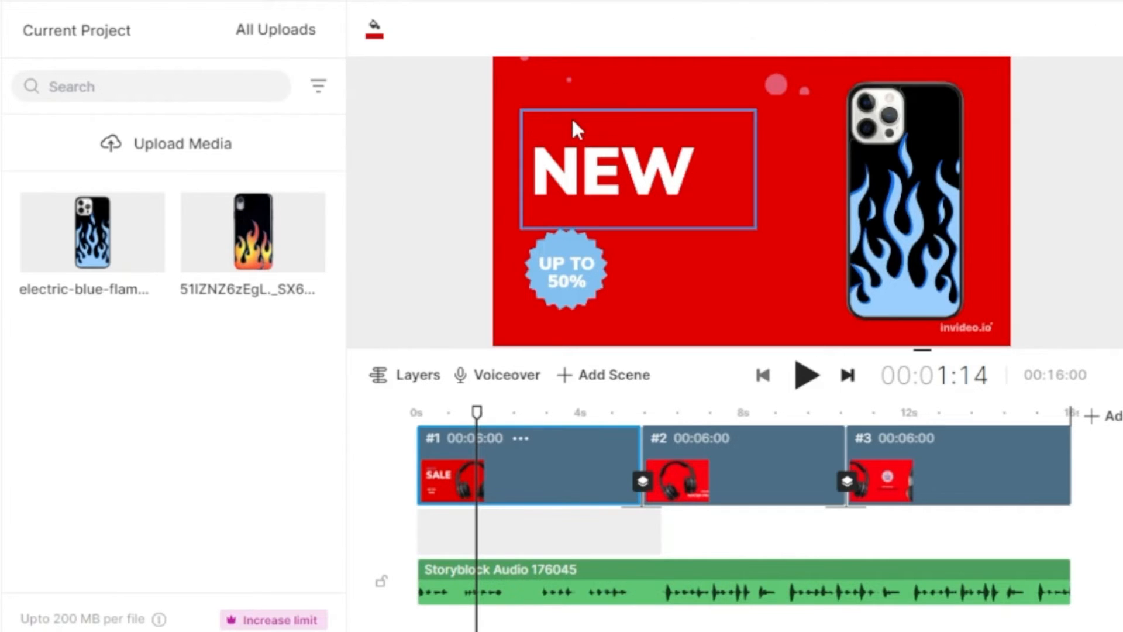
# Step: Replace the blue badge's text with STARTS and FROM $29 on two lines
pyautogui.click(553, 281)
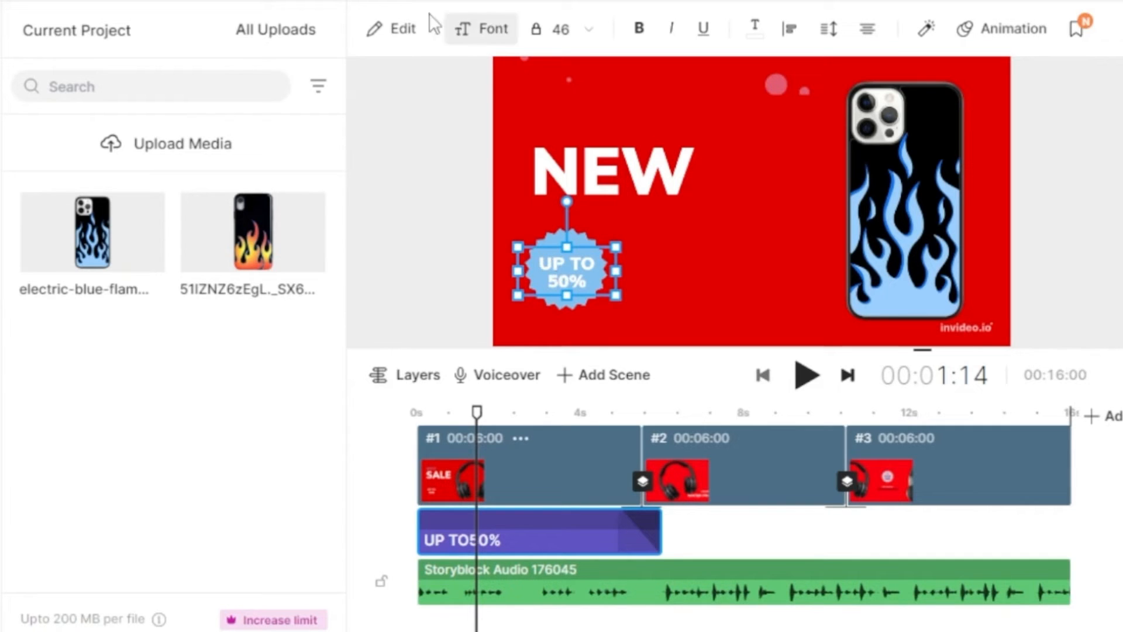
pyautogui.click(389, 30)
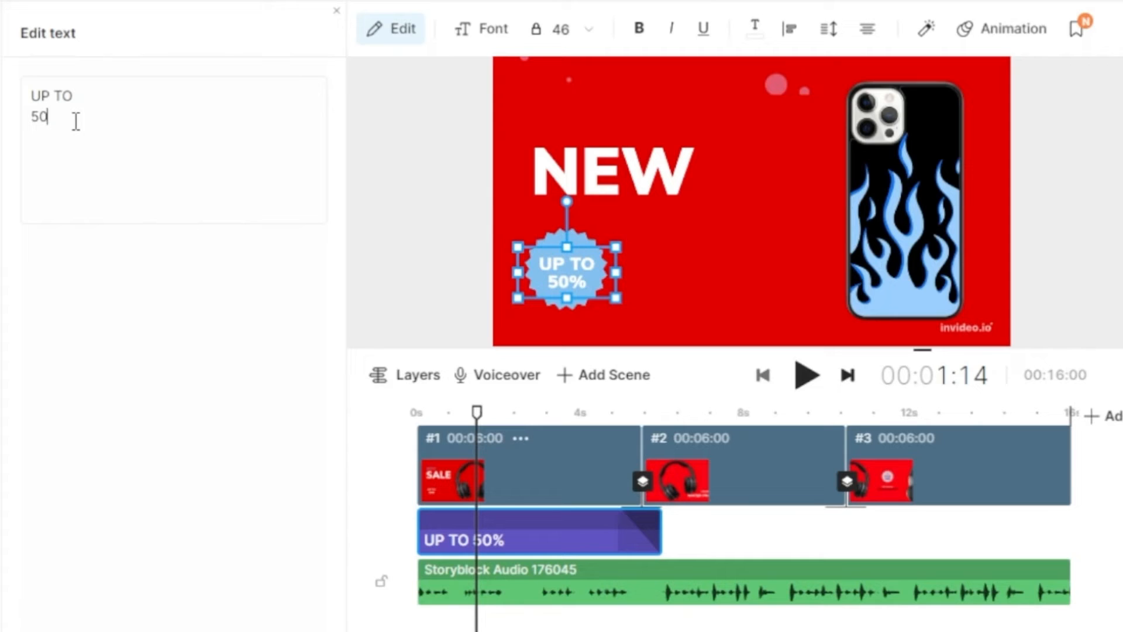
pyautogui.press('BackSpace')
pyautogui.press('BackSpace')
pyautogui.press('BackSpace')
pyautogui.press('BackSpace')
pyautogui.press('BackSpace')
pyautogui.press('BackSpace')
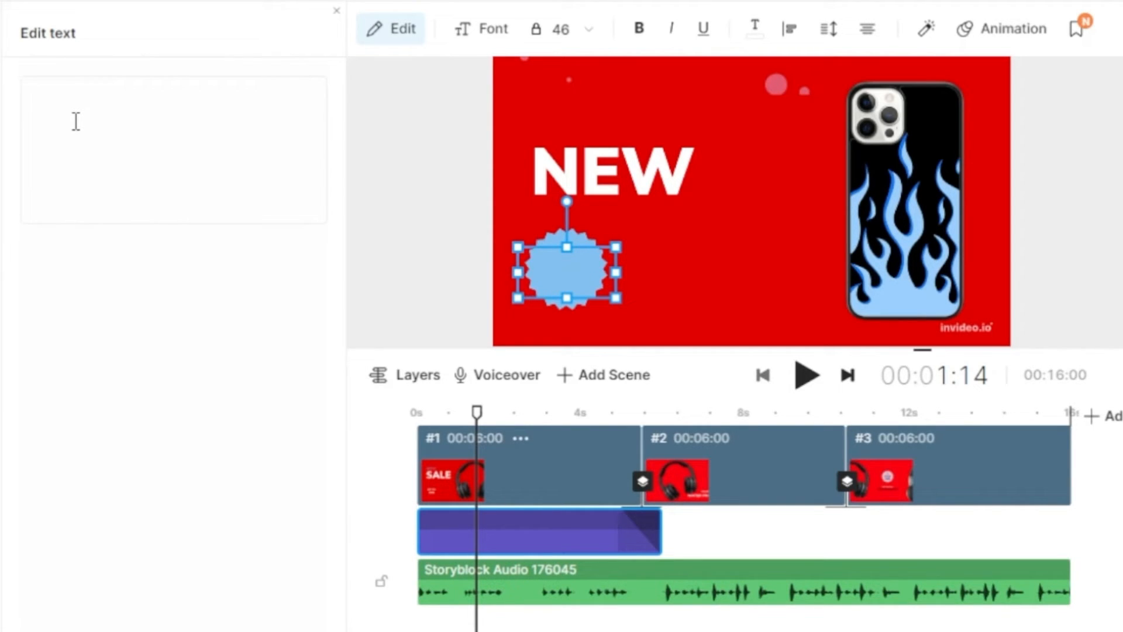
pyautogui.write('STARTS')
pyautogui.press('Return')
pyautogui.write('FROM $29')
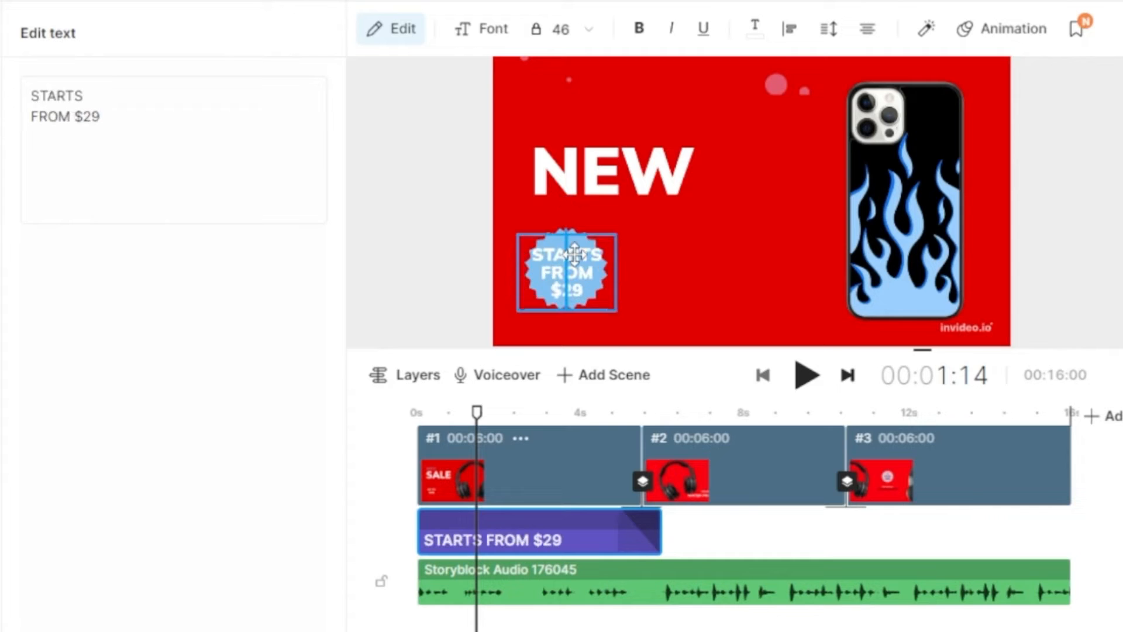
# Step: Narrow the badge's text box and enlarge the blue badge behind it
pyautogui.click(575, 256)
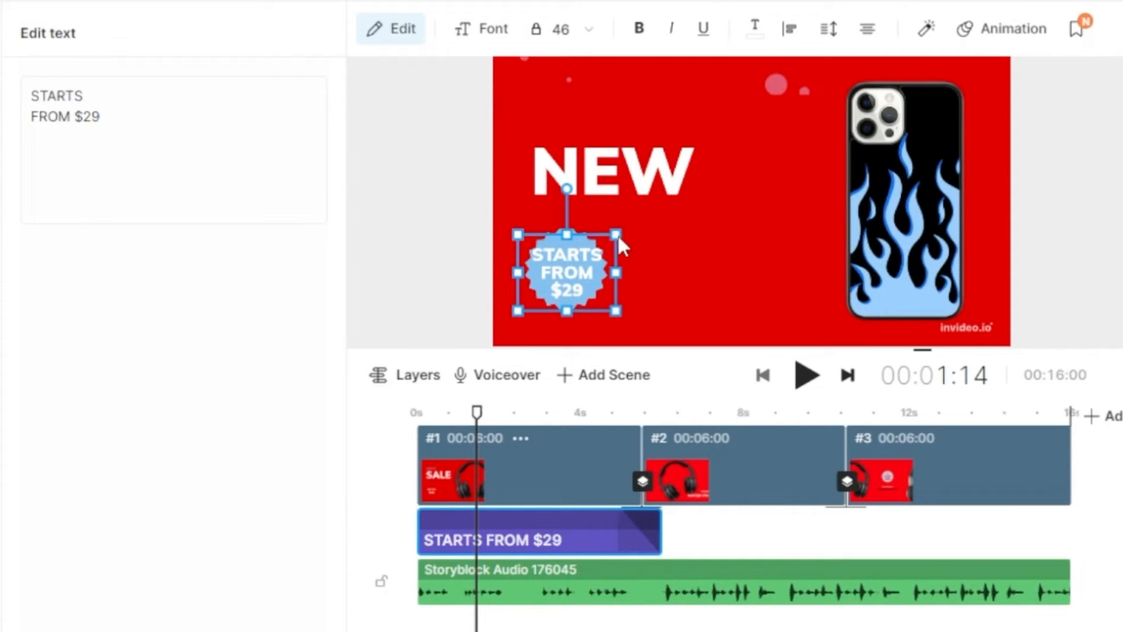
pyautogui.moveTo(613, 234); pyautogui.dragTo(588, 254)
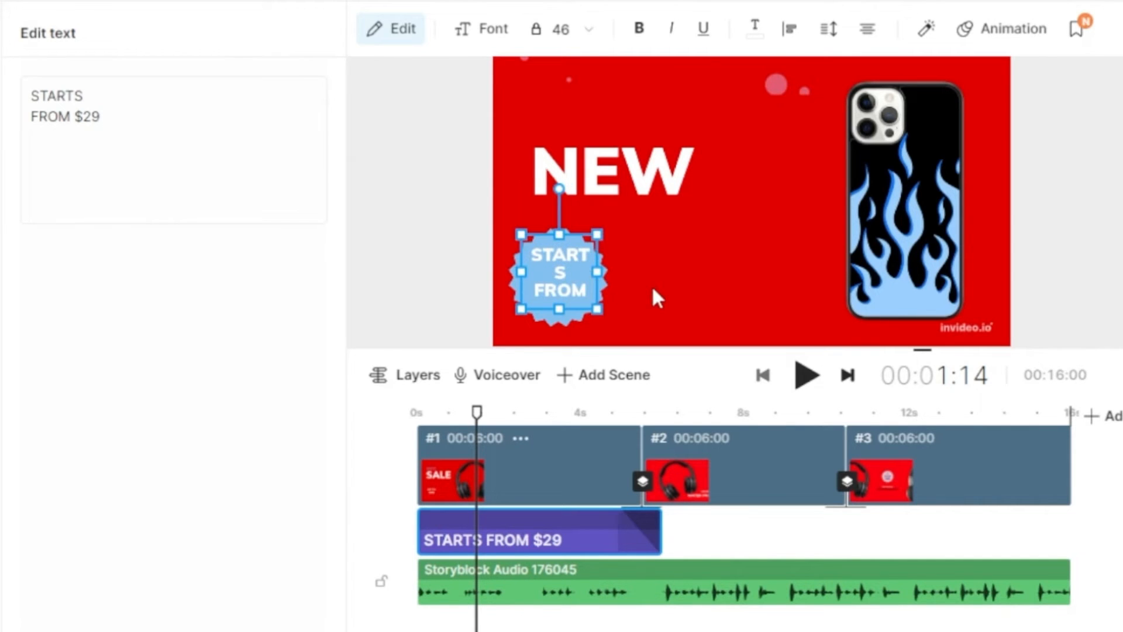
pyautogui.click(651, 285)
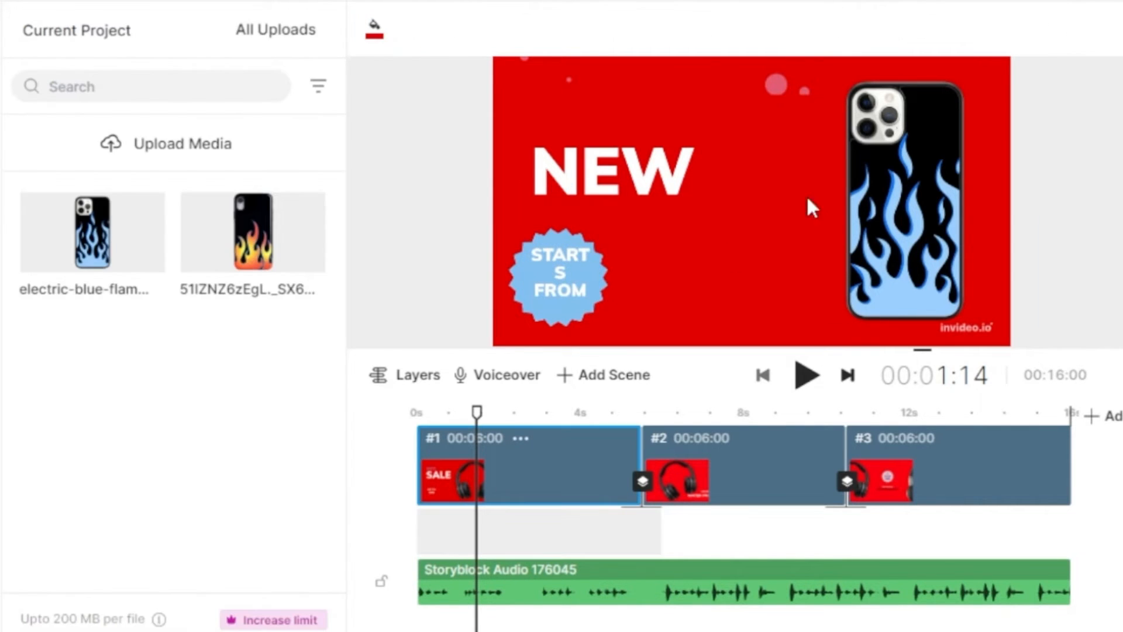
# Step: Move the bubble overlay down over the first scene and nudge the NEW headline slightly to the left
pyautogui.click(840, 220)
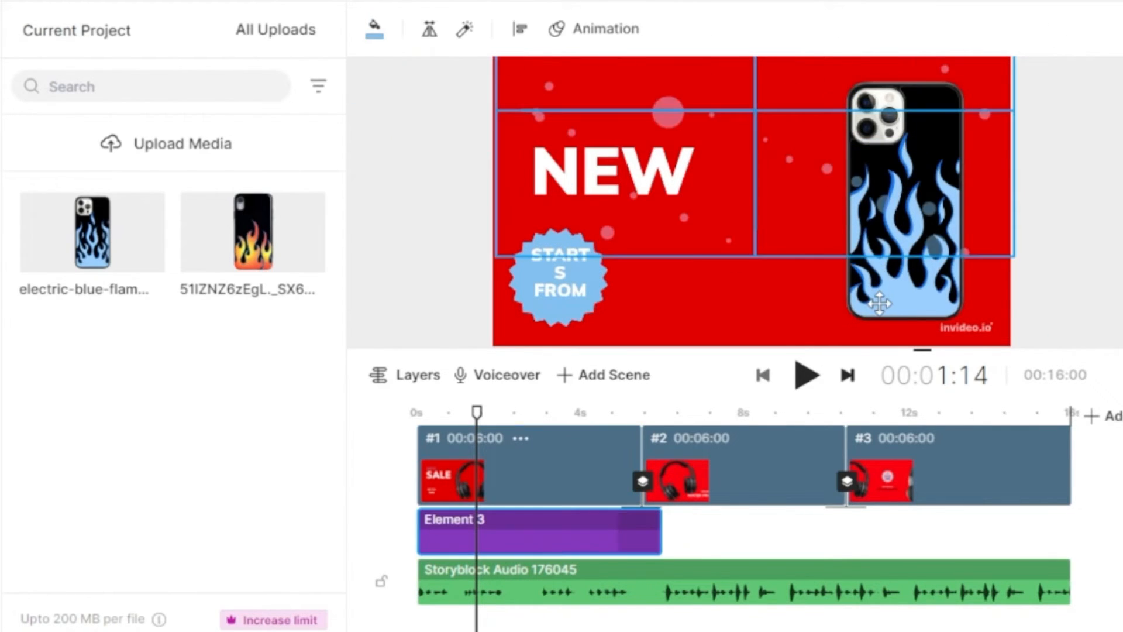
pyautogui.moveTo(751, 246); pyautogui.dragTo(738, 294)
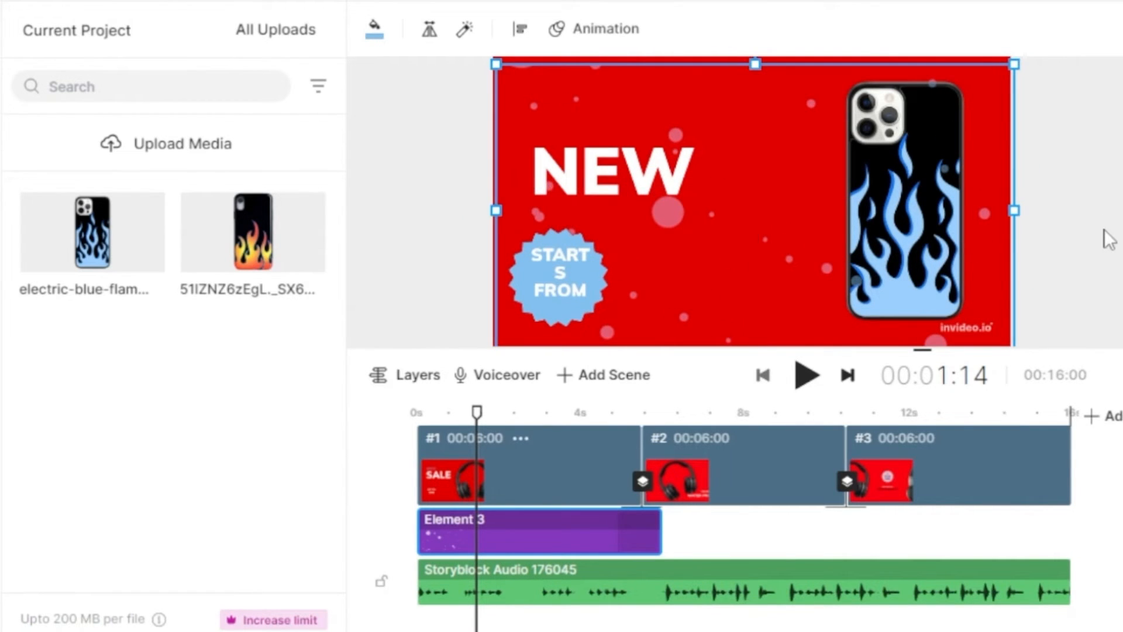
pyautogui.click(1110, 239)
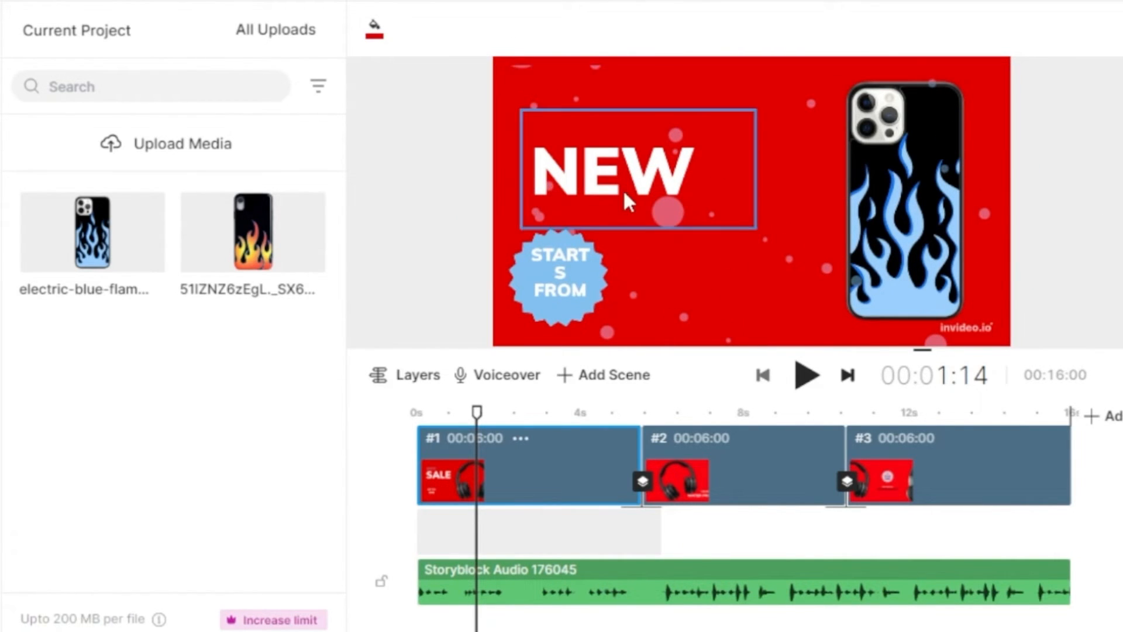
pyautogui.moveTo(623, 189)
pyautogui.mouseDown()
pyautogui.moveTo(626, 173)
pyautogui.moveTo(619, 201)
pyautogui.mouseUp()
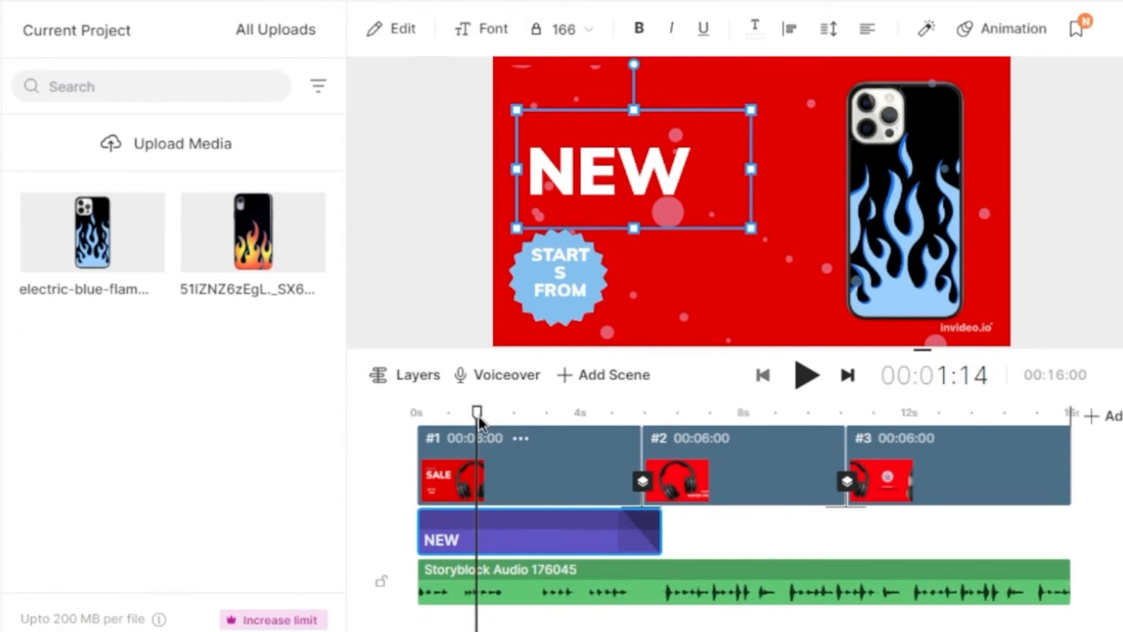
# Step: Preview the first scene from its start to check the headline, badge and phone case animations
pyautogui.moveTo(477, 416); pyautogui.dragTo(412, 424)
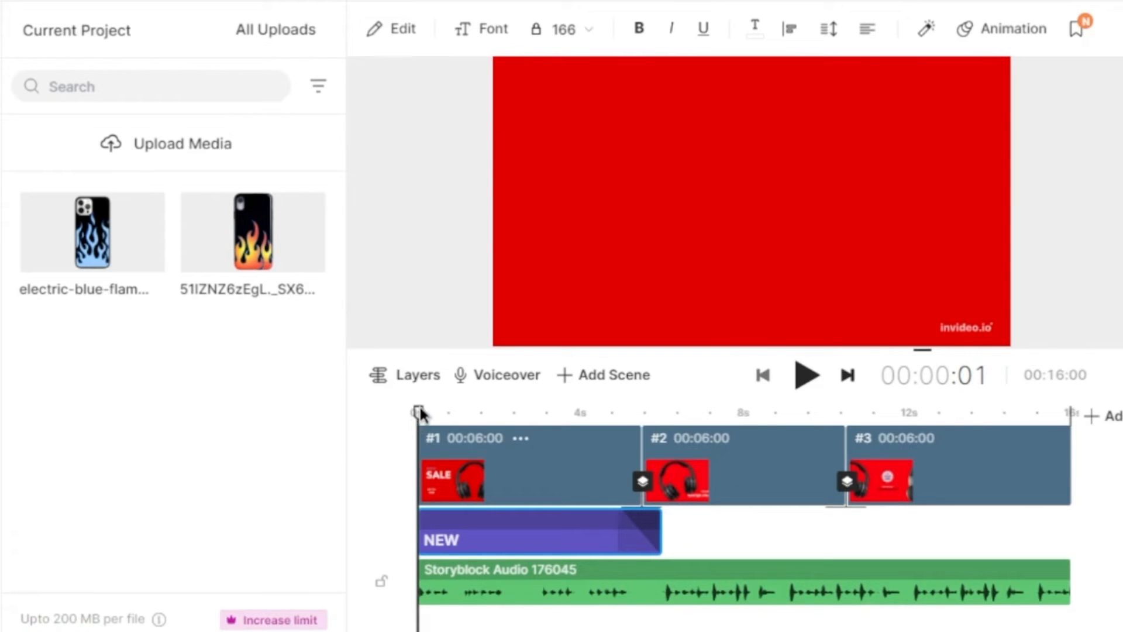
pyautogui.moveTo(420, 414); pyautogui.dragTo(602, 412)
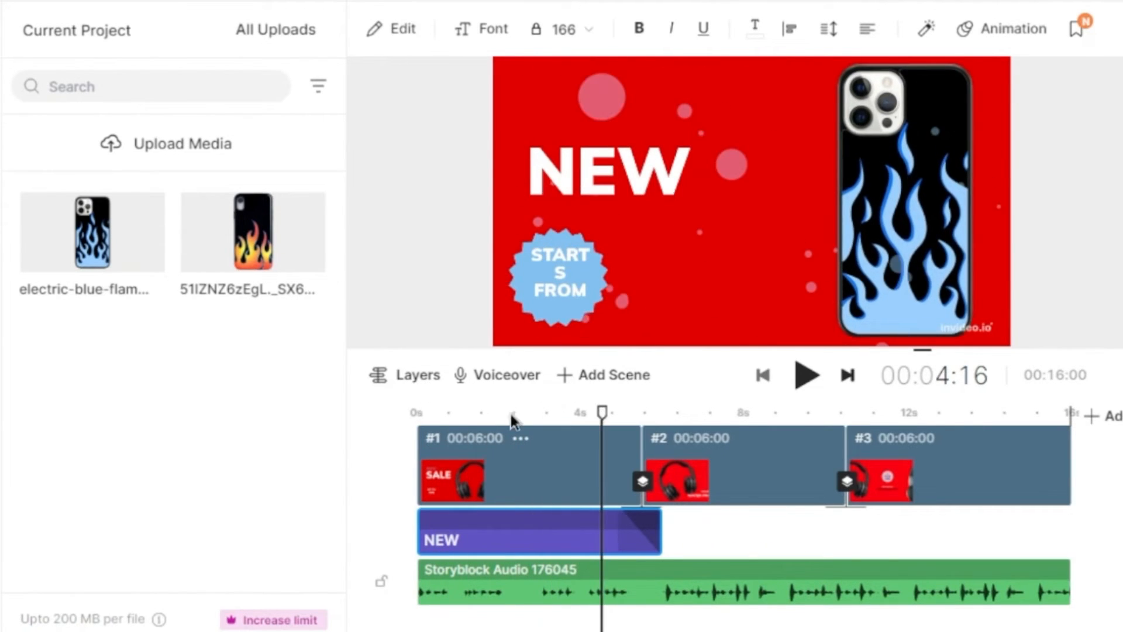
pyautogui.moveTo(510, 414); pyautogui.dragTo(371, 419)
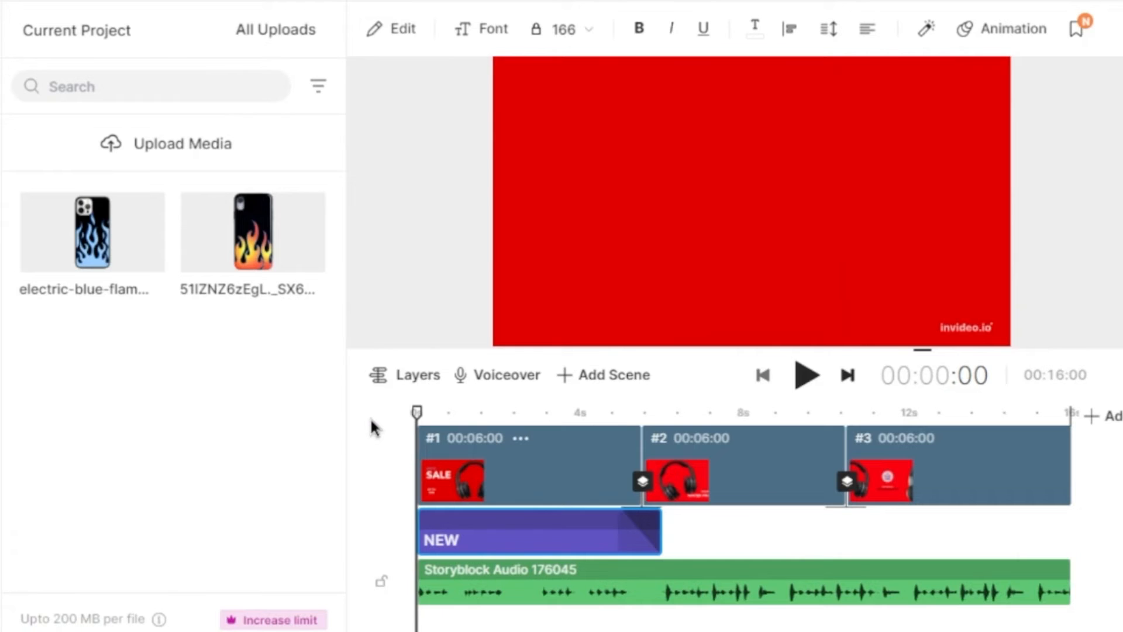
pyautogui.click(812, 377)
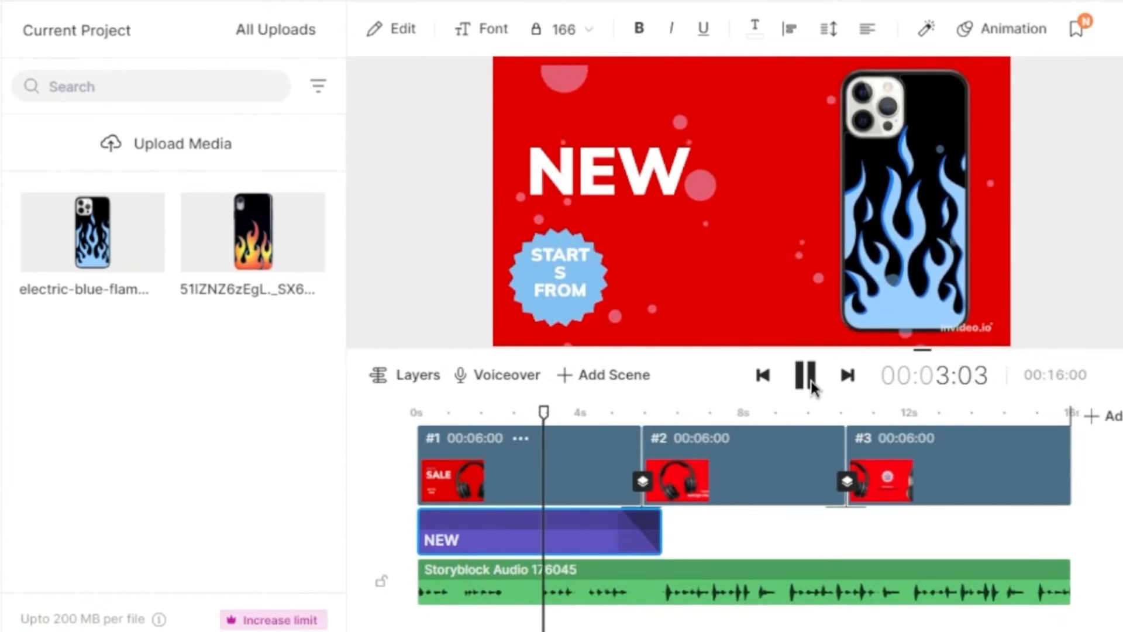
pyautogui.click(811, 381)
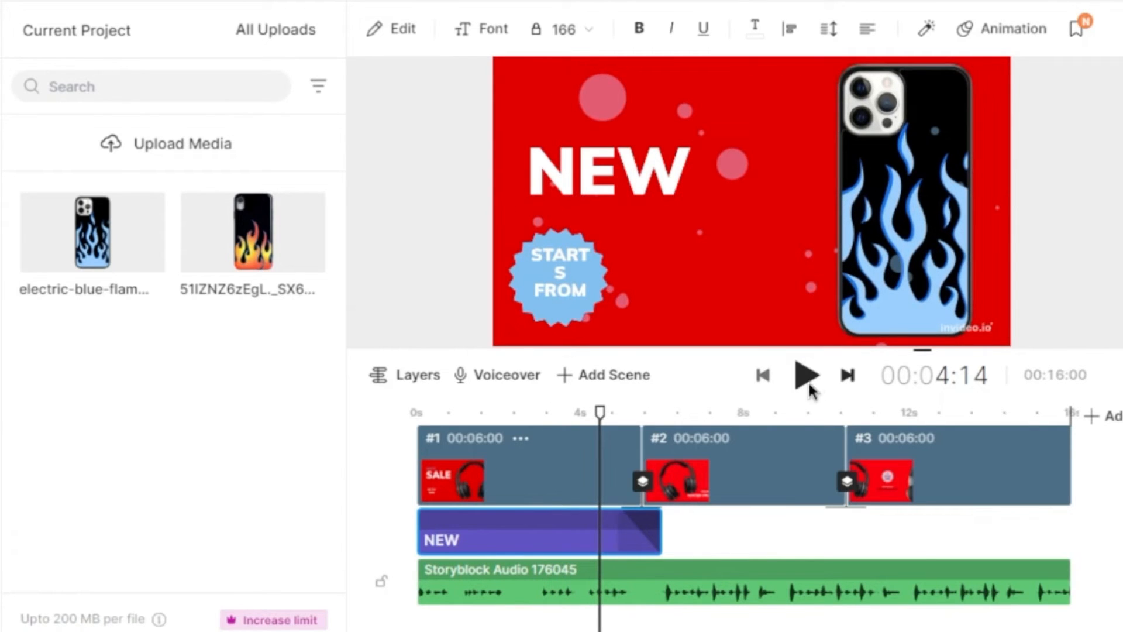
# Step: In scene 2, replace the headphones image with the orange-flame phone case and place it left of the text
pyautogui.click(765, 470)
pyautogui.click(710, 261)
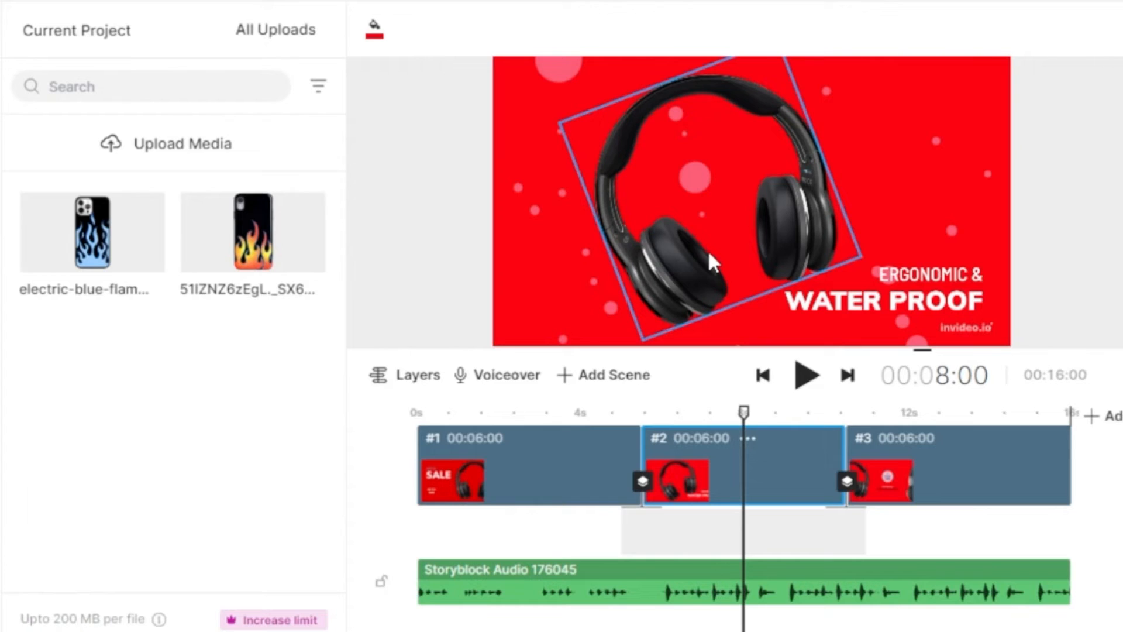
pyautogui.click(709, 253)
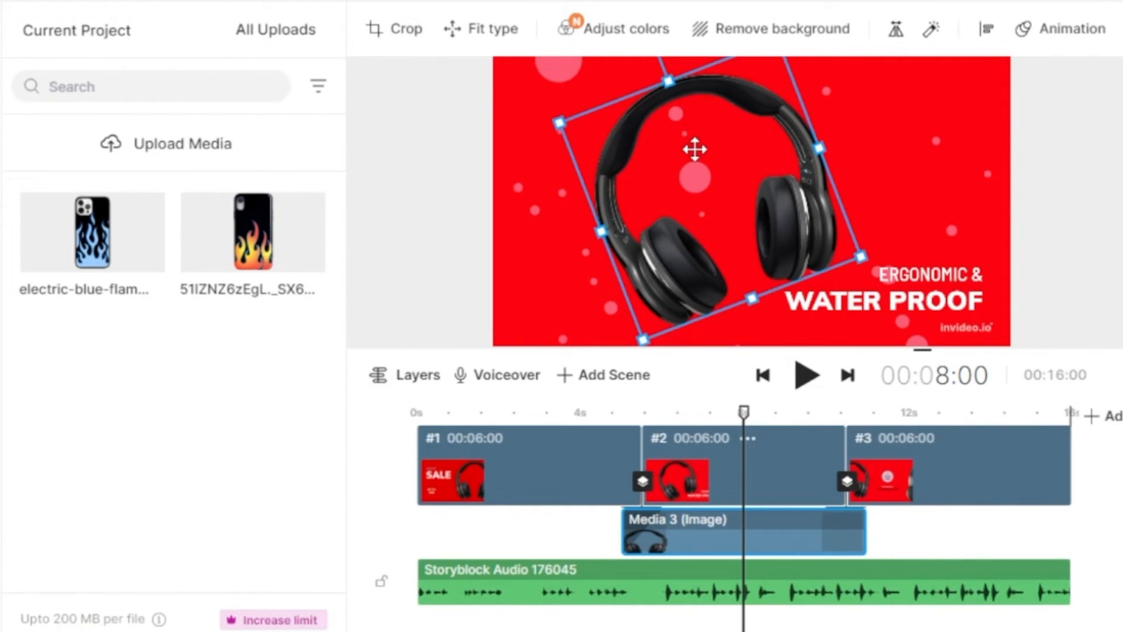
pyautogui.press('Delete')
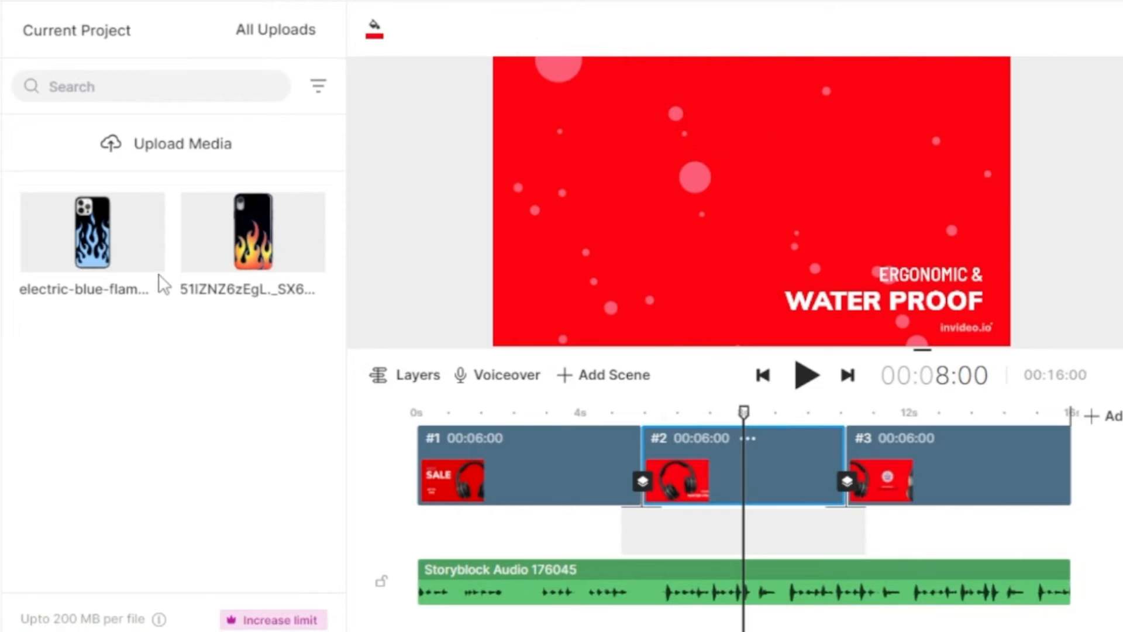
pyautogui.click(263, 246)
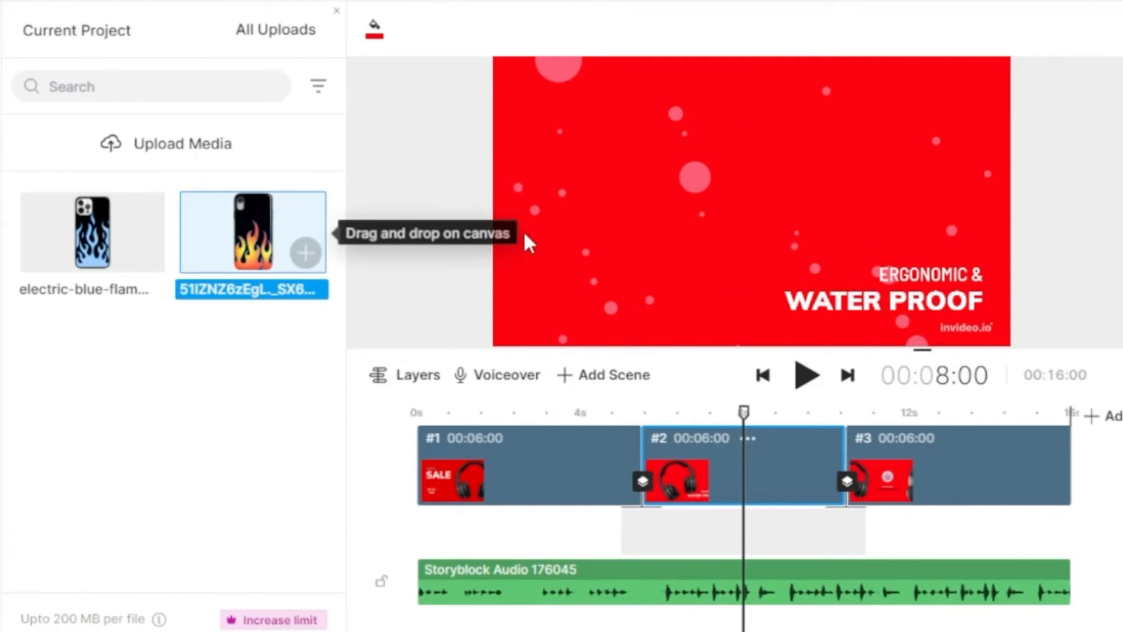
pyautogui.moveTo(304, 251); pyautogui.dragTo(708, 293)
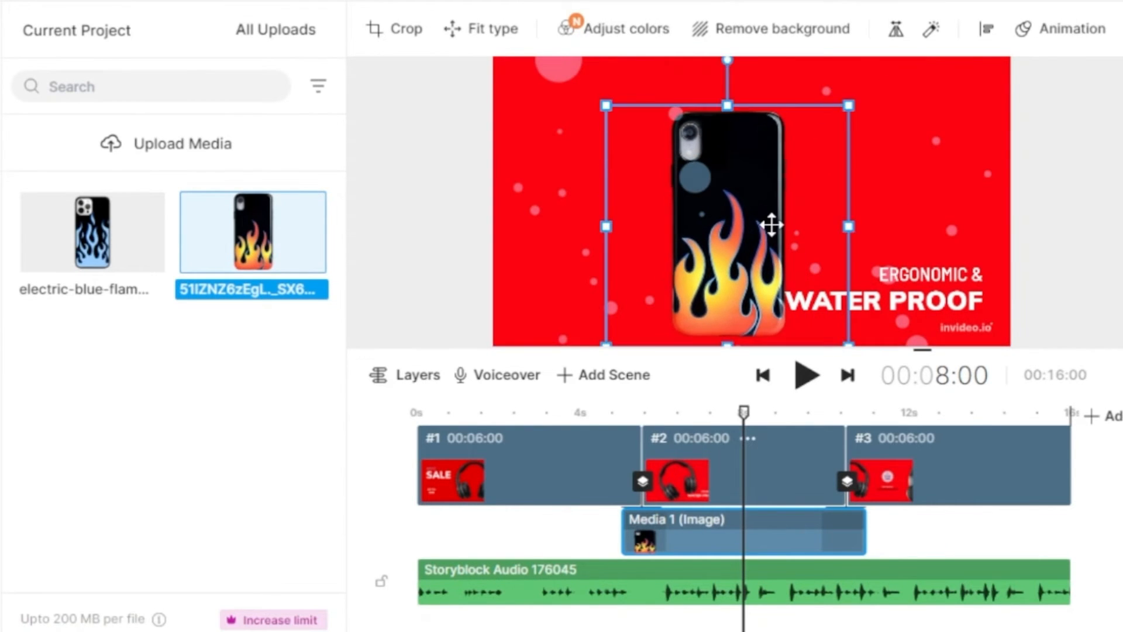
pyautogui.moveTo(770, 223); pyautogui.dragTo(700, 205)
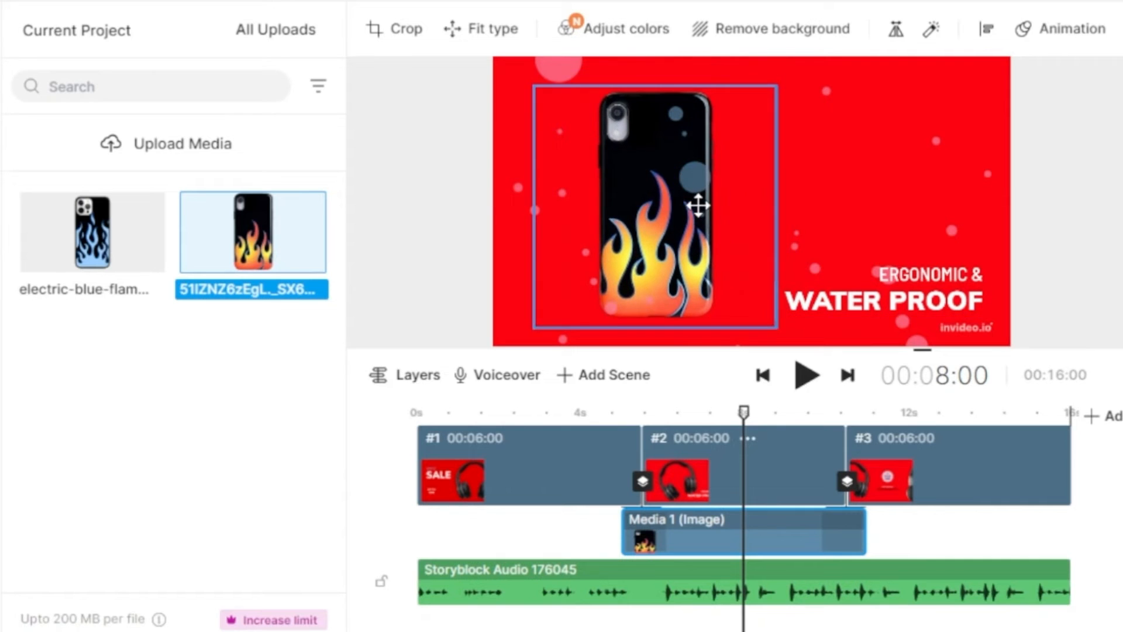
pyautogui.click(910, 288)
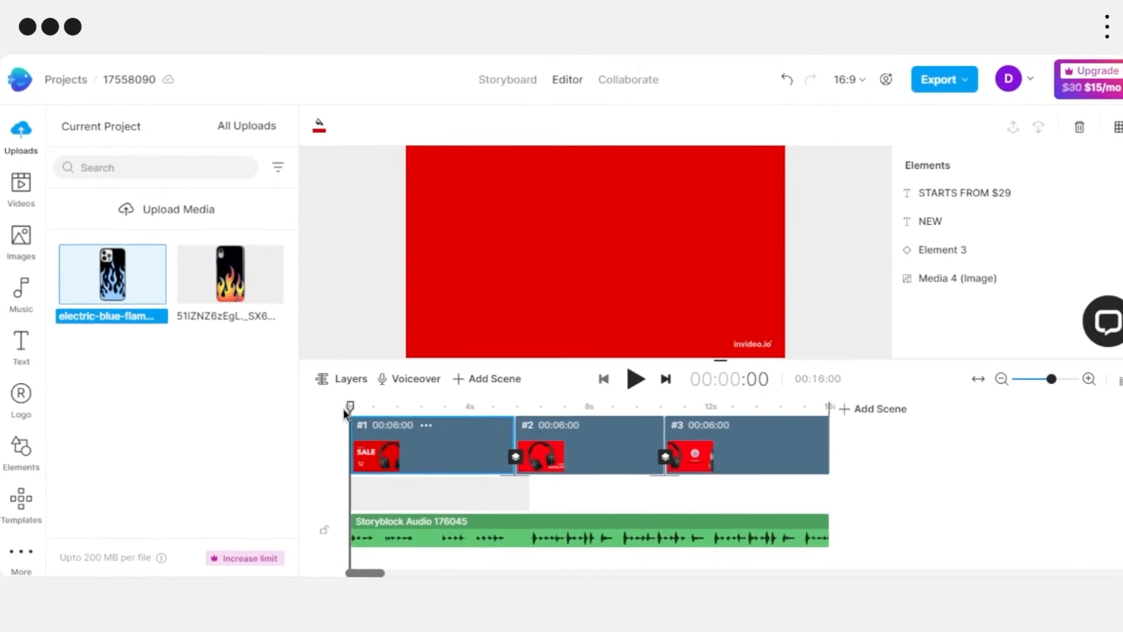
# Step: Play the whole ad from the start, return to the METALLIC COVER scene and open the export options
pyautogui.moveTo(350, 408); pyautogui.dragTo(324, 417)
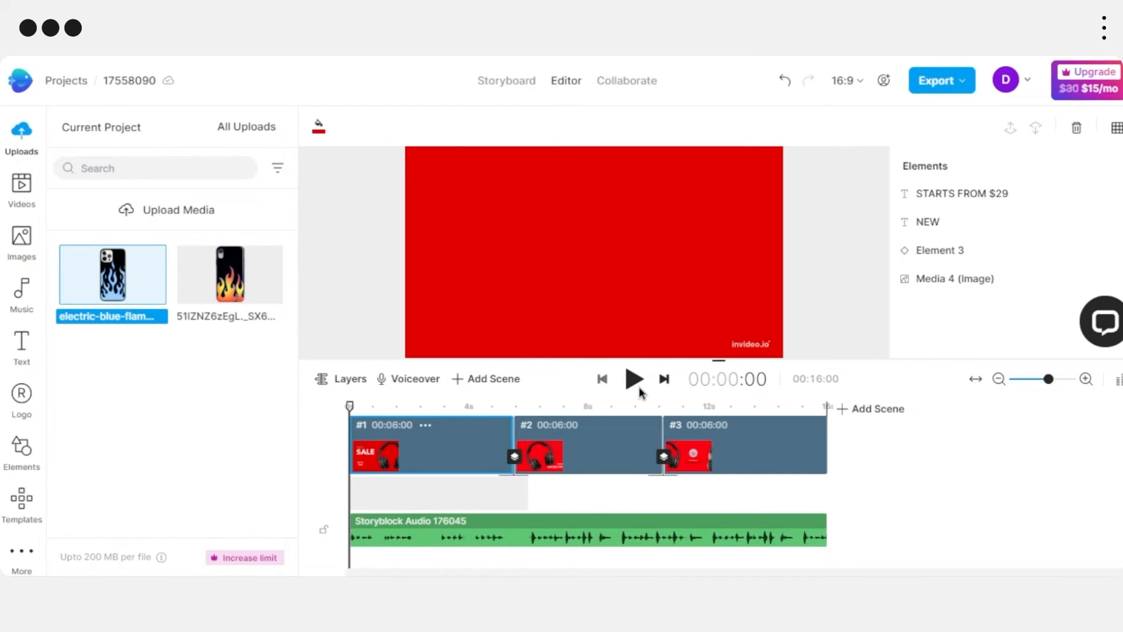
pyautogui.click(640, 388)
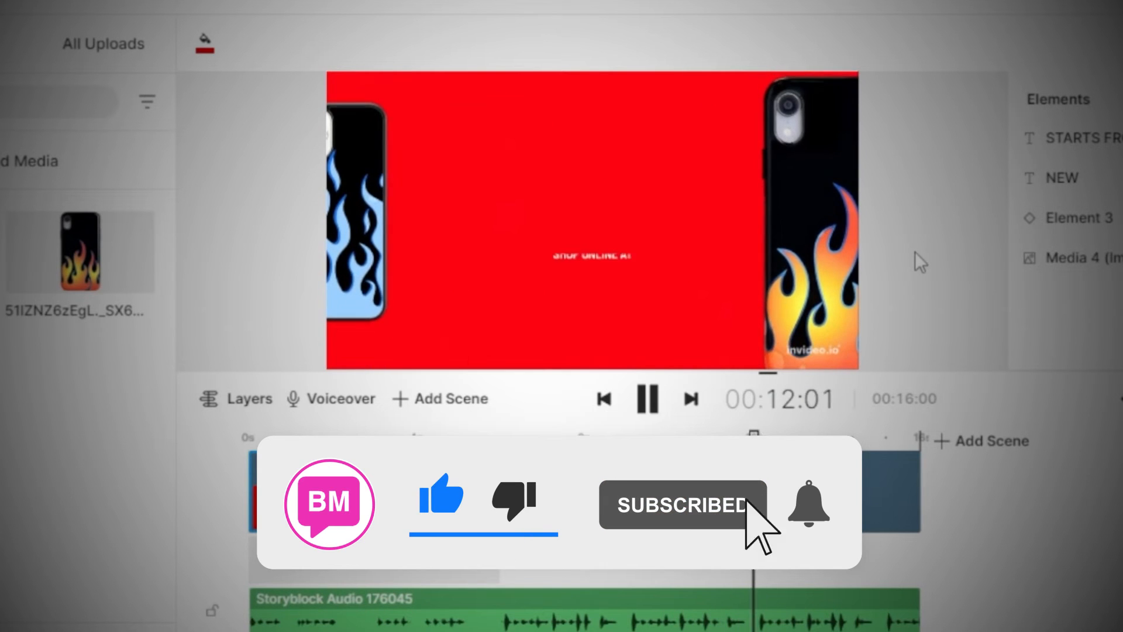
pyautogui.click(653, 401)
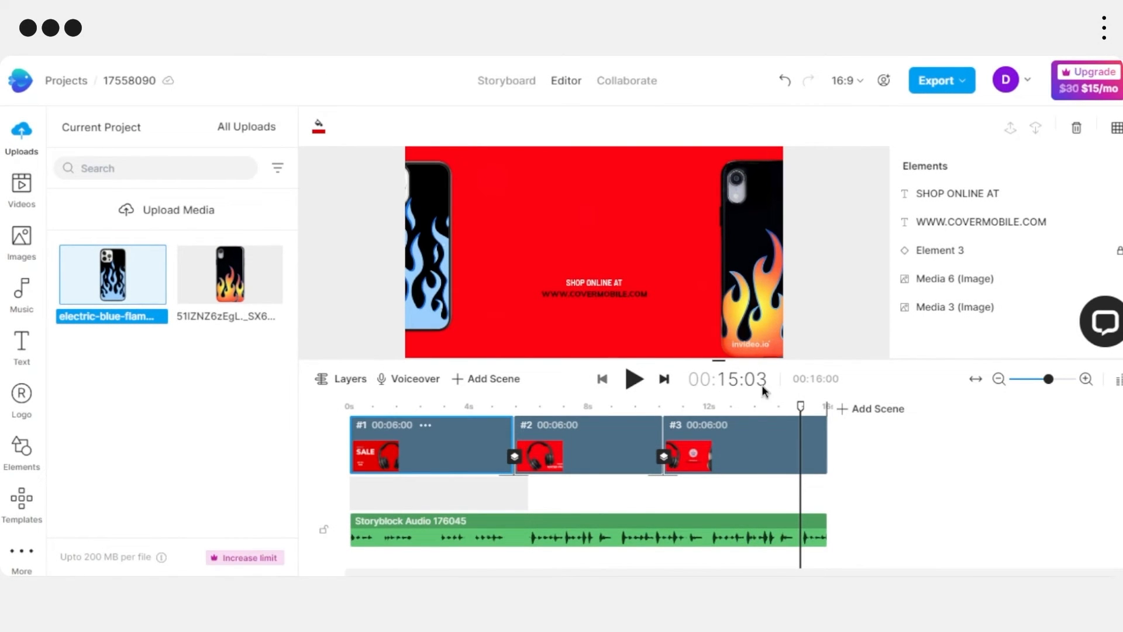
pyautogui.moveTo(802, 413); pyautogui.dragTo(608, 411)
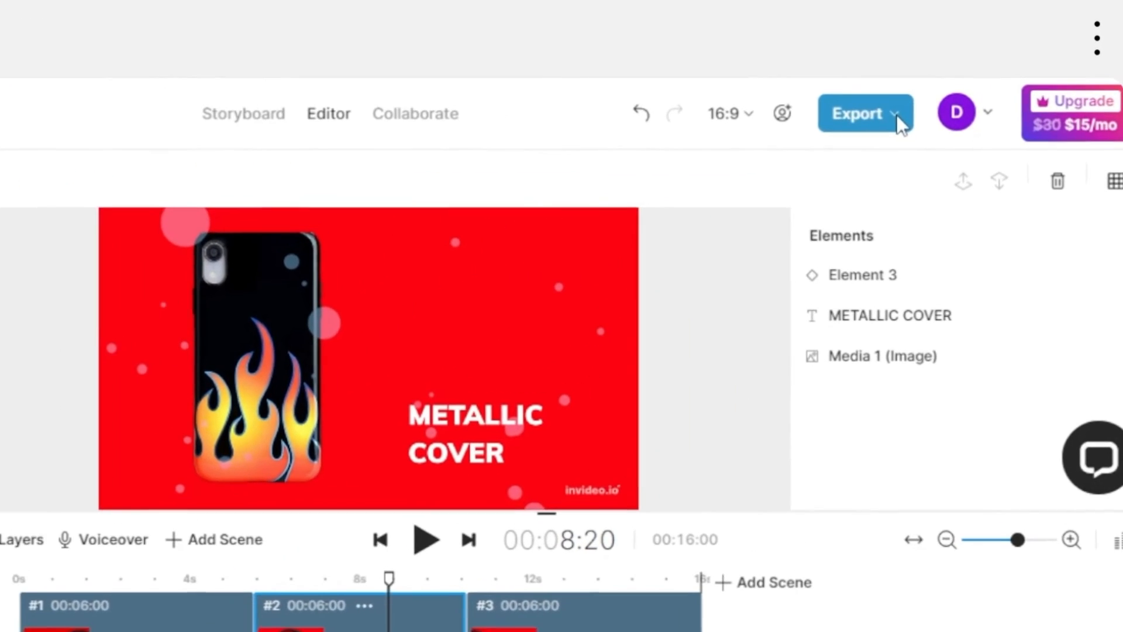
pyautogui.click(897, 114)
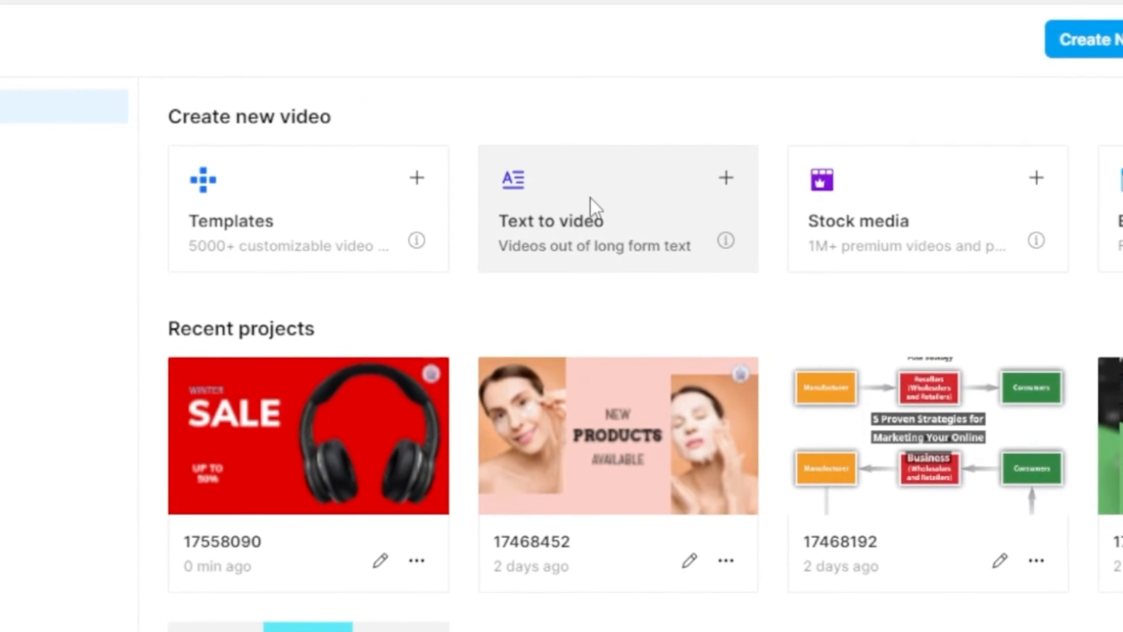
# Step: Start a text-to-video project using the General Business Video template in Landscape (16:9)
pyautogui.click(591, 198)
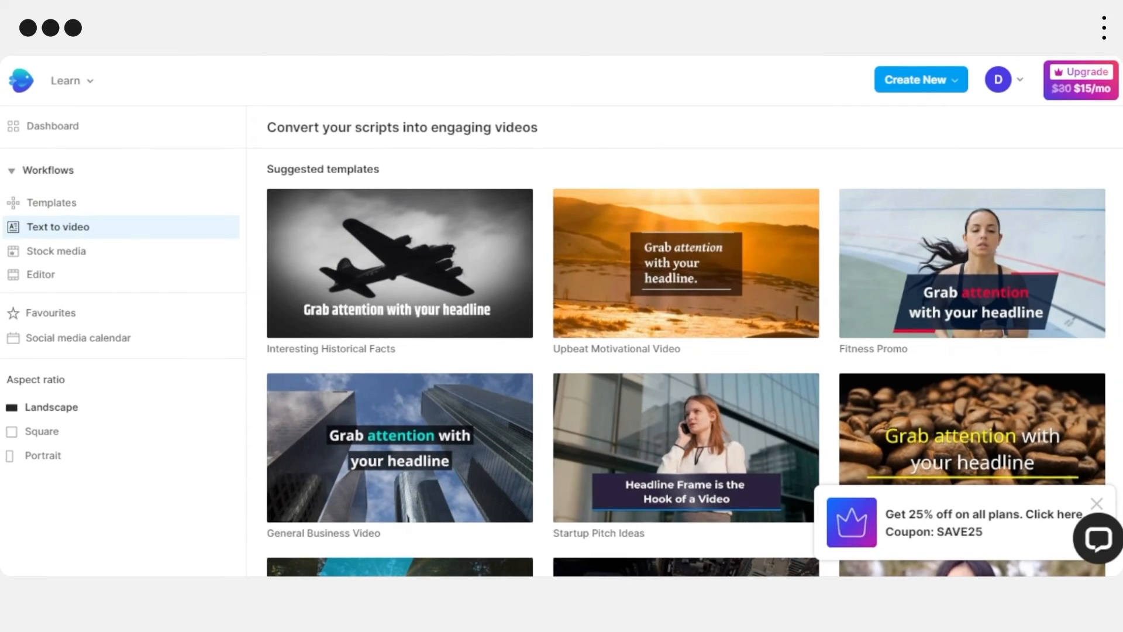
pyautogui.scroll(-3, 687, 341)
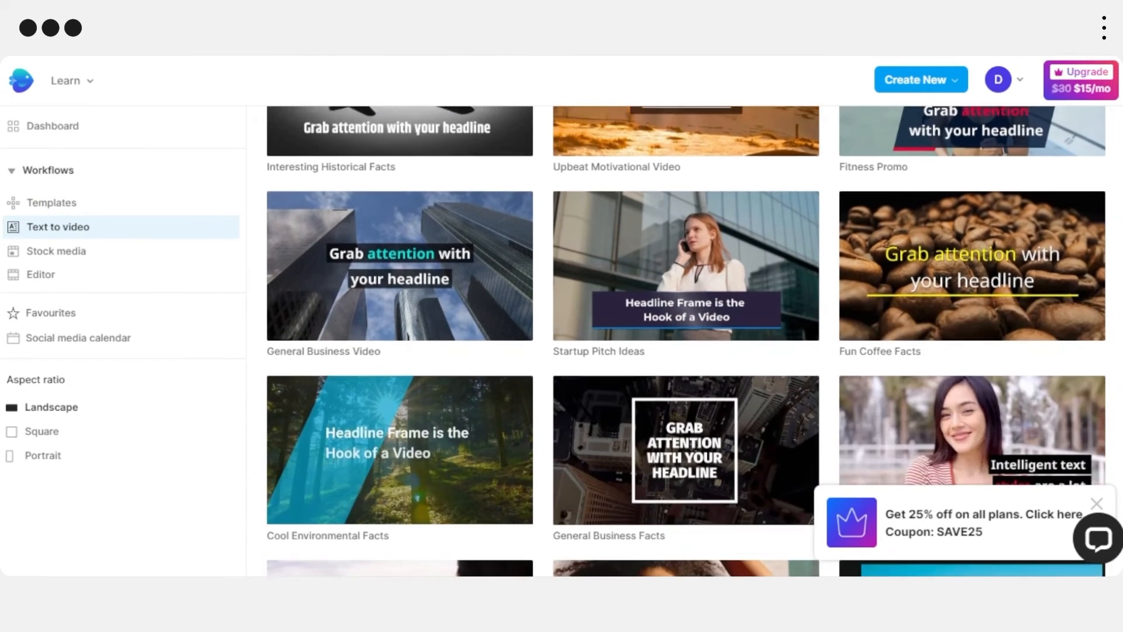
pyautogui.click(400, 258)
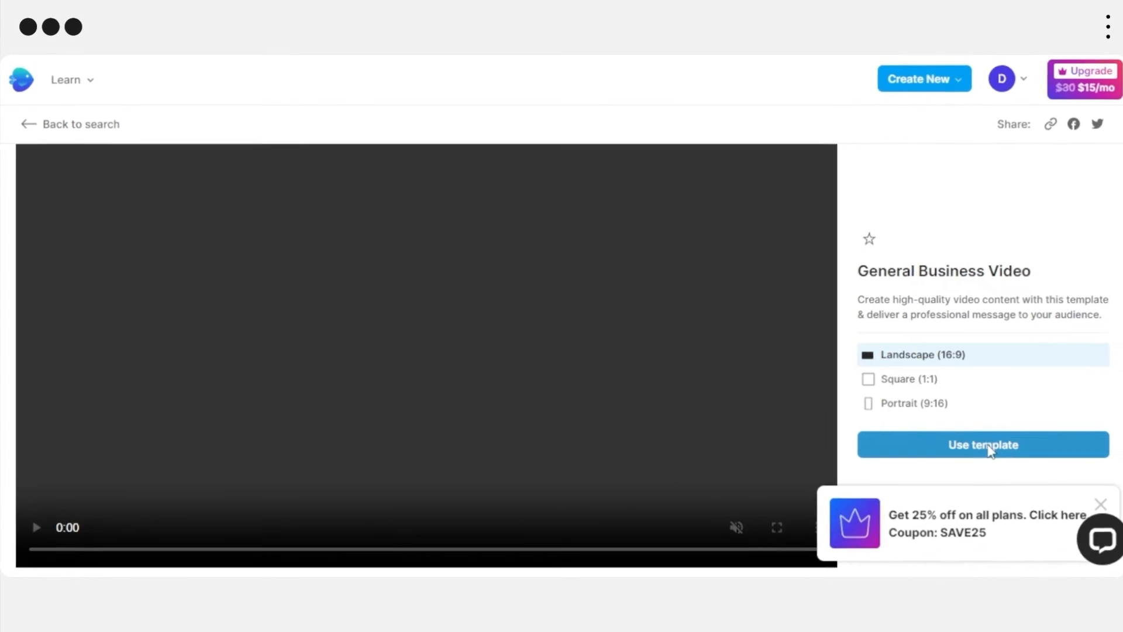
pyautogui.click(988, 447)
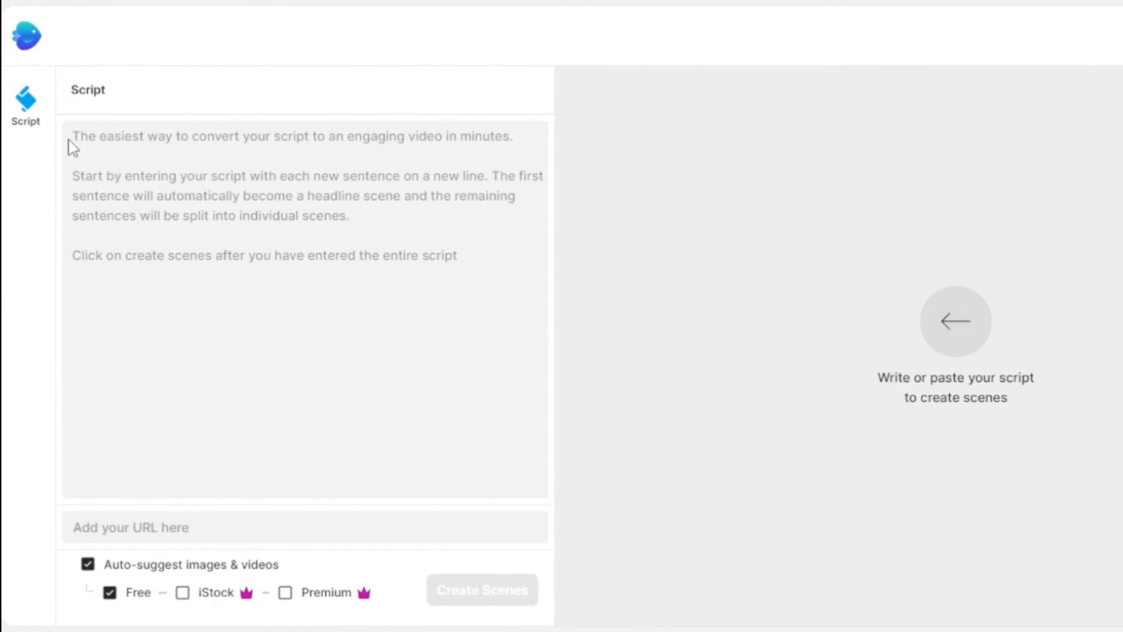
# Step: Enter the script "5 Proven Strategies for Marketing Your Online Business" with its strategy paragraphs and create scenes from it
pyautogui.click(72, 148)
pyautogui.write('5 Proven Strategies for Marketing Your Online Business  Search Engine Optimization (SEO): Optimize your website for search engines by improving content, mobile-friendliness, and load times. Target relevant keywords.  Content Marketing: Create high-quality, relevant content in various formats (blog posts, videos, infographics, social media posts) to attract and retain customers, build trust, and improve search rankings.  Social Media Marketing: Build a strong social media presence to connect with your audience, build brand awareness, and drive traffic to your website.  Email Marketing: Build an email list and send targeted, personalized emails to subscribers to promote products/services, offer deals, and share valuable content.  Paid Advertising: Use PPC advertising on search engines, social media advertising, or display advertising to target the right audience, create compelling ad copy, and generate more sales.')
pyautogui.scroll(3, 175, 234)
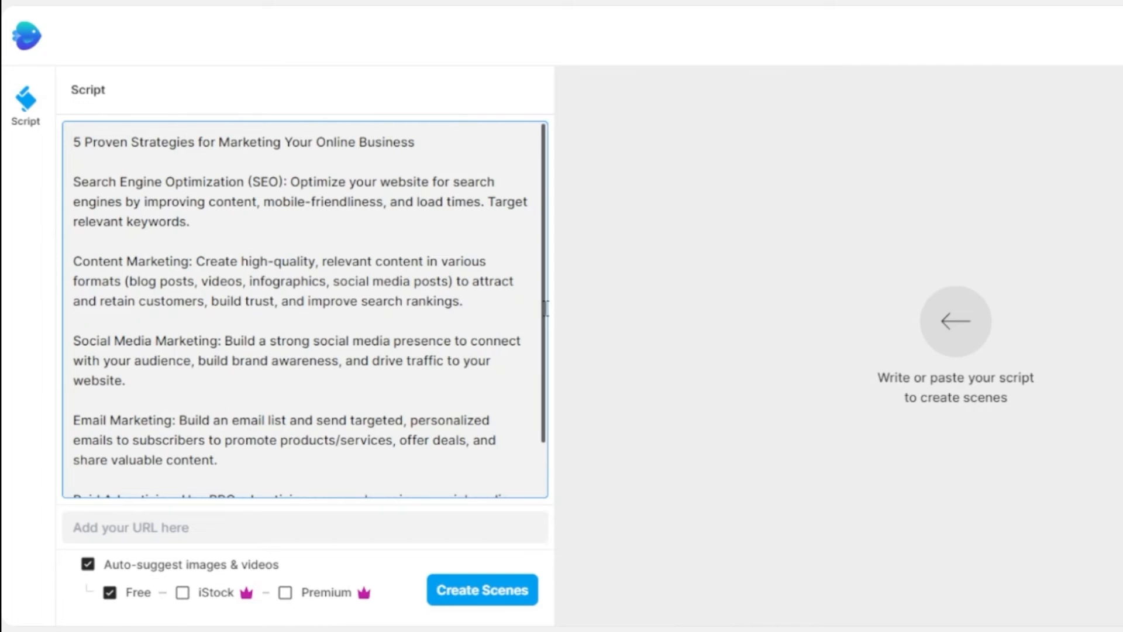
pyautogui.moveTo(546, 309); pyautogui.dragTo(546, 205)
pyautogui.click(472, 600)
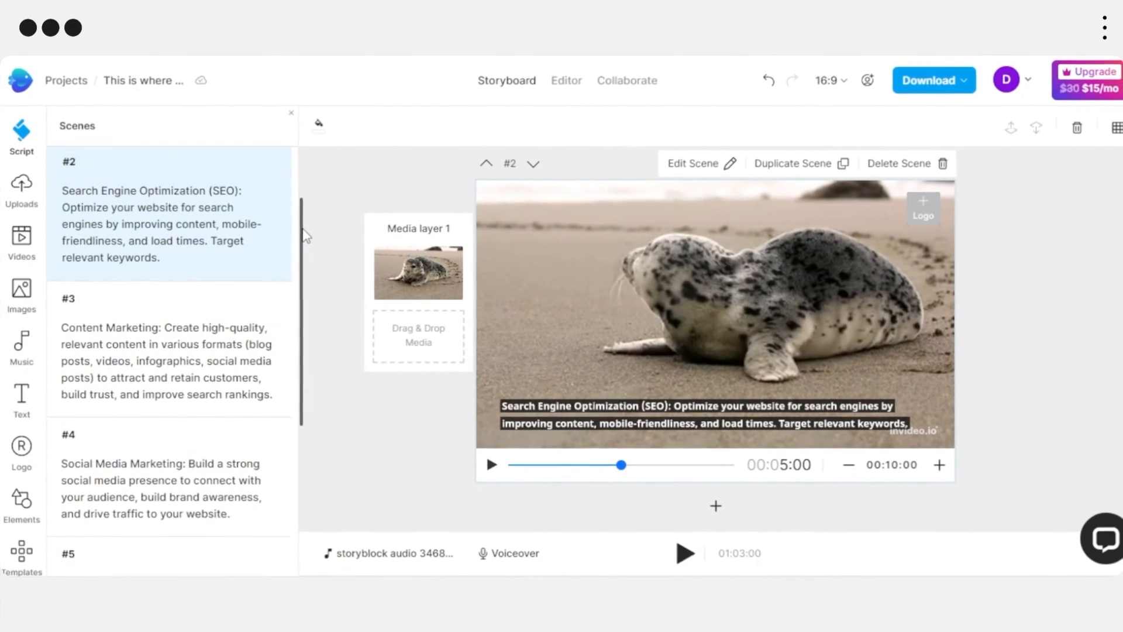
# Step: Review the generated scenes' script texts and scrub through scene 2 to examine its footage and Search Engine Optimization caption
pyautogui.moveTo(304, 236); pyautogui.dragTo(301, 182)
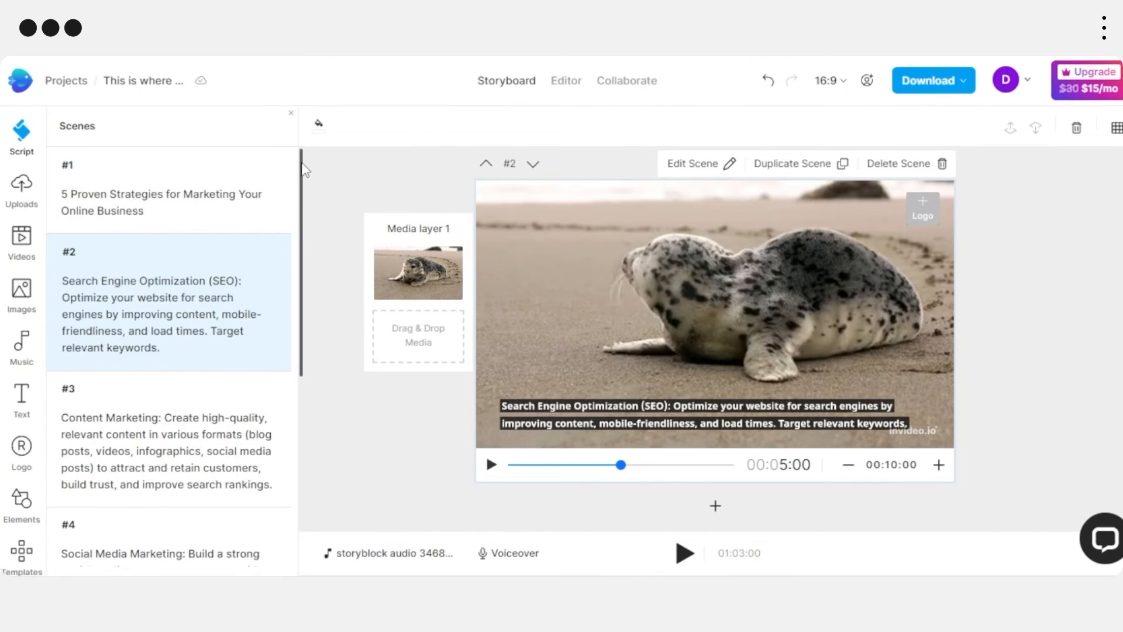
pyautogui.moveTo(304, 170); pyautogui.dragTo(303, 355)
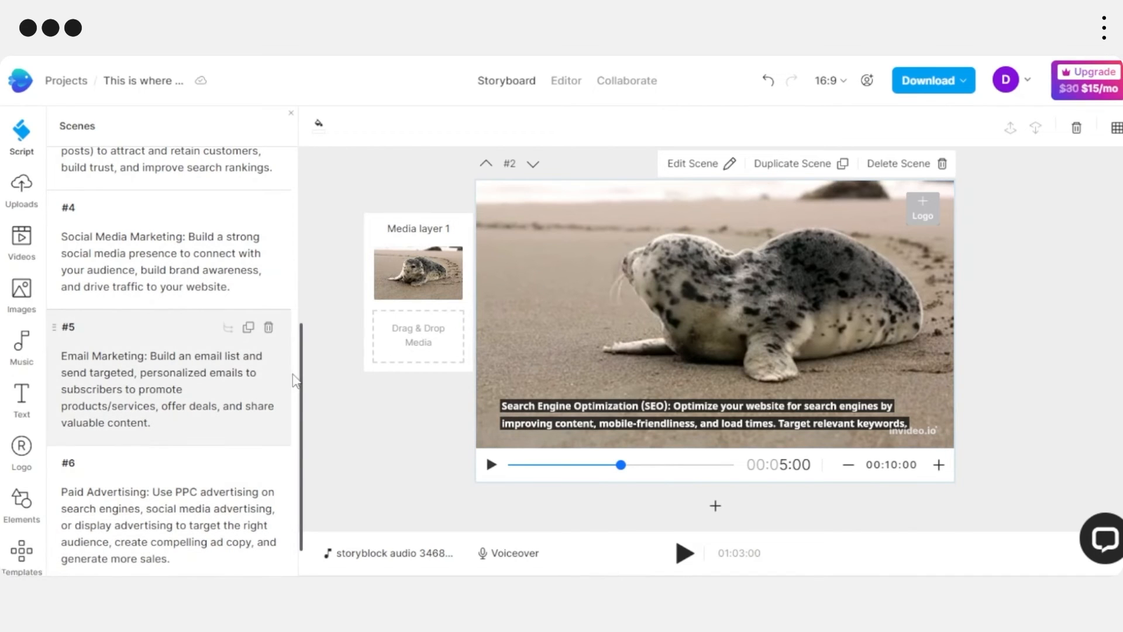
pyautogui.moveTo(305, 387); pyautogui.dragTo(300, 210)
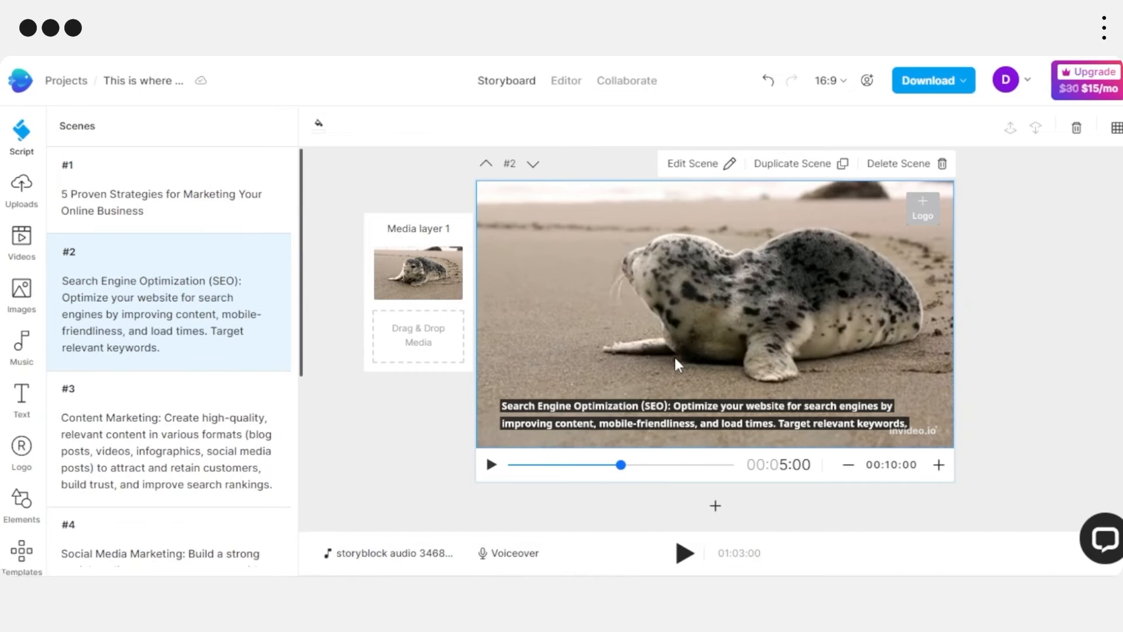
pyautogui.moveTo(622, 468); pyautogui.dragTo(516, 475)
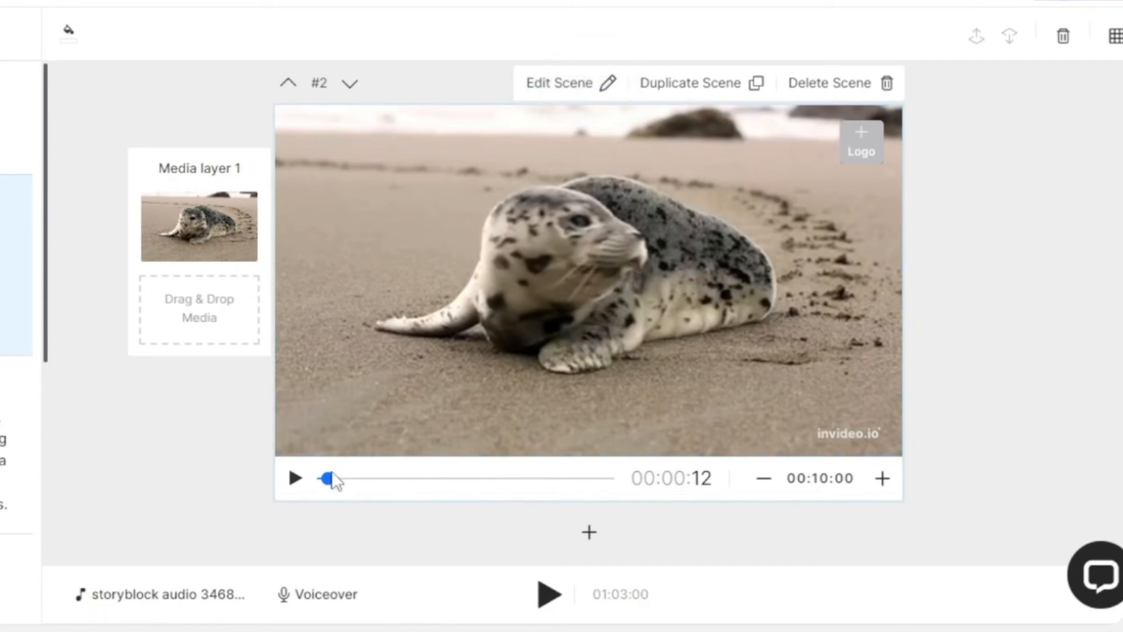
pyautogui.moveTo(331, 487)
pyautogui.moveTo(331, 486); pyautogui.dragTo(370, 492)
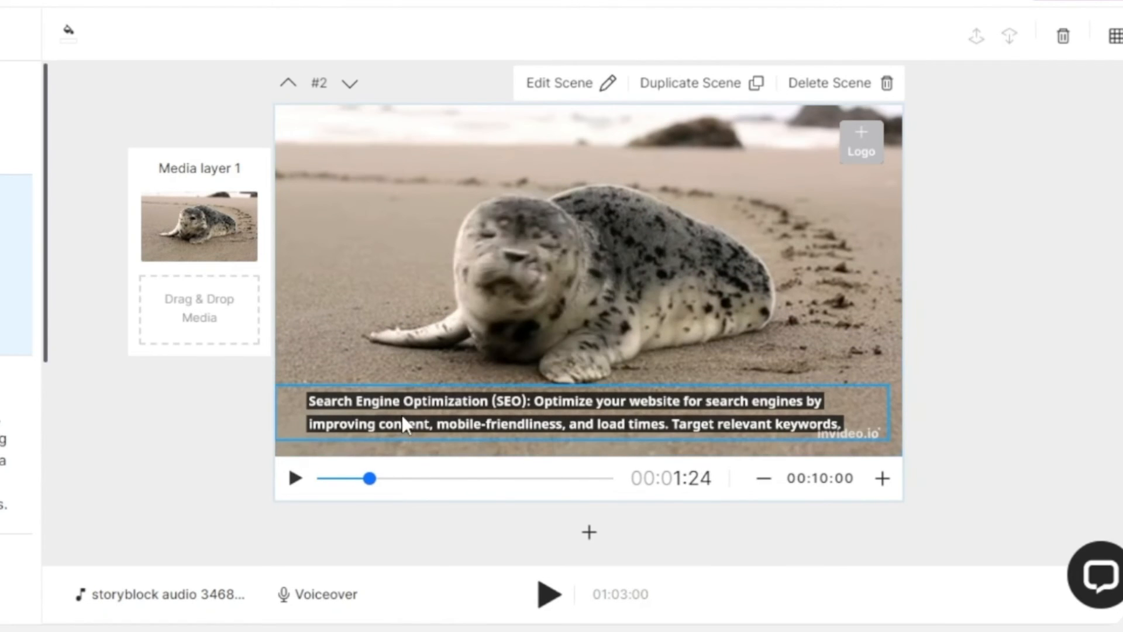
pyautogui.click(402, 412)
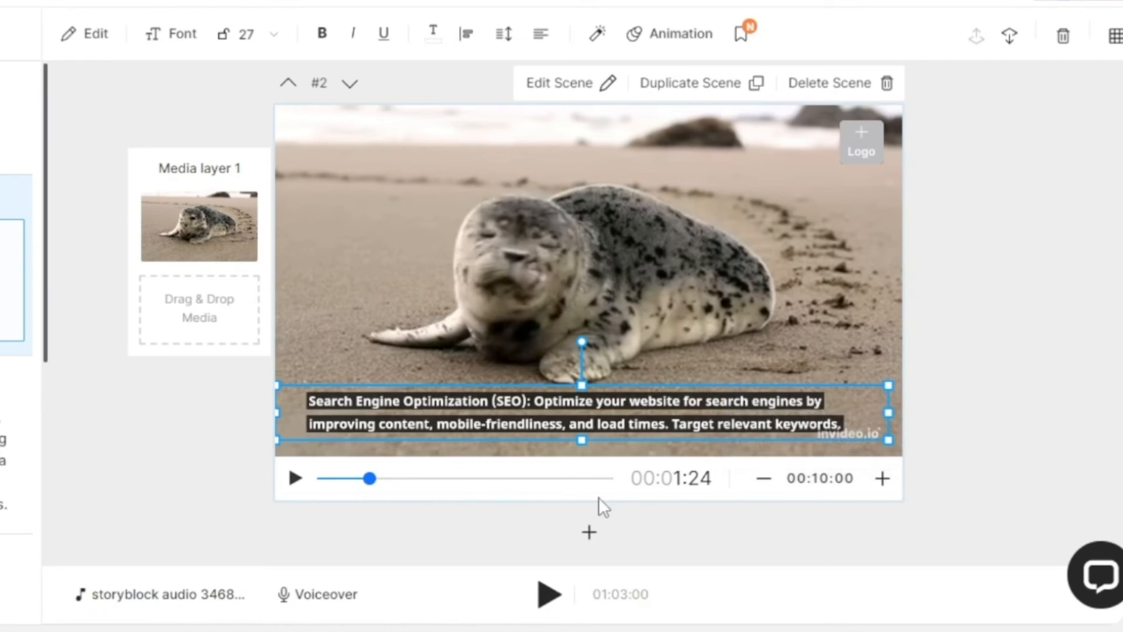
pyautogui.moveTo(378, 487); pyautogui.dragTo(612, 487)
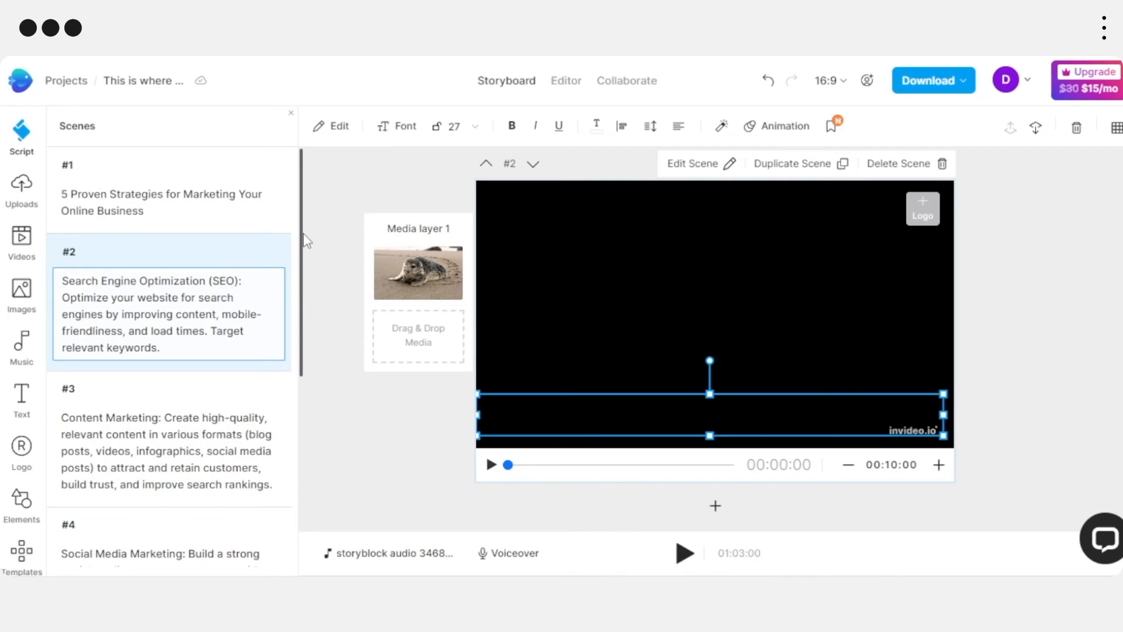
pyautogui.moveTo(303, 240); pyautogui.dragTo(304, 384)
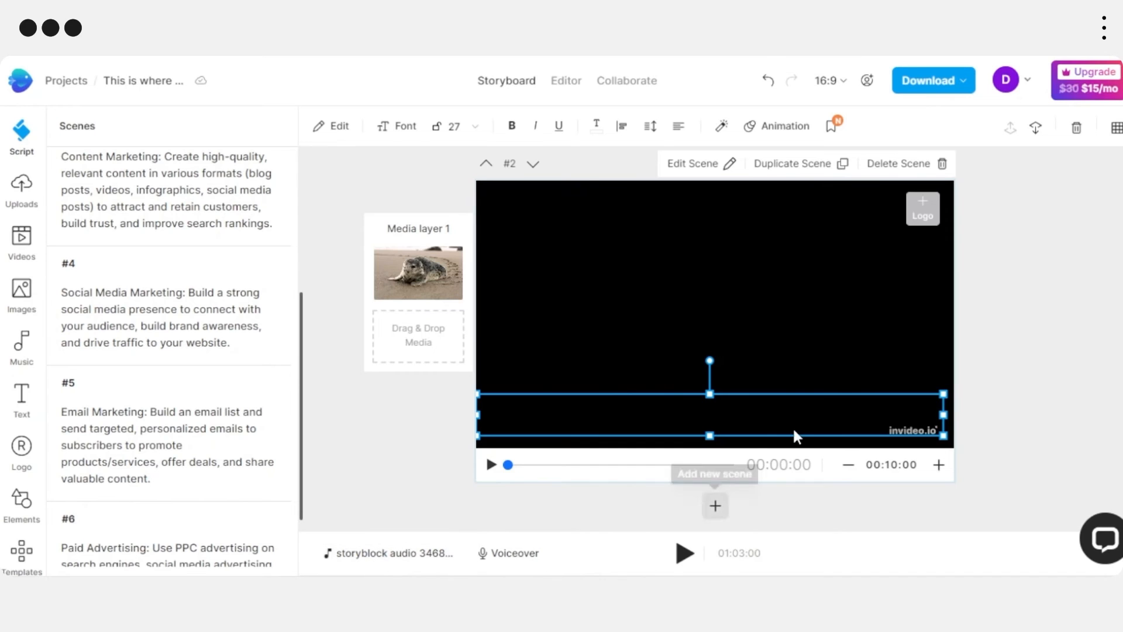
# Step: Scrub scene 2 to about 2 seconds, select its seal footage and browse the stock videos for a replacement
pyautogui.moveTo(508, 464); pyautogui.dragTo(569, 467)
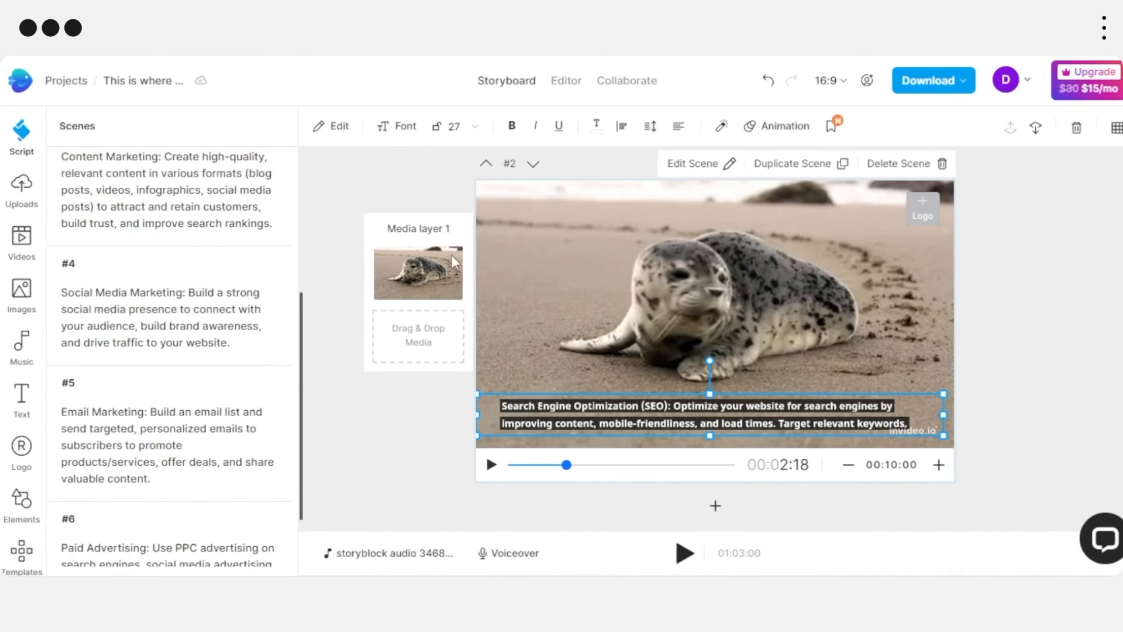
pyautogui.click(623, 274)
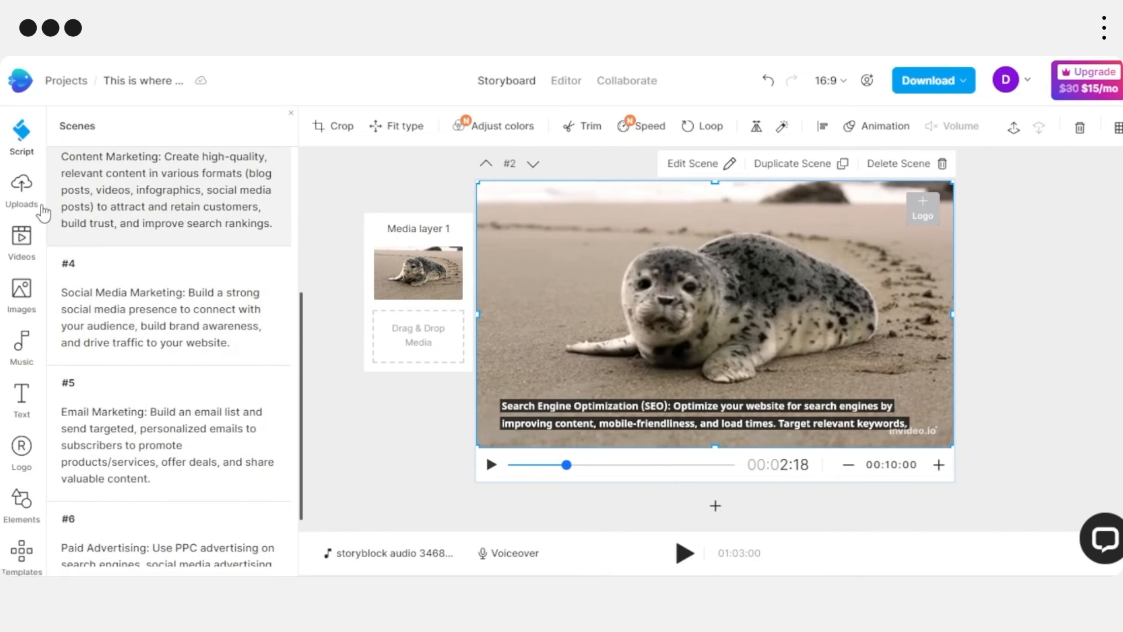
pyautogui.click(18, 259)
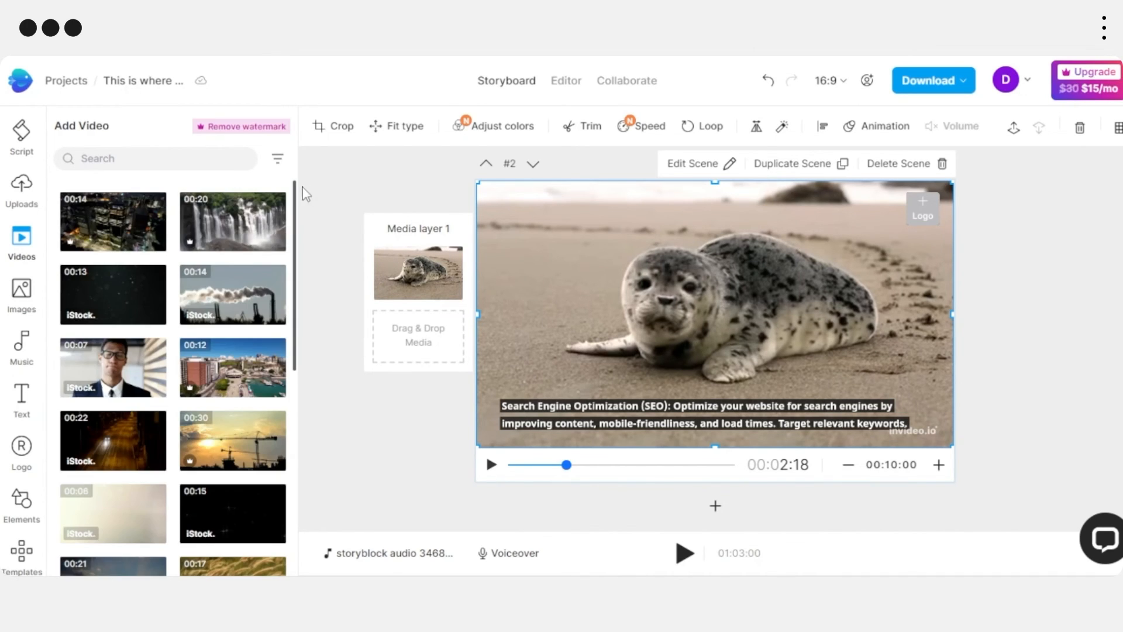
pyautogui.moveTo(296, 235); pyautogui.dragTo(296, 236)
pyautogui.scroll(-3, 298, 250)
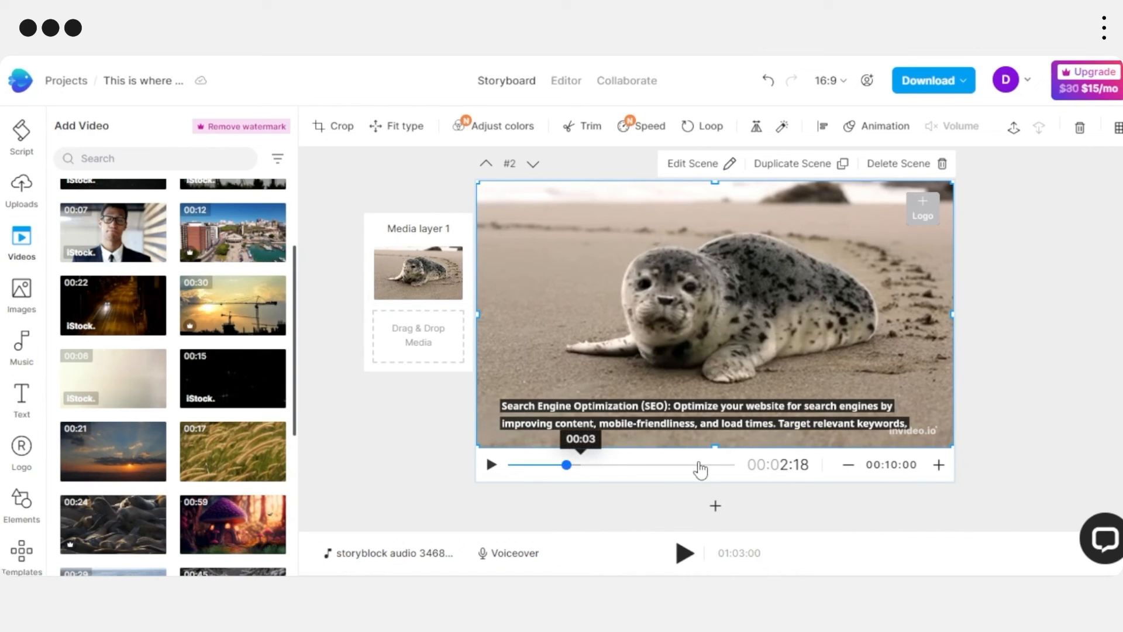
# Step: Scrub through scene 2 and the Content Marketing scene to examine their footage, and open the download options
pyautogui.moveTo(566, 469); pyautogui.dragTo(557, 468)
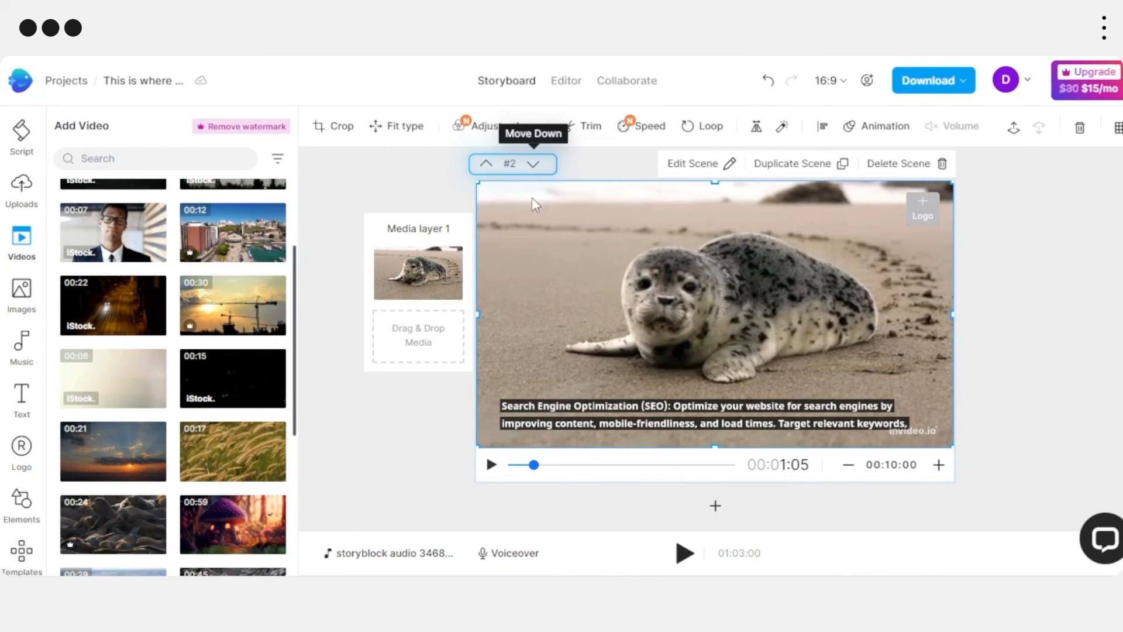
pyautogui.scroll(2, 534, 214)
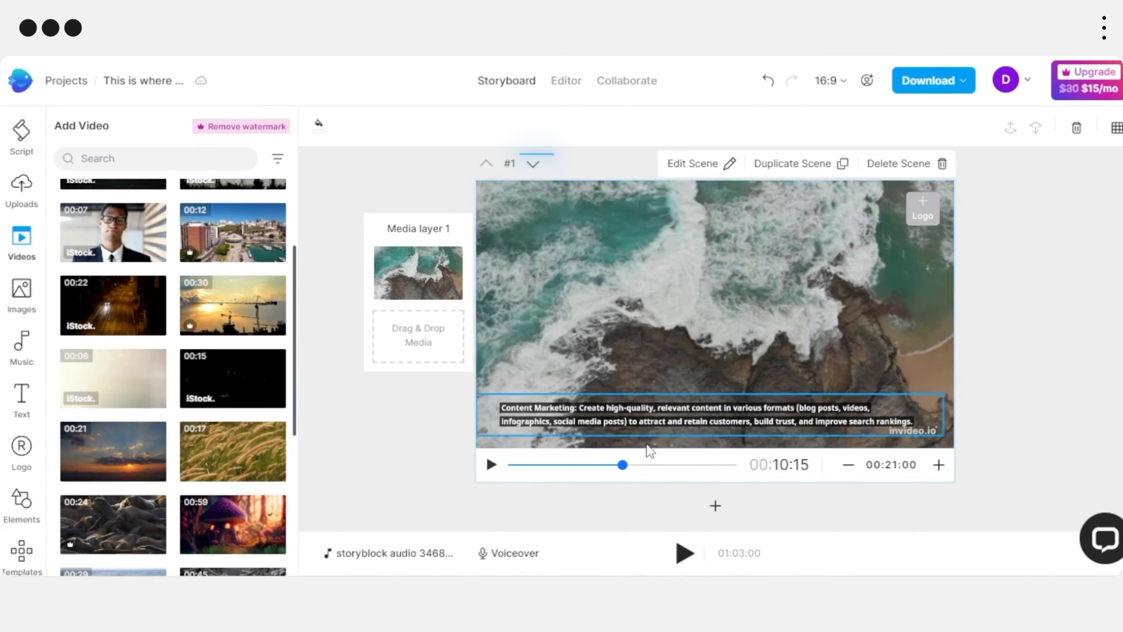
pyautogui.moveTo(624, 467); pyautogui.dragTo(504, 467)
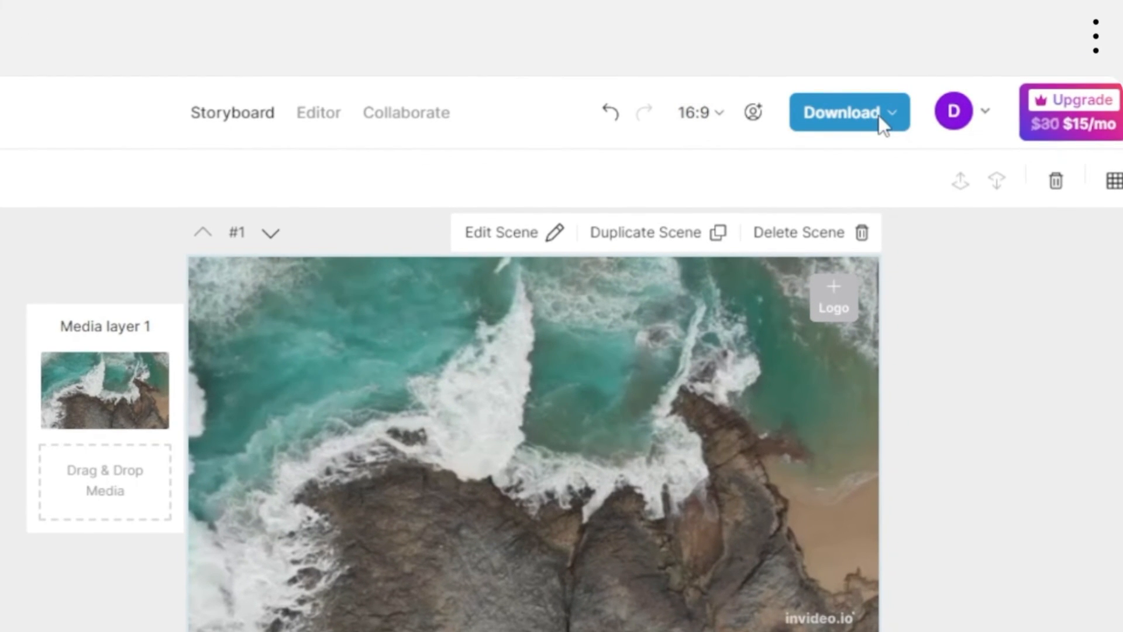
pyautogui.click(879, 115)
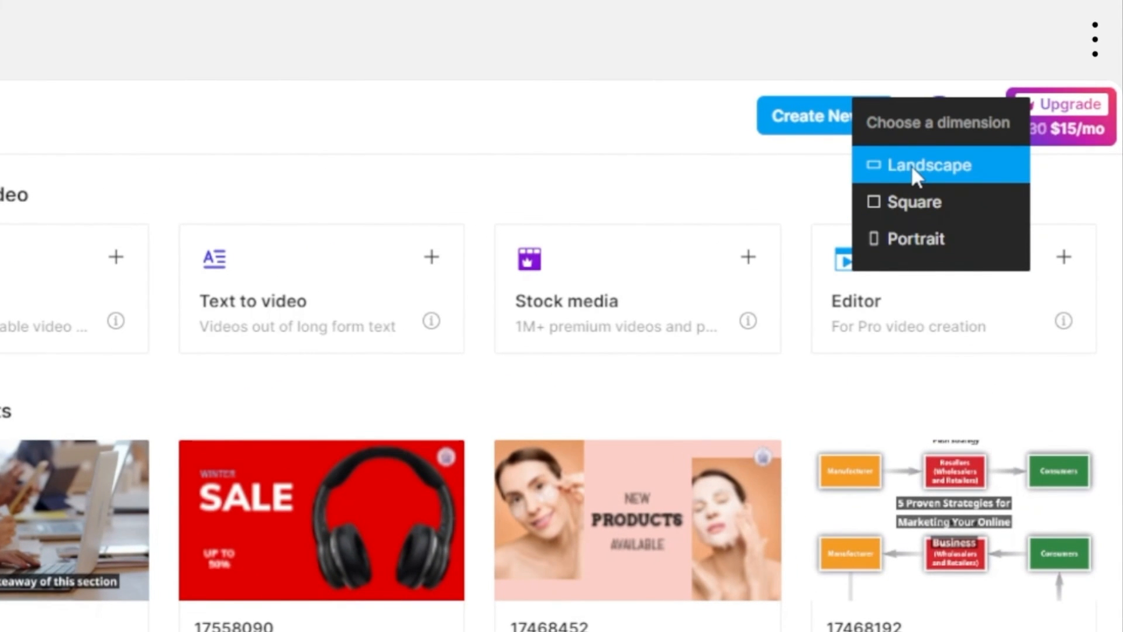
# Step: Create a blank Landscape project in the Editor and browse its stock videos before returning to the home page
pyautogui.click(911, 164)
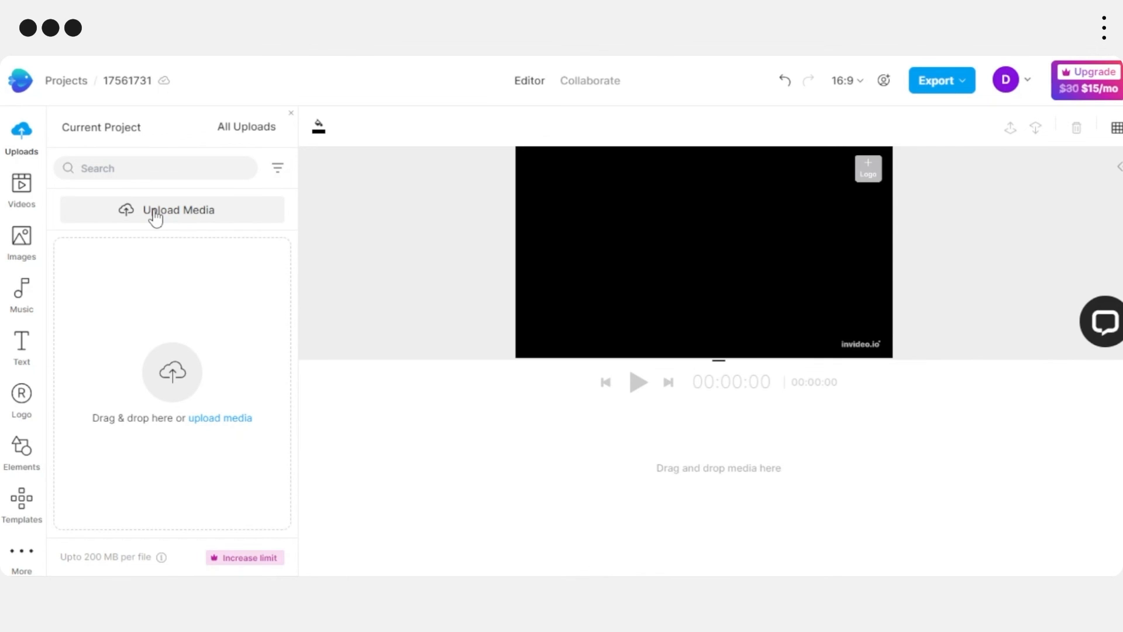
pyautogui.click(26, 200)
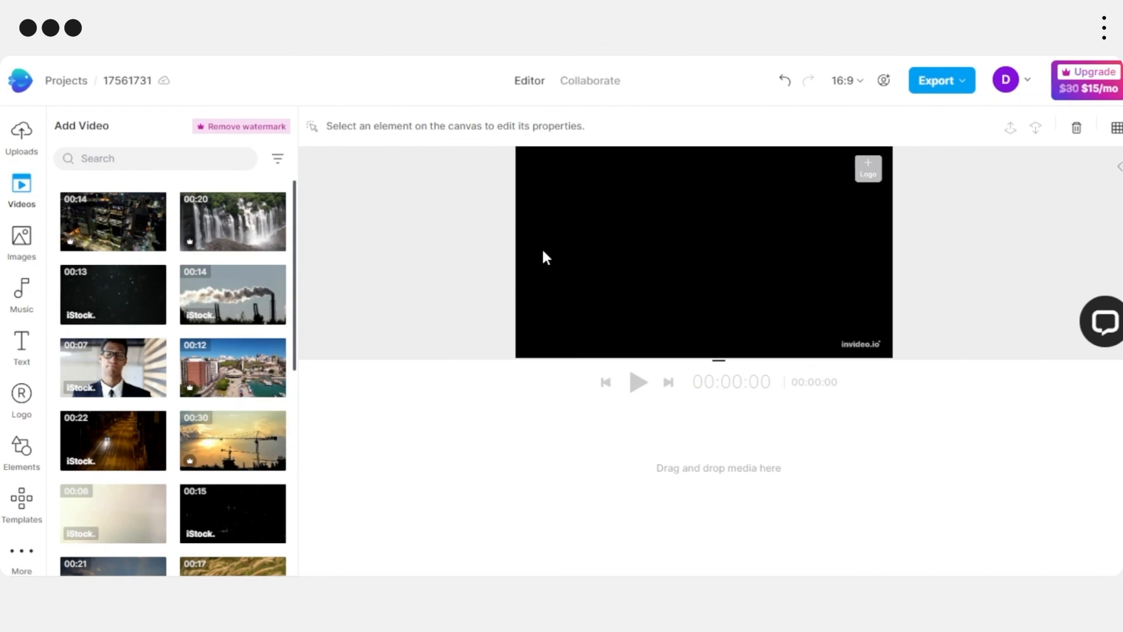
pyautogui.scroll(-1, 296, 278)
pyautogui.scroll(1, 296, 241)
pyautogui.moveTo(296, 223)
pyautogui.mouseDown()
pyautogui.moveTo(303, 328)
pyautogui.moveTo(296, 222)
pyautogui.mouseUp()
pyautogui.moveTo(295, 237); pyautogui.dragTo(294, 177)
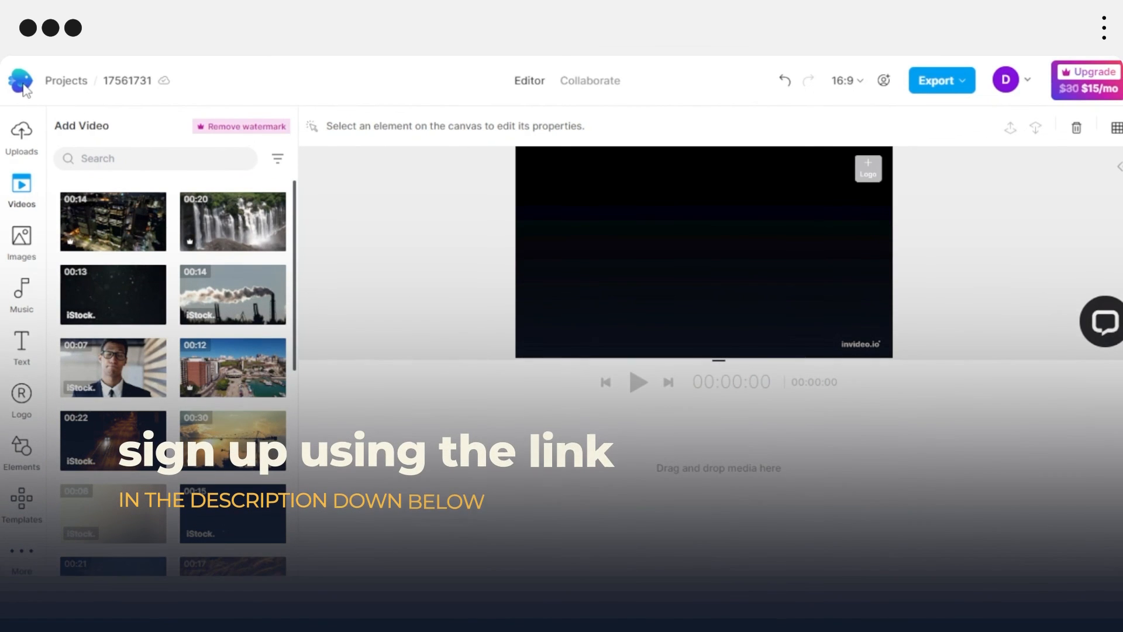
pyautogui.click(23, 87)
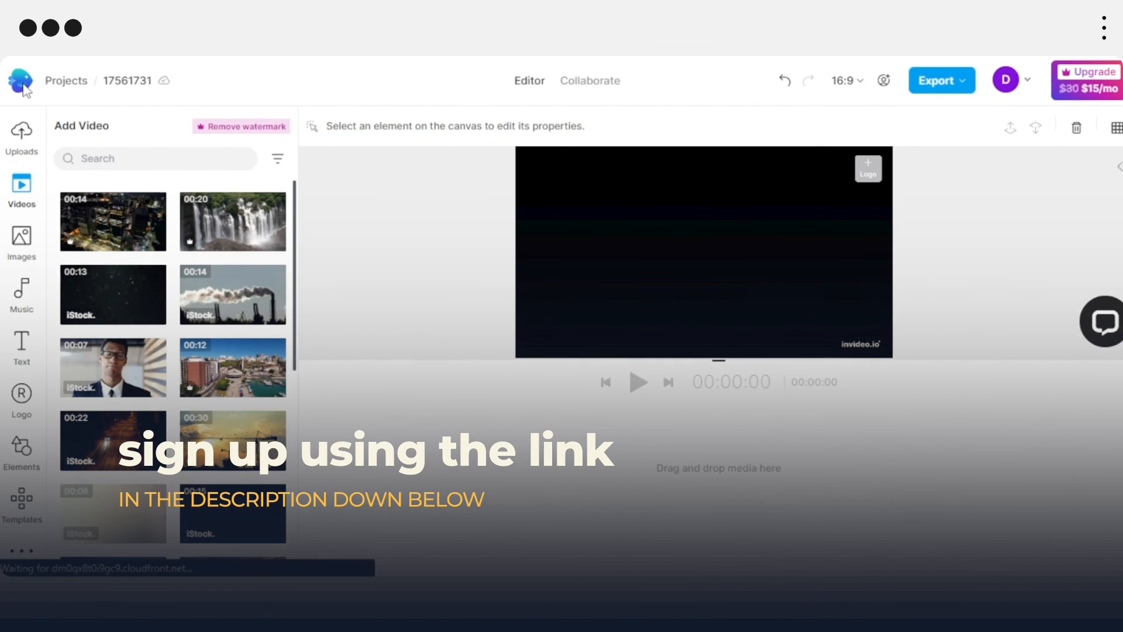